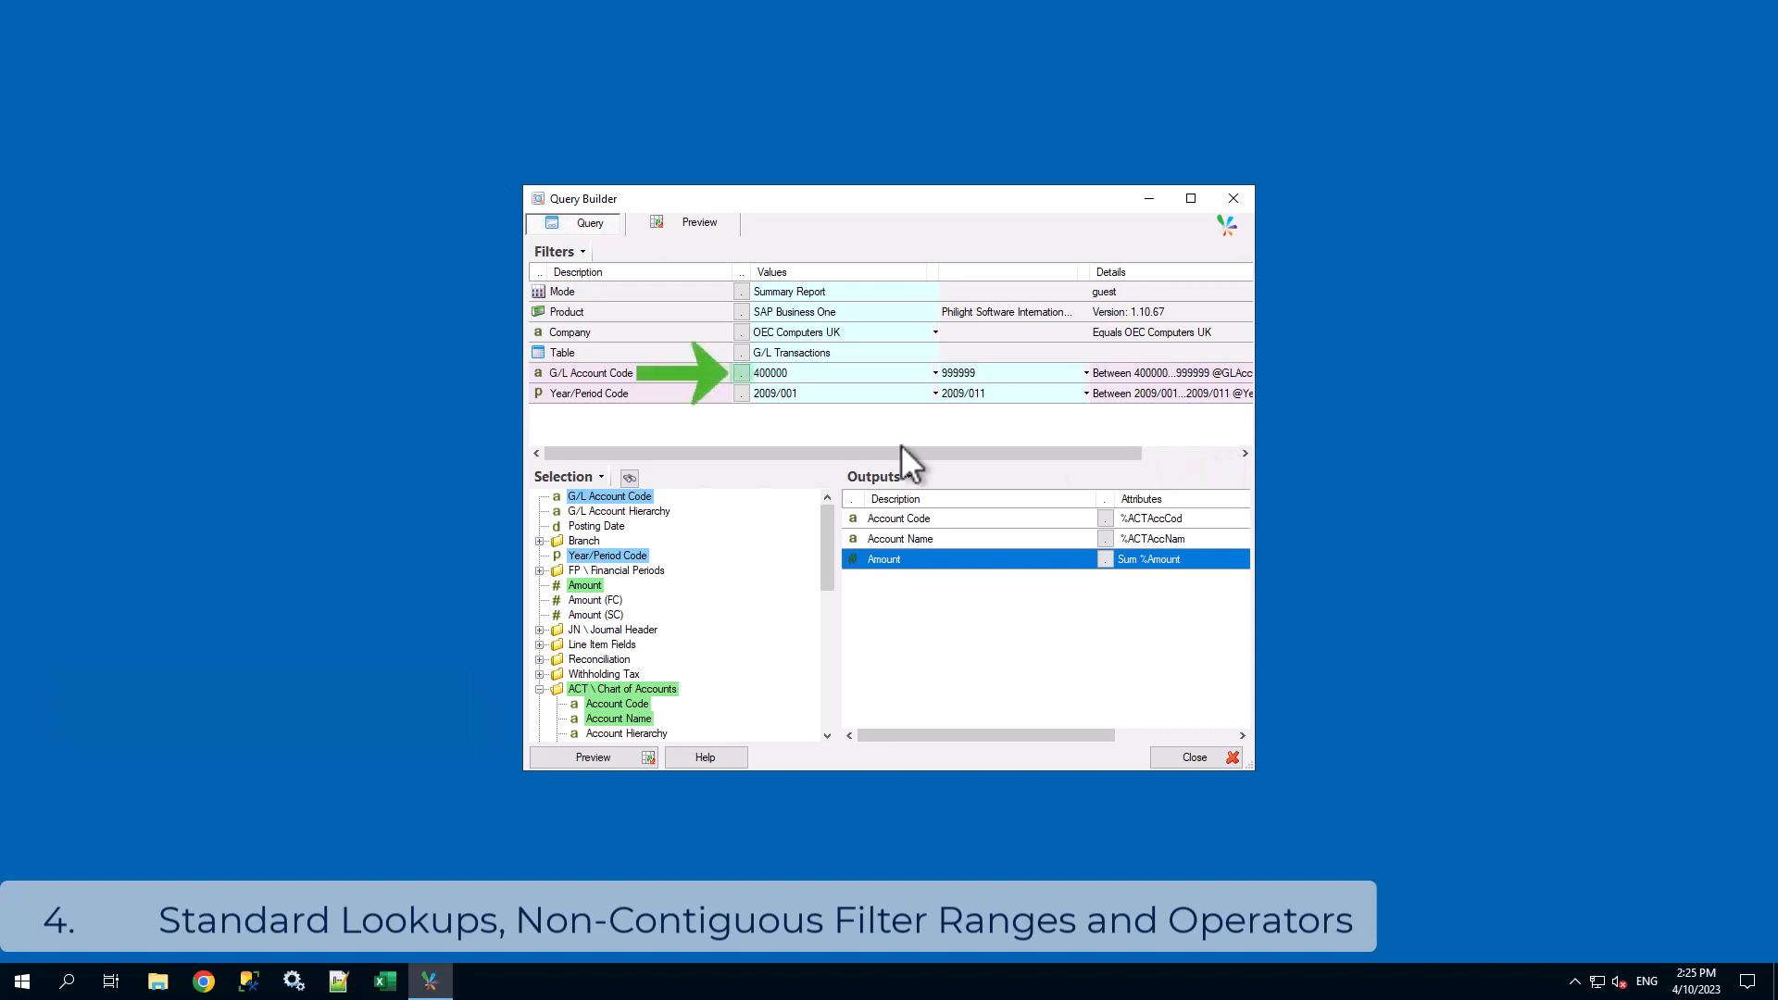
Replace the G/L Account Code filter with the range 400000 to 400040, preview the query, and return to its definition
click(743, 373)
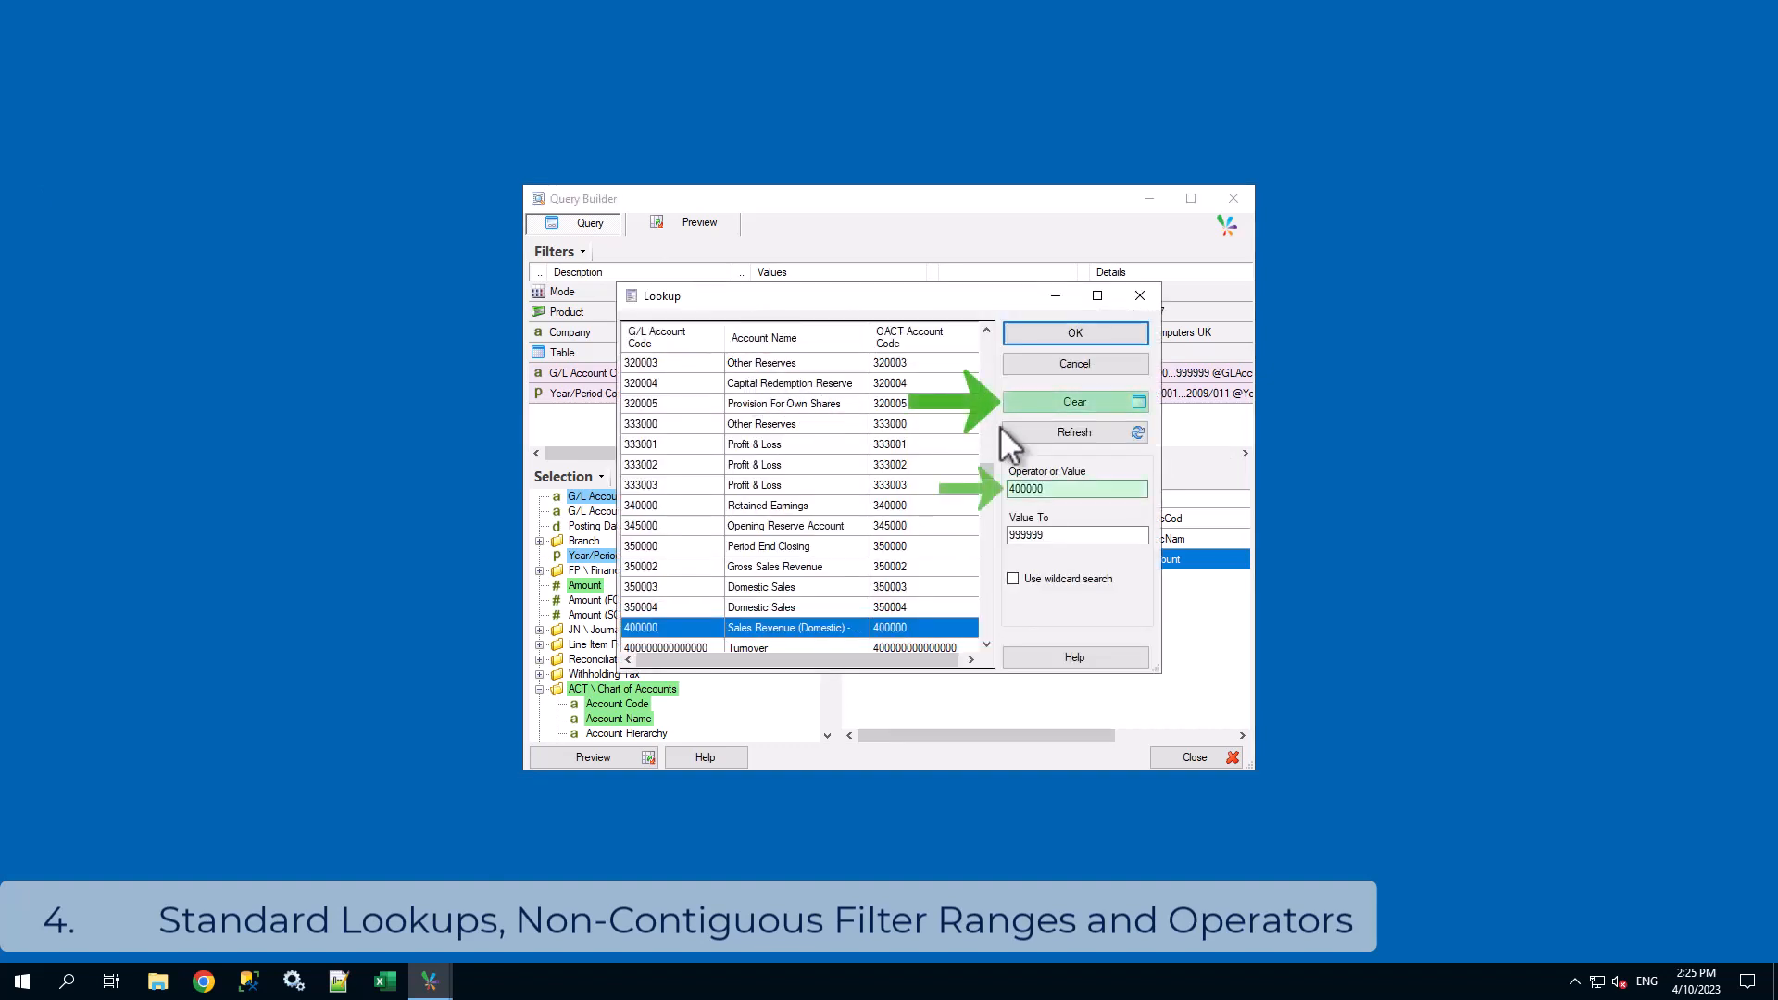
click(1067, 402)
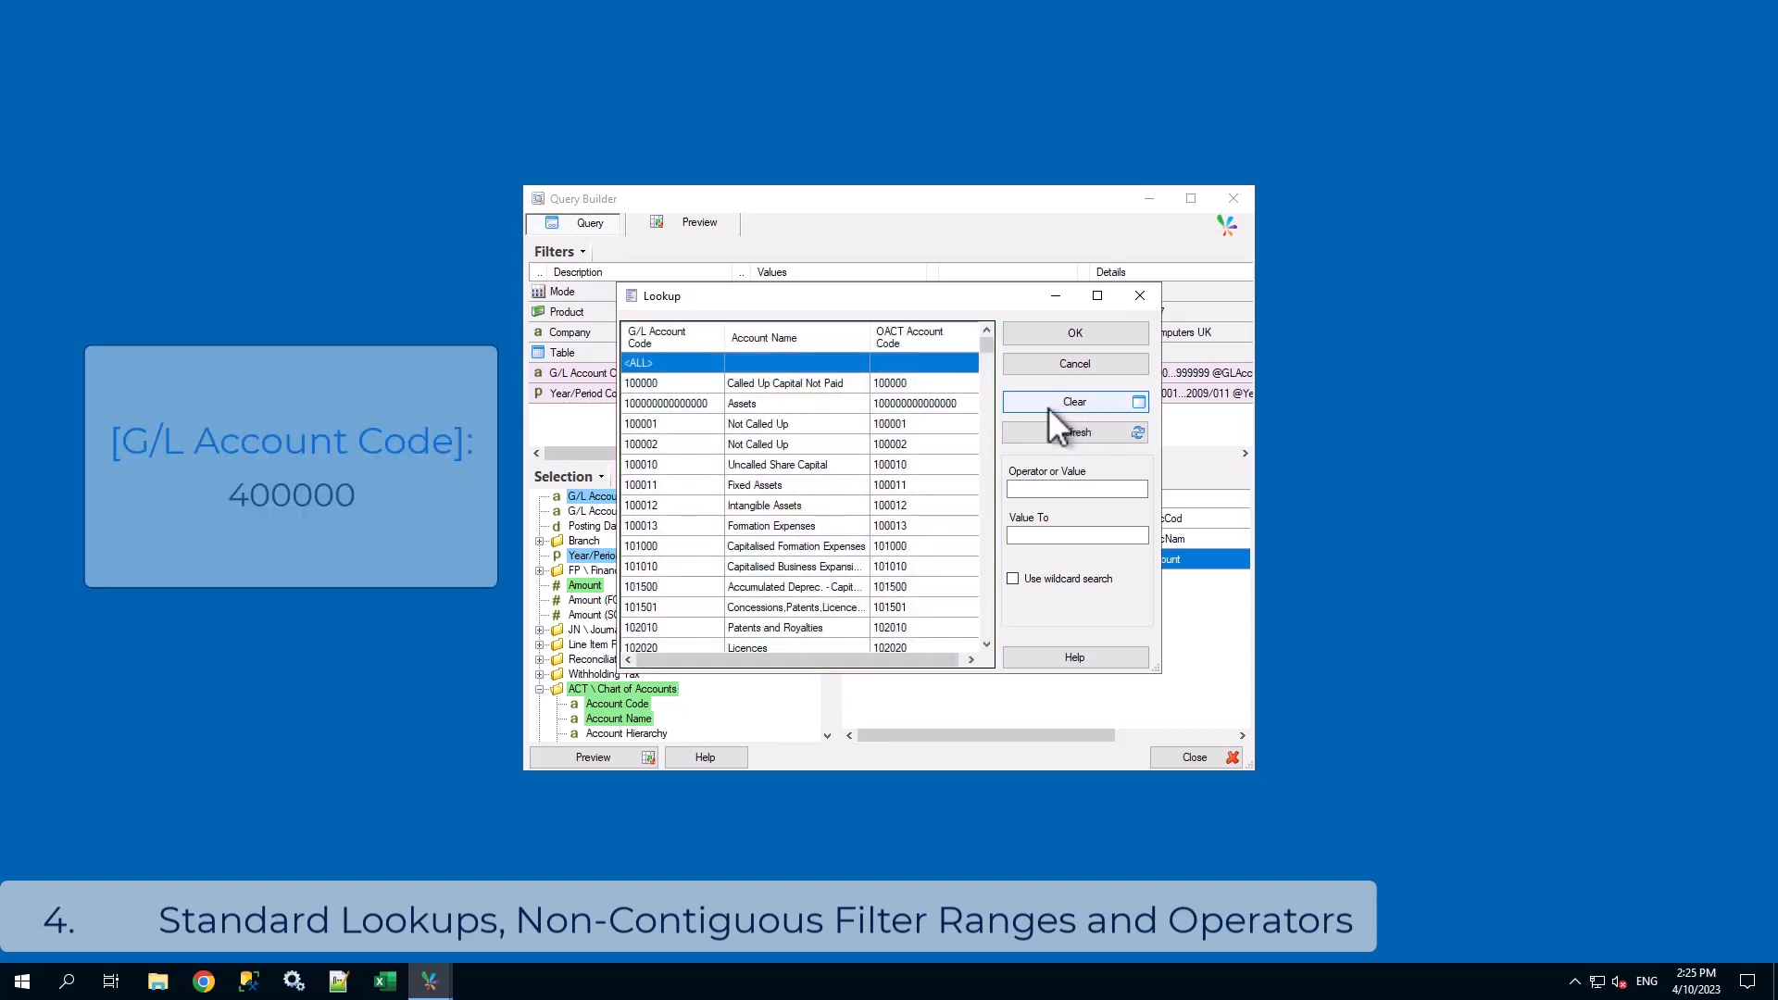
drag(988, 348, 987, 476)
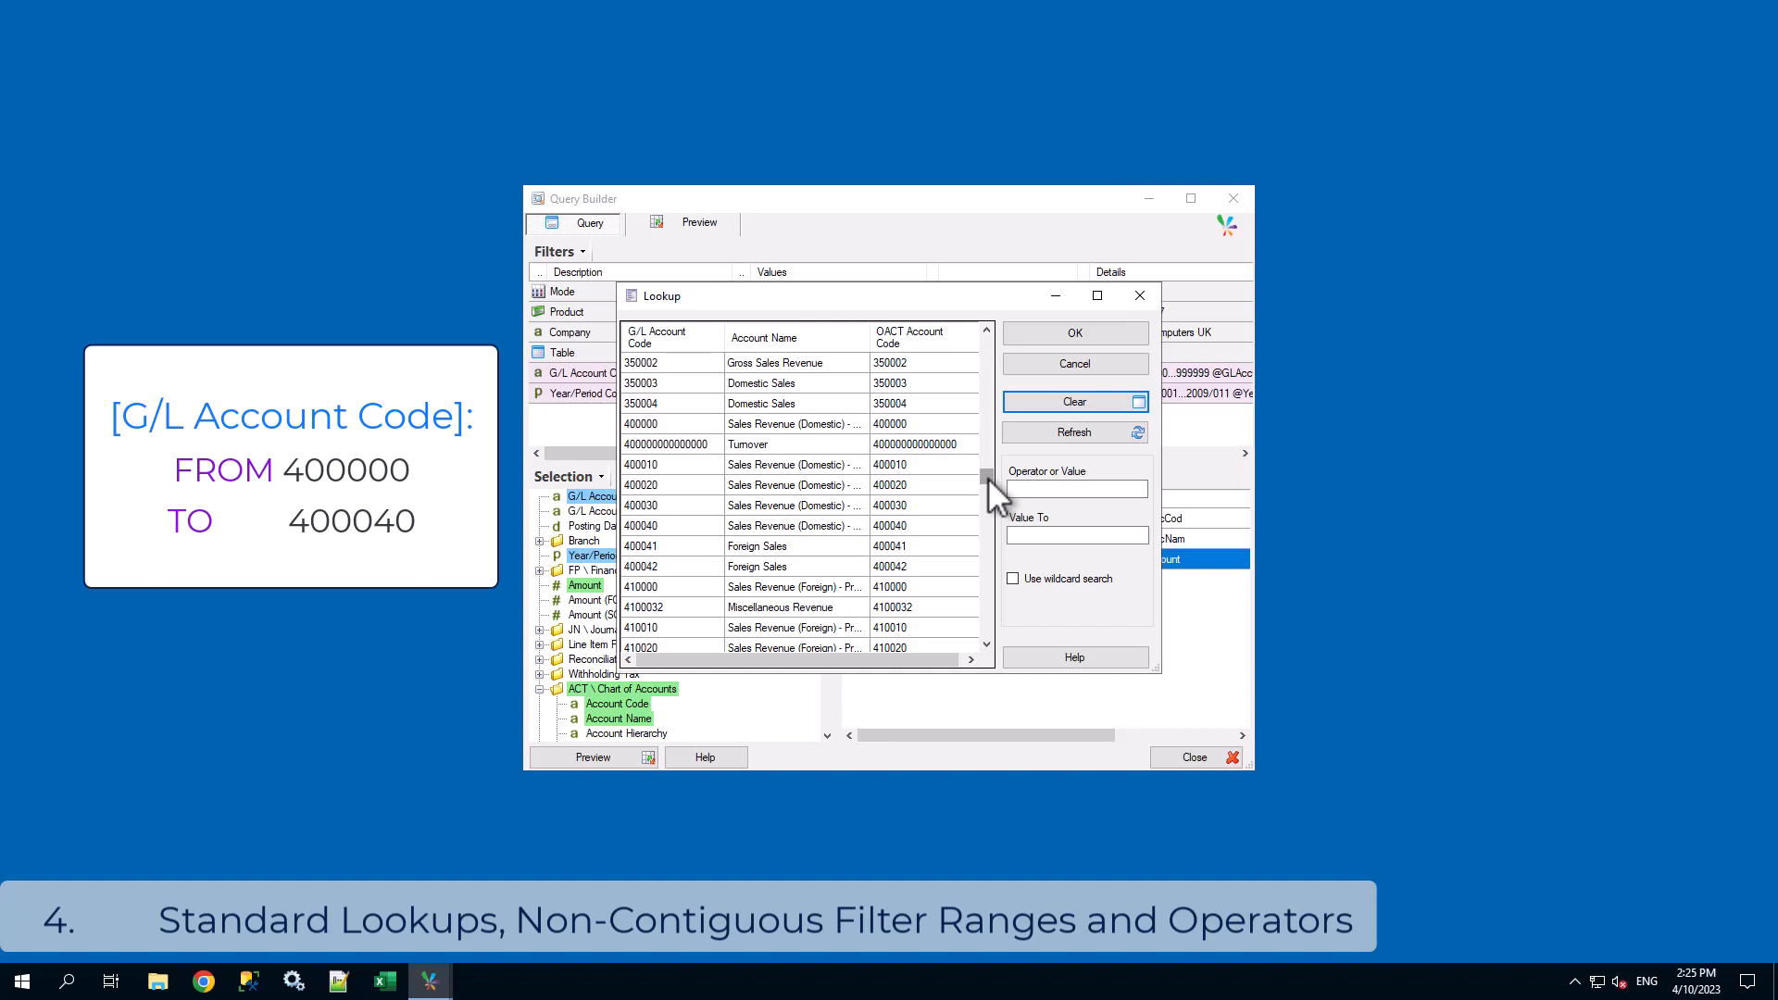
click(760, 423)
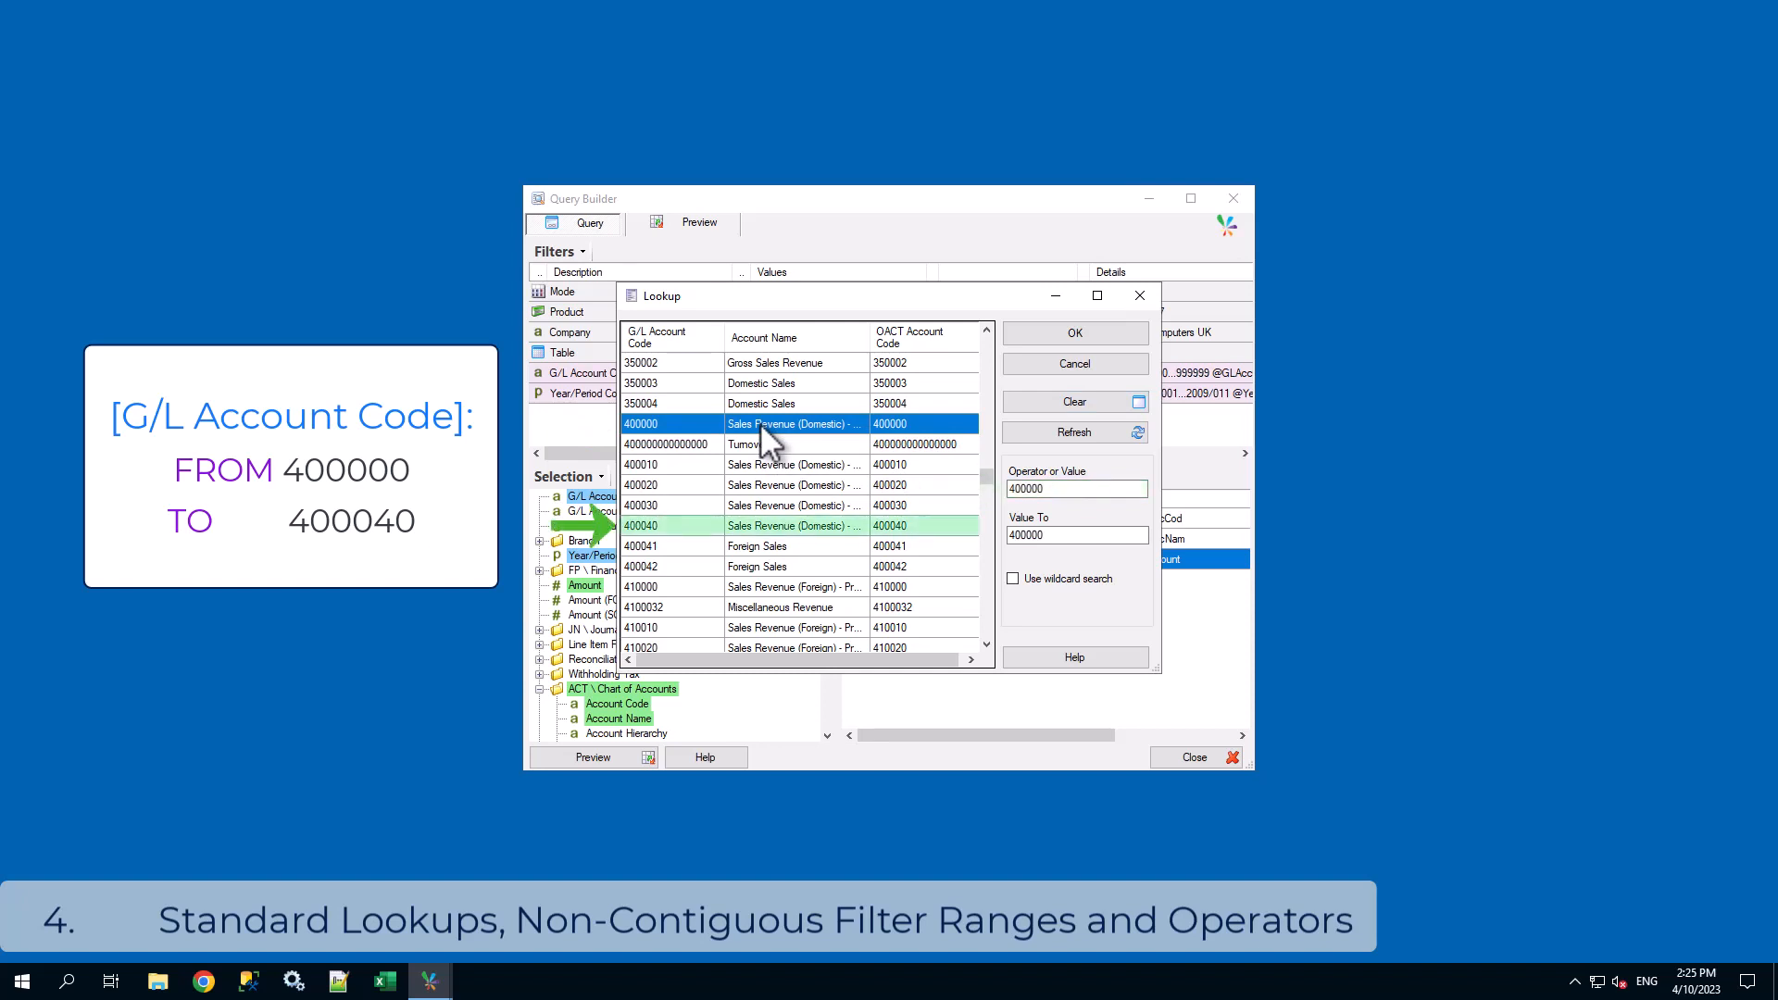
click(772, 523)
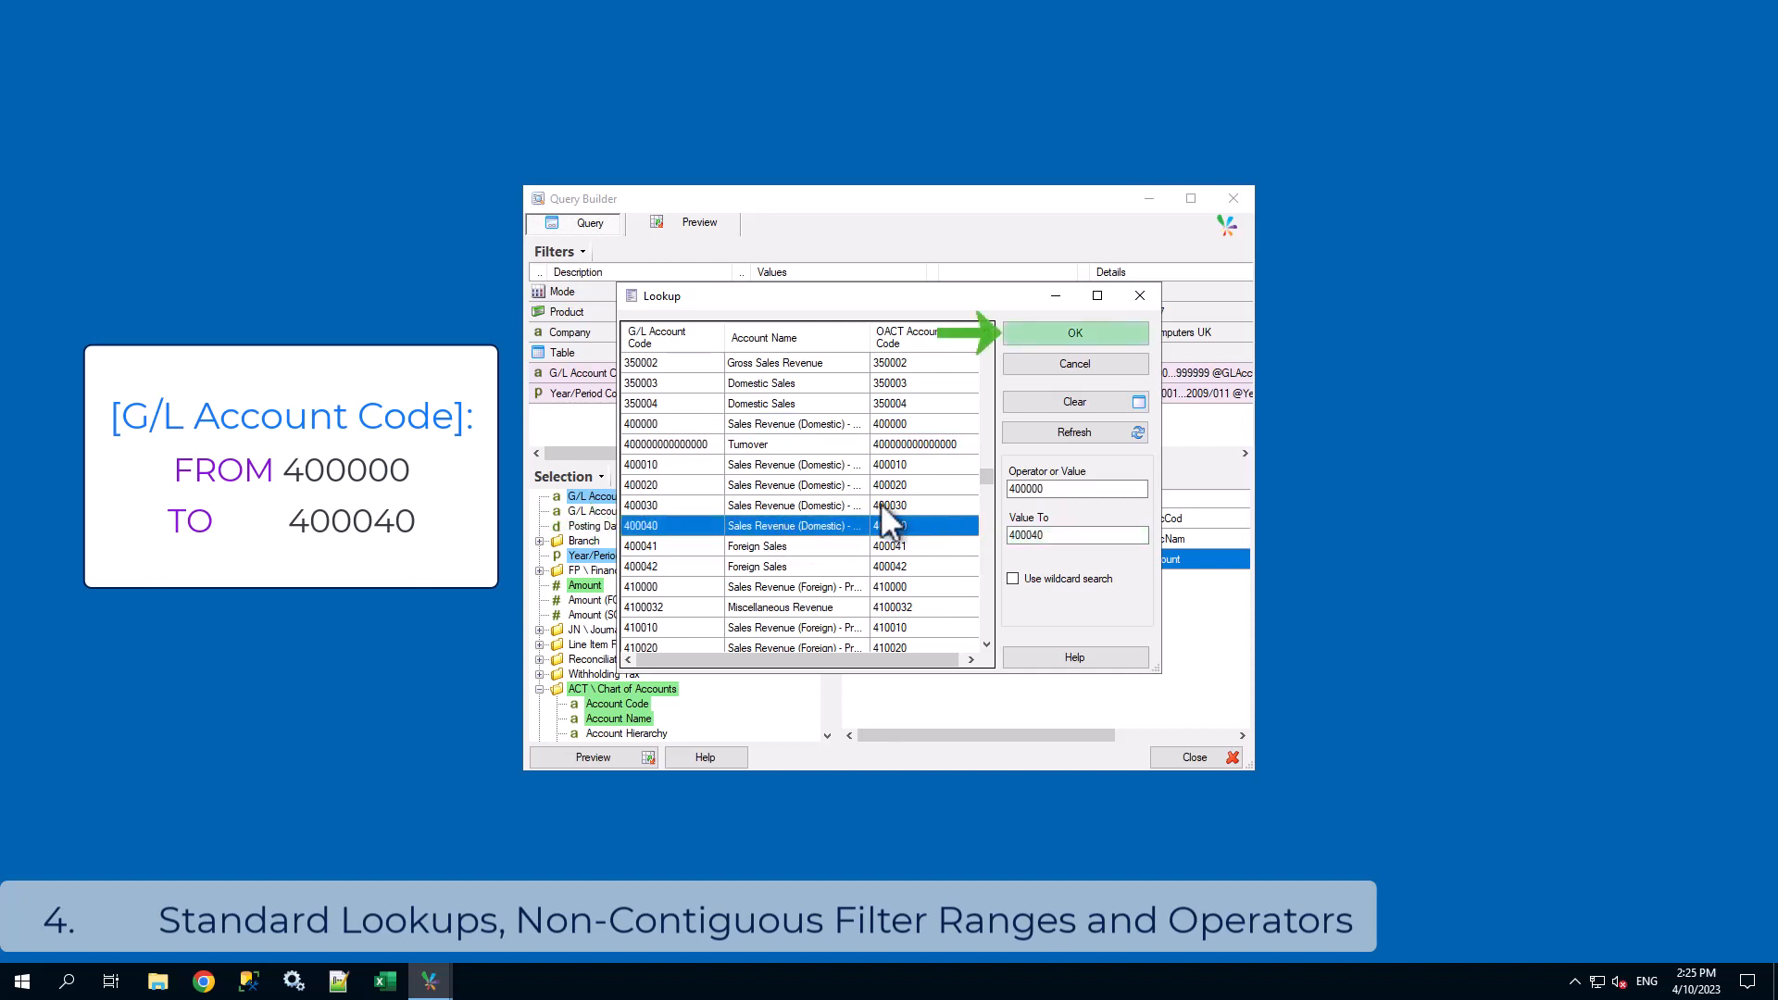
click(1083, 334)
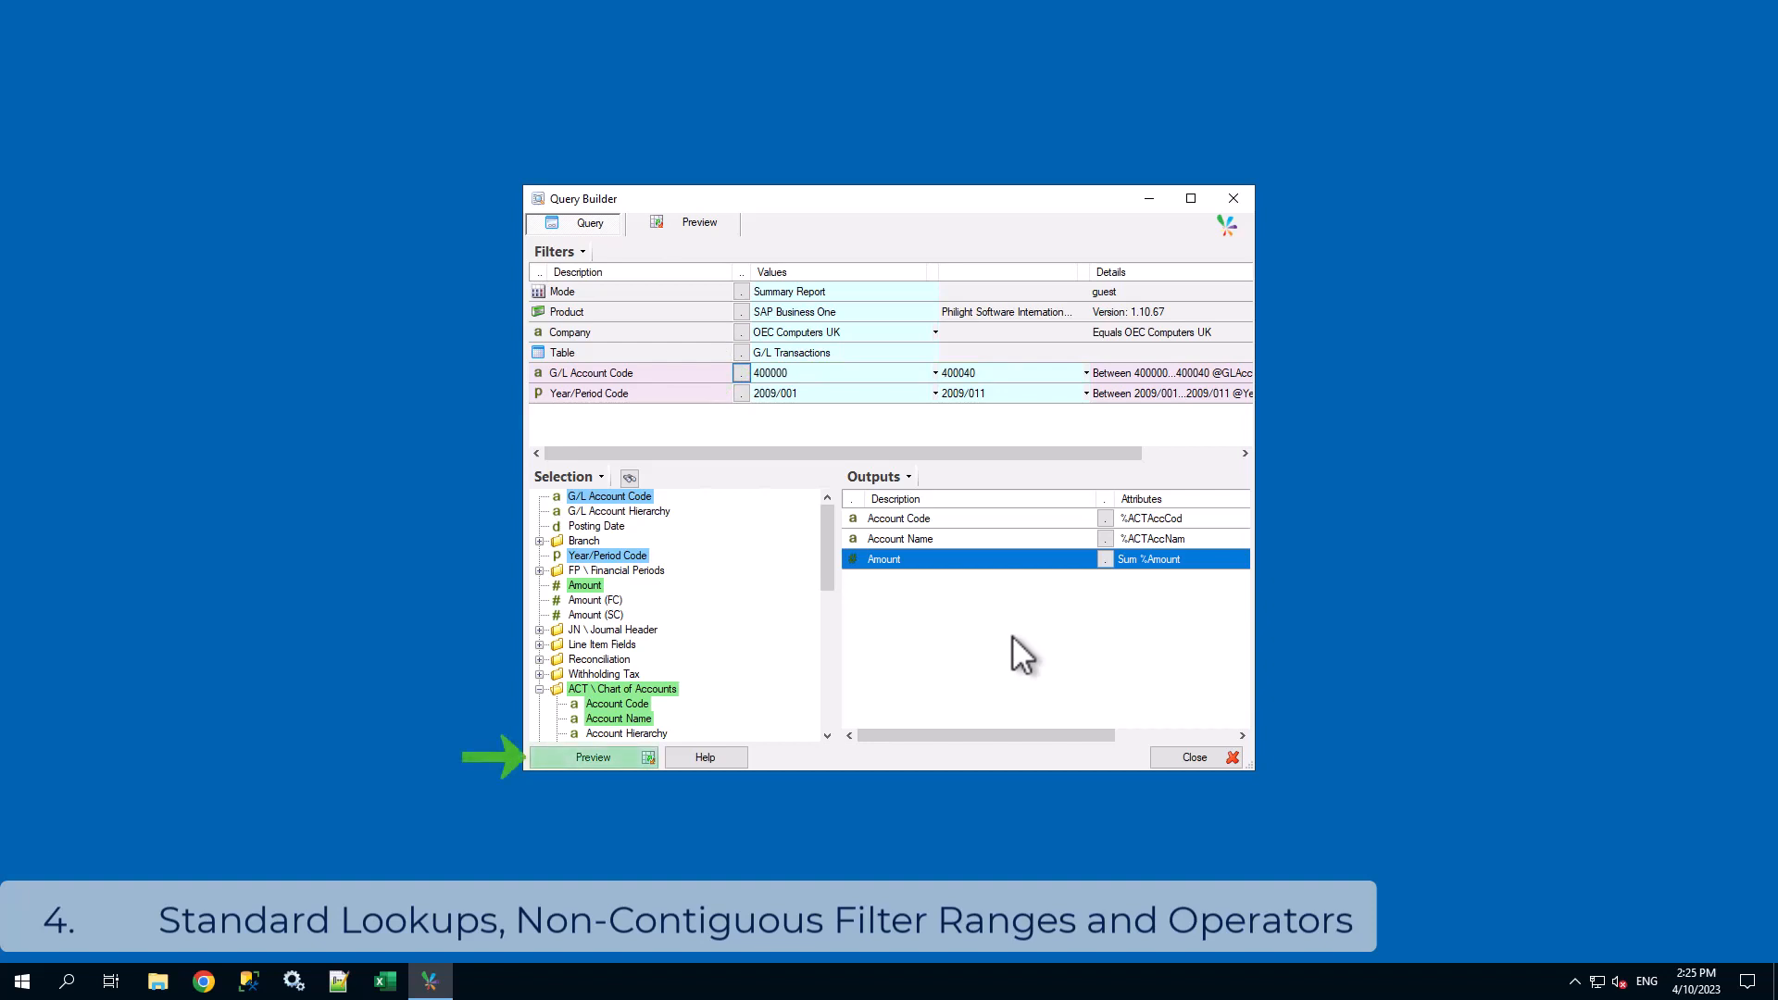
click(630, 755)
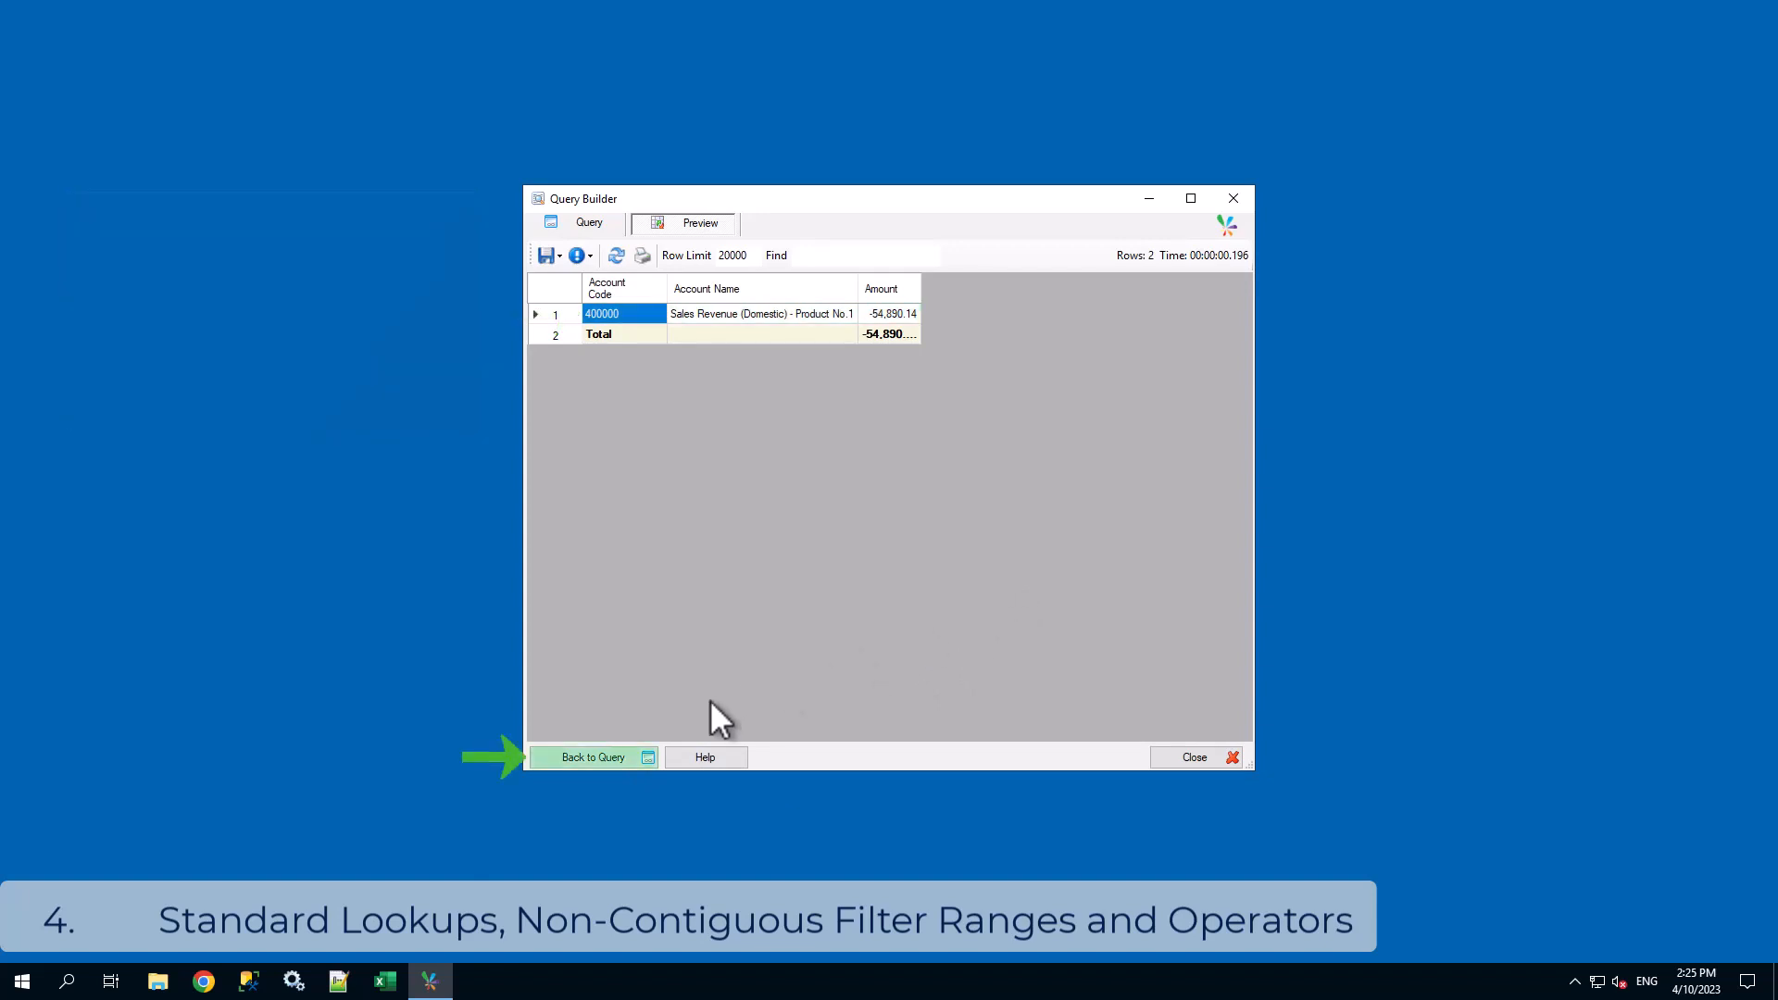
click(596, 758)
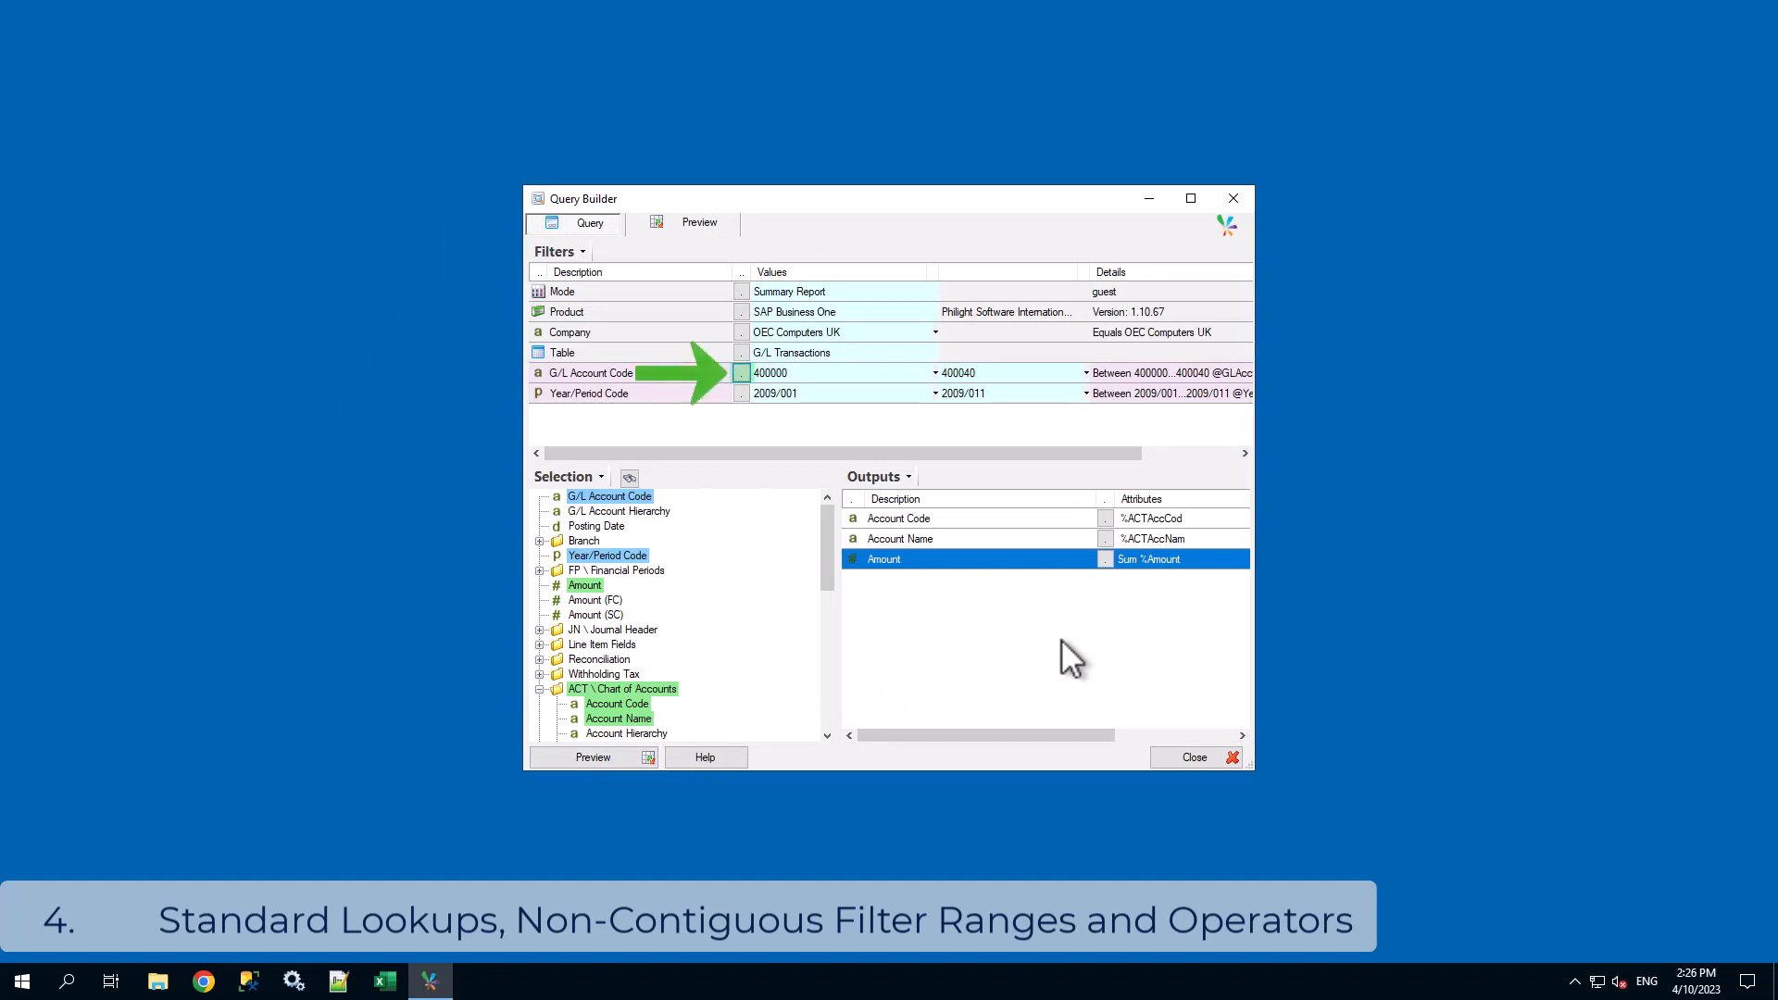
Change the G/L Account Code filter to the individual accounts 400000 and 410000, preview the query, and return to its definition
click(741, 374)
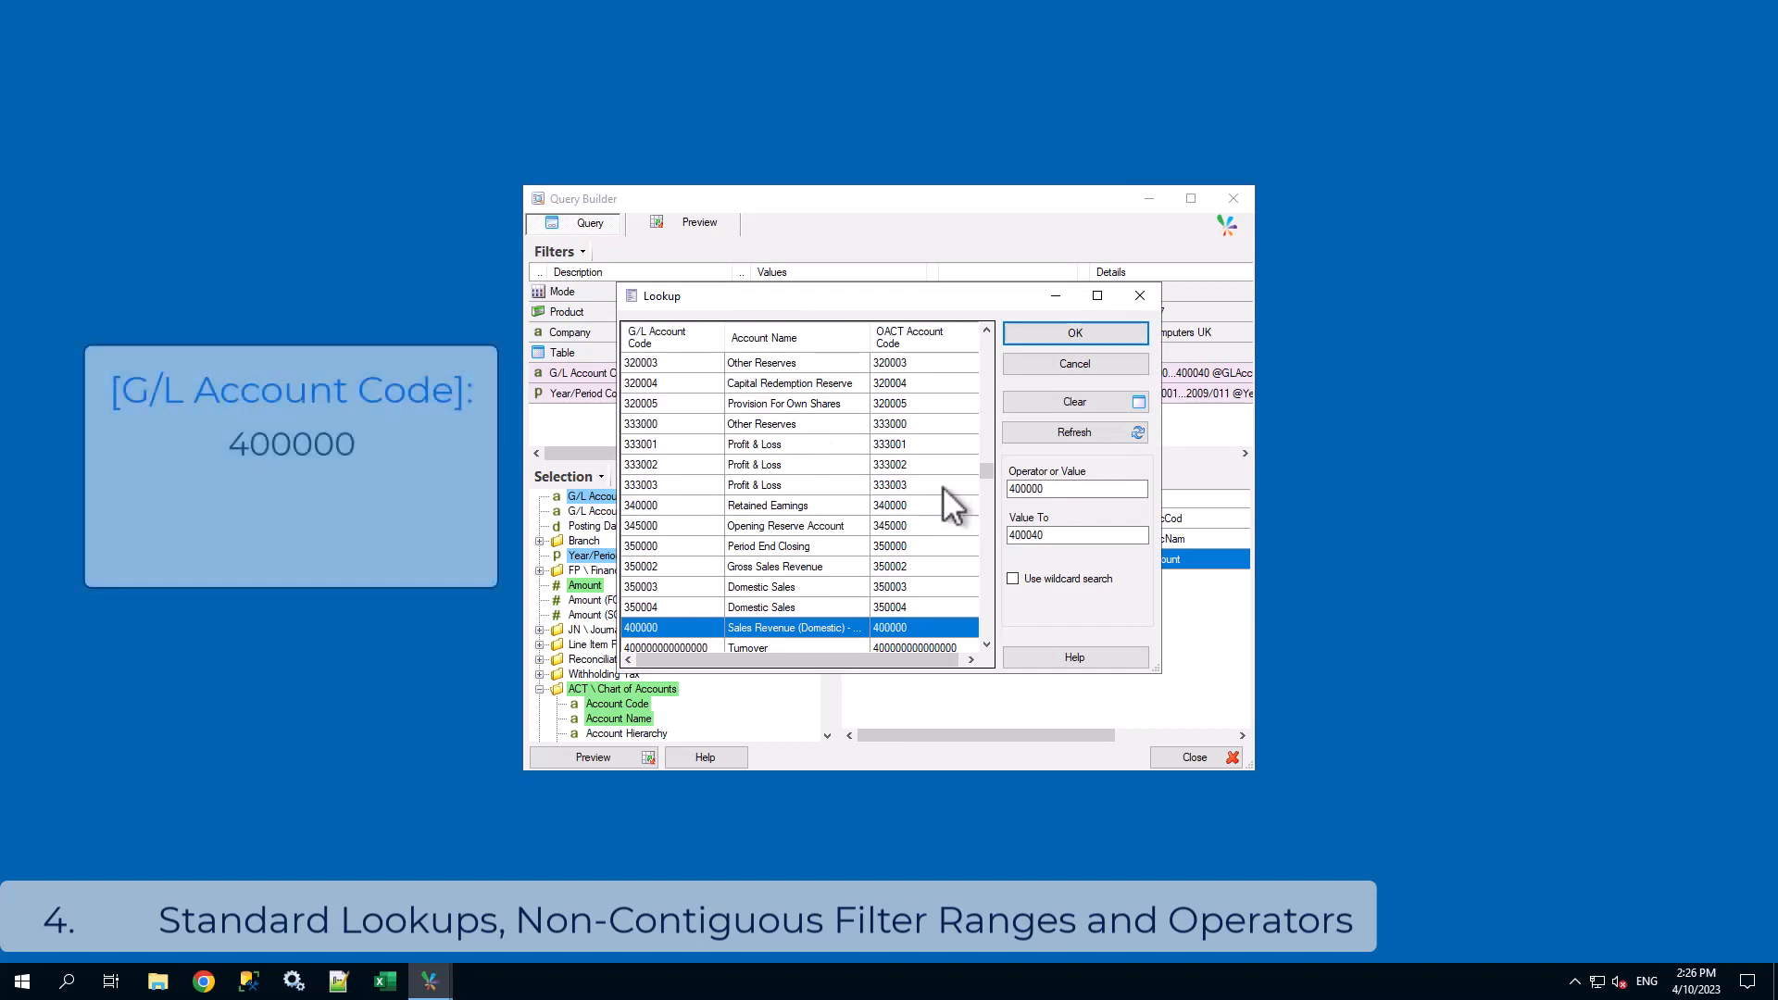
drag(984, 470, 982, 480)
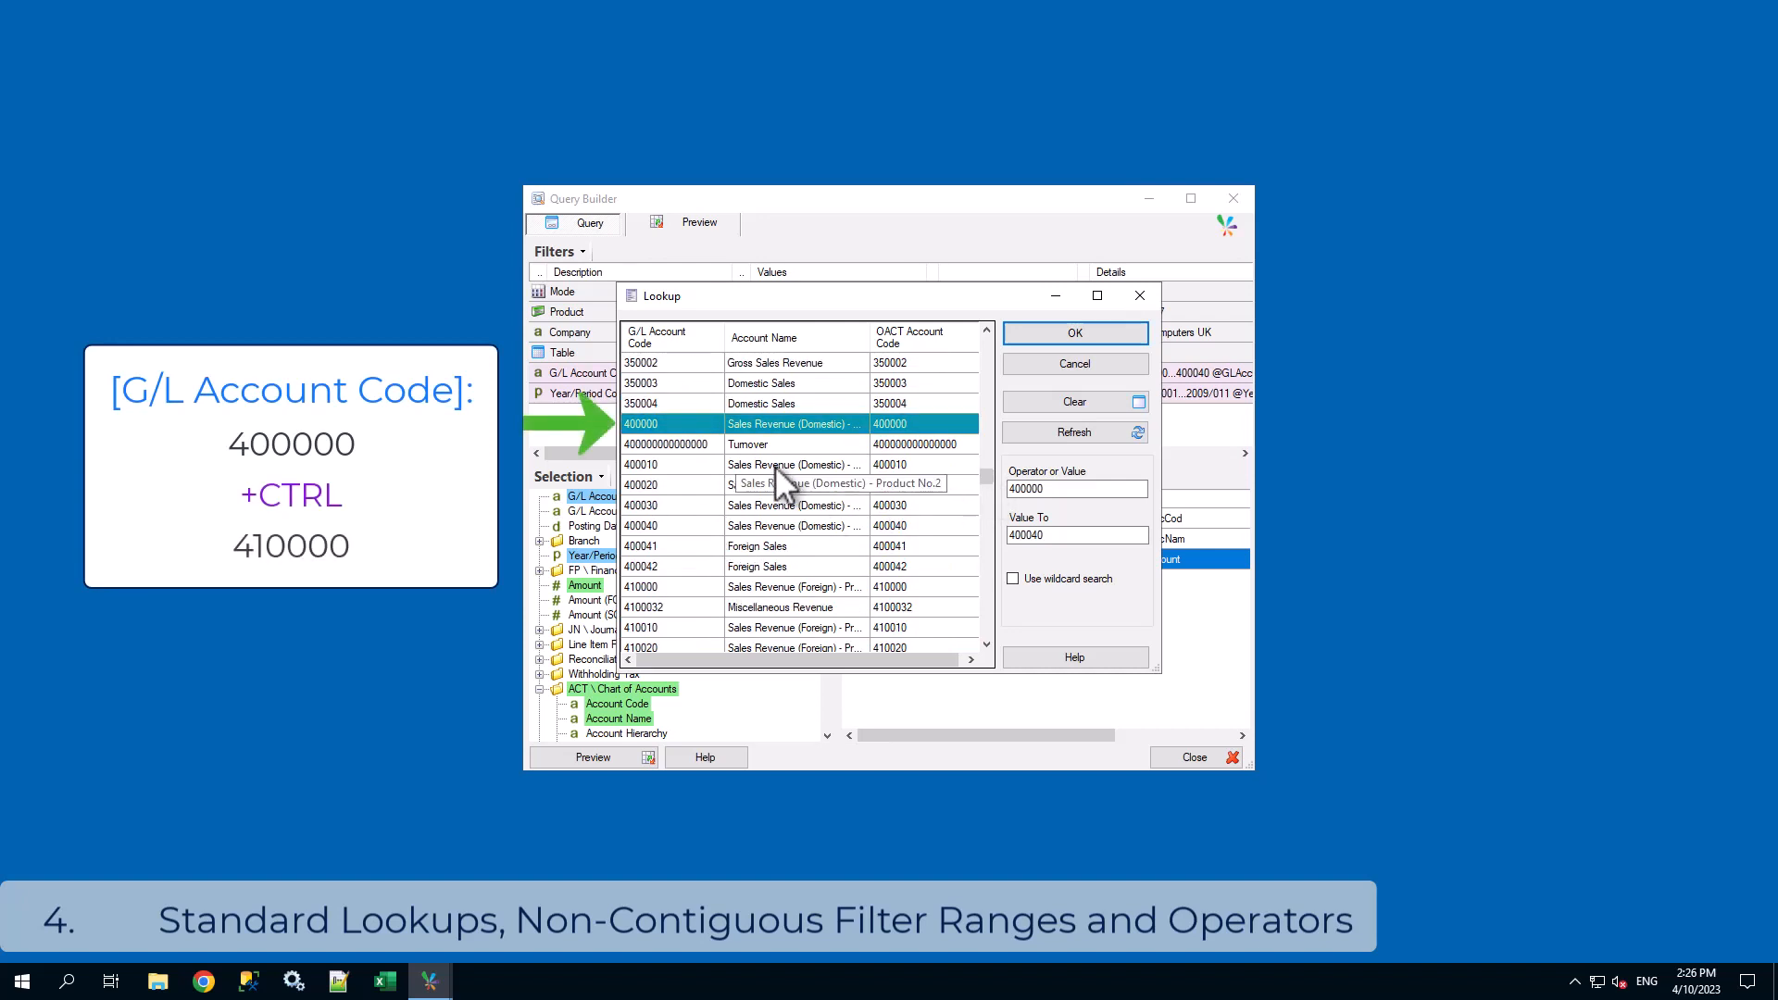
ctrl+click(693, 585)
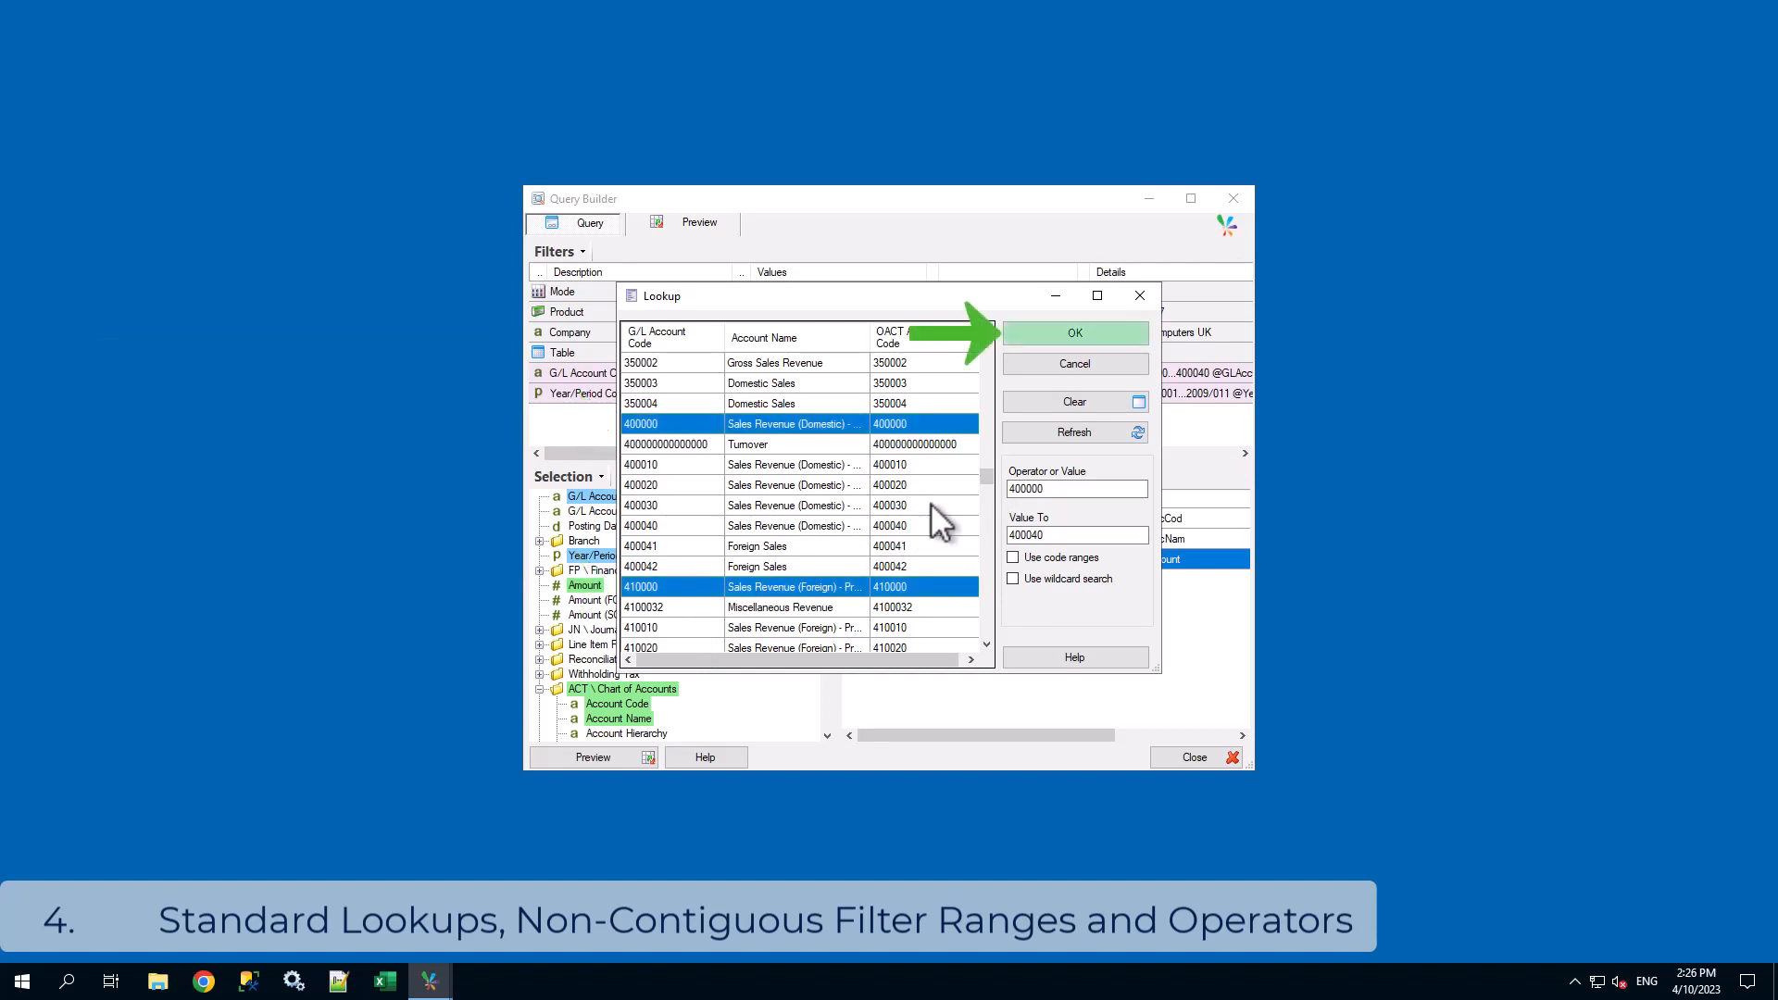
click(1075, 335)
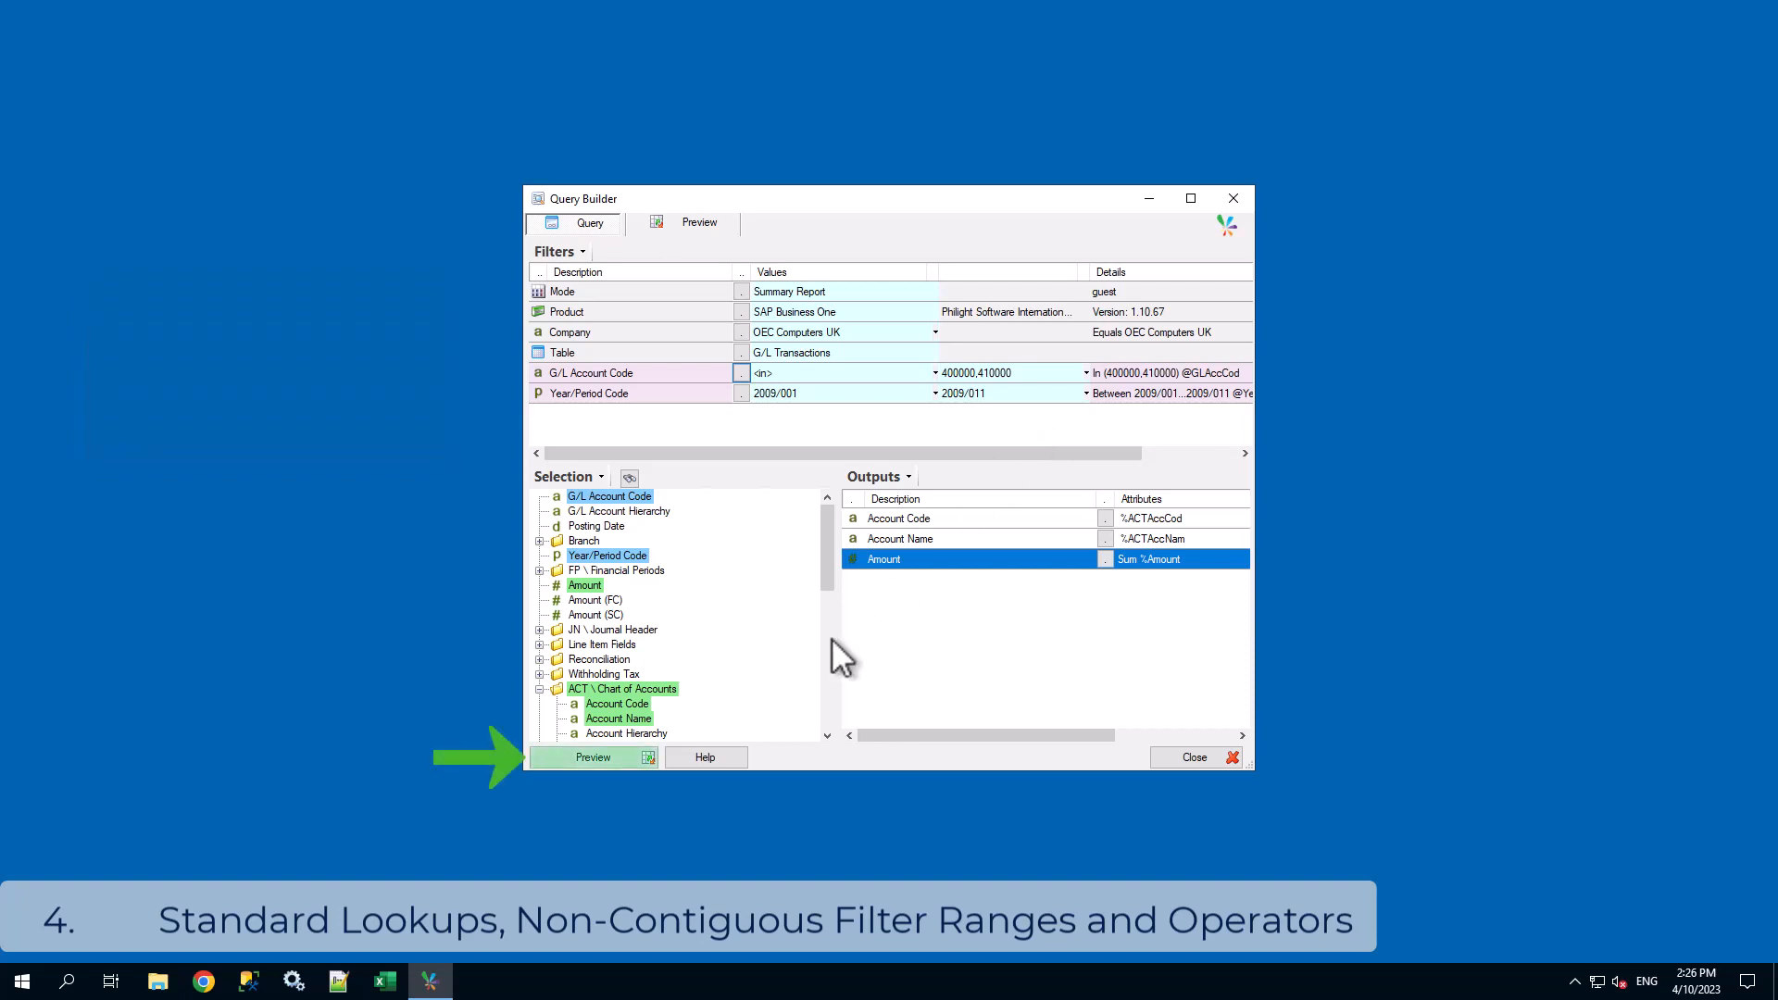
click(636, 758)
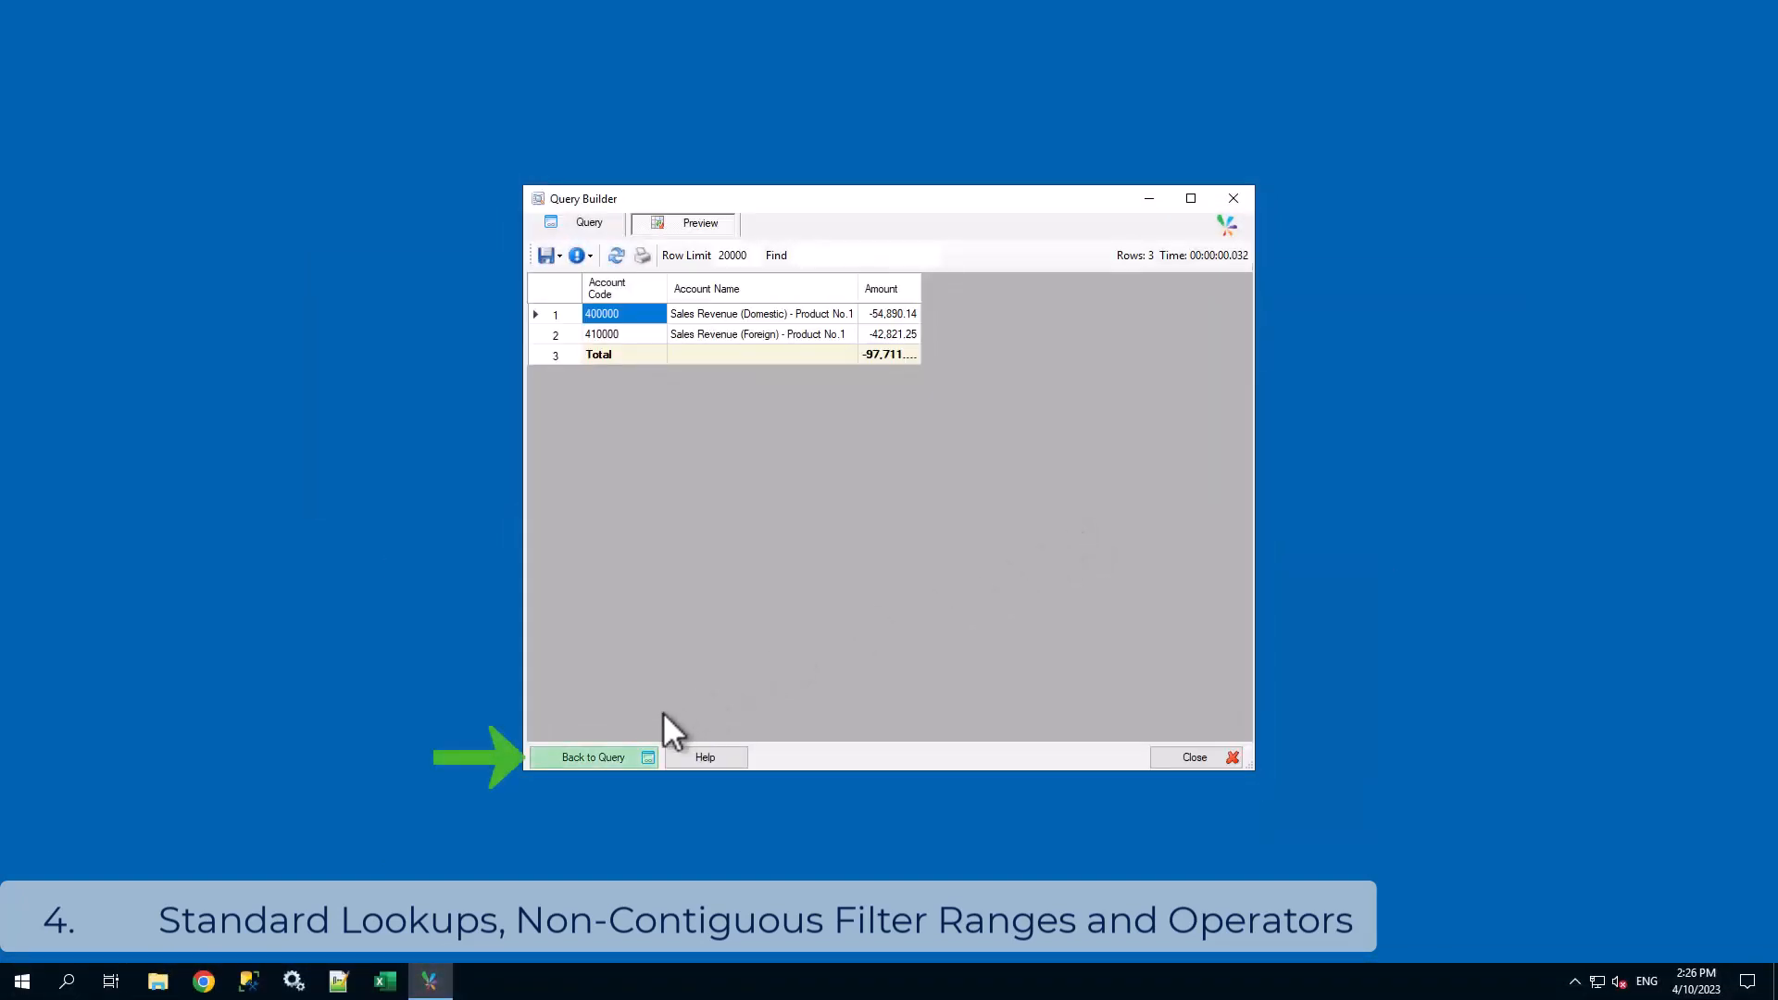
click(620, 751)
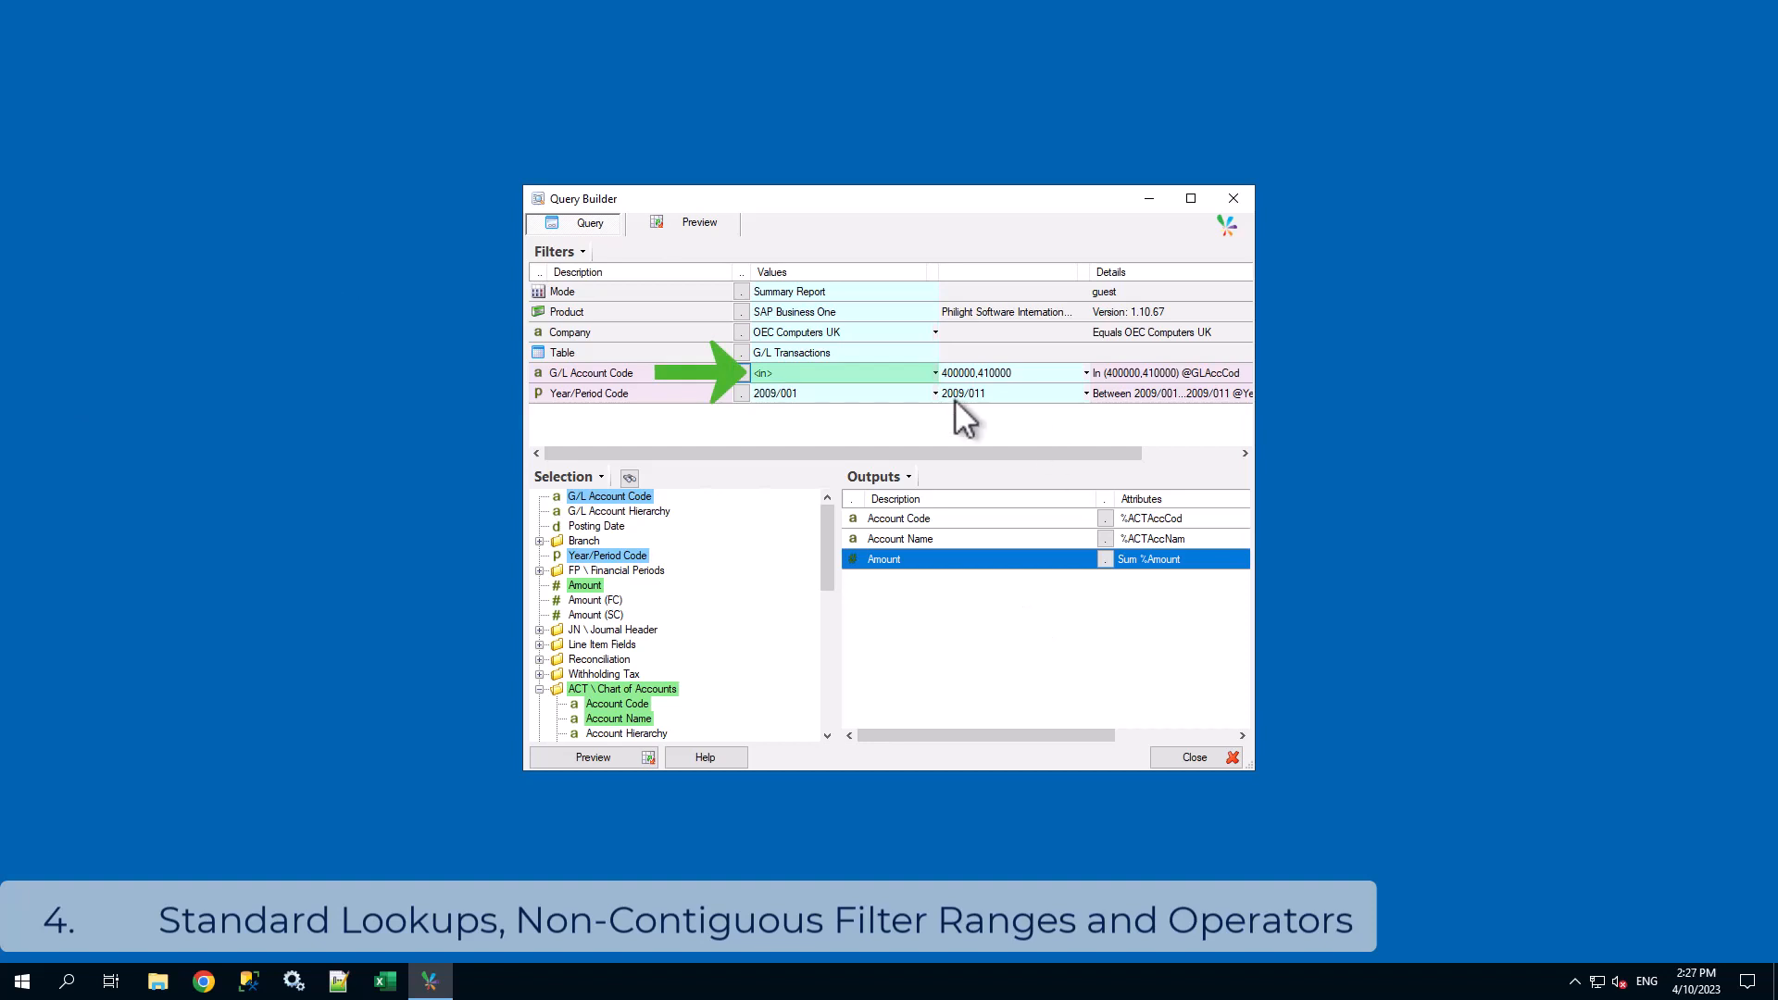
Change the G/L Account Code operator to !<in> to exclude the listed accounts, preview the query, and return to its definition
click(877, 374)
text(!)
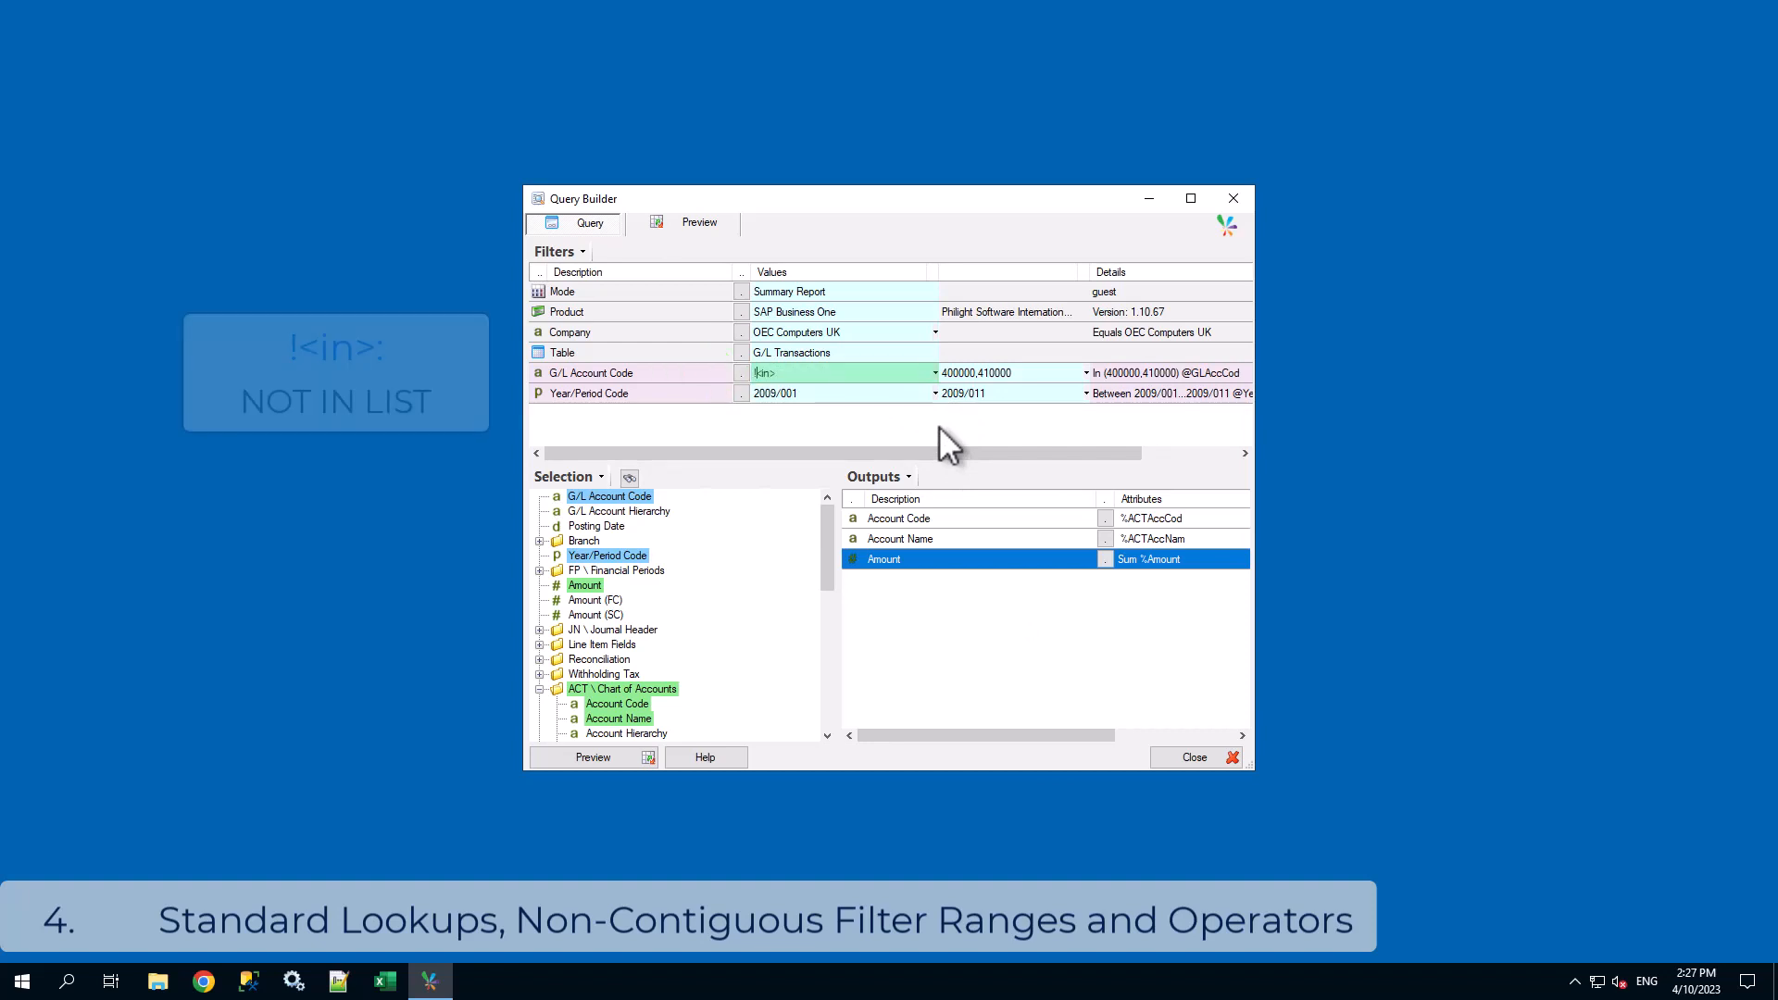
key(Return)
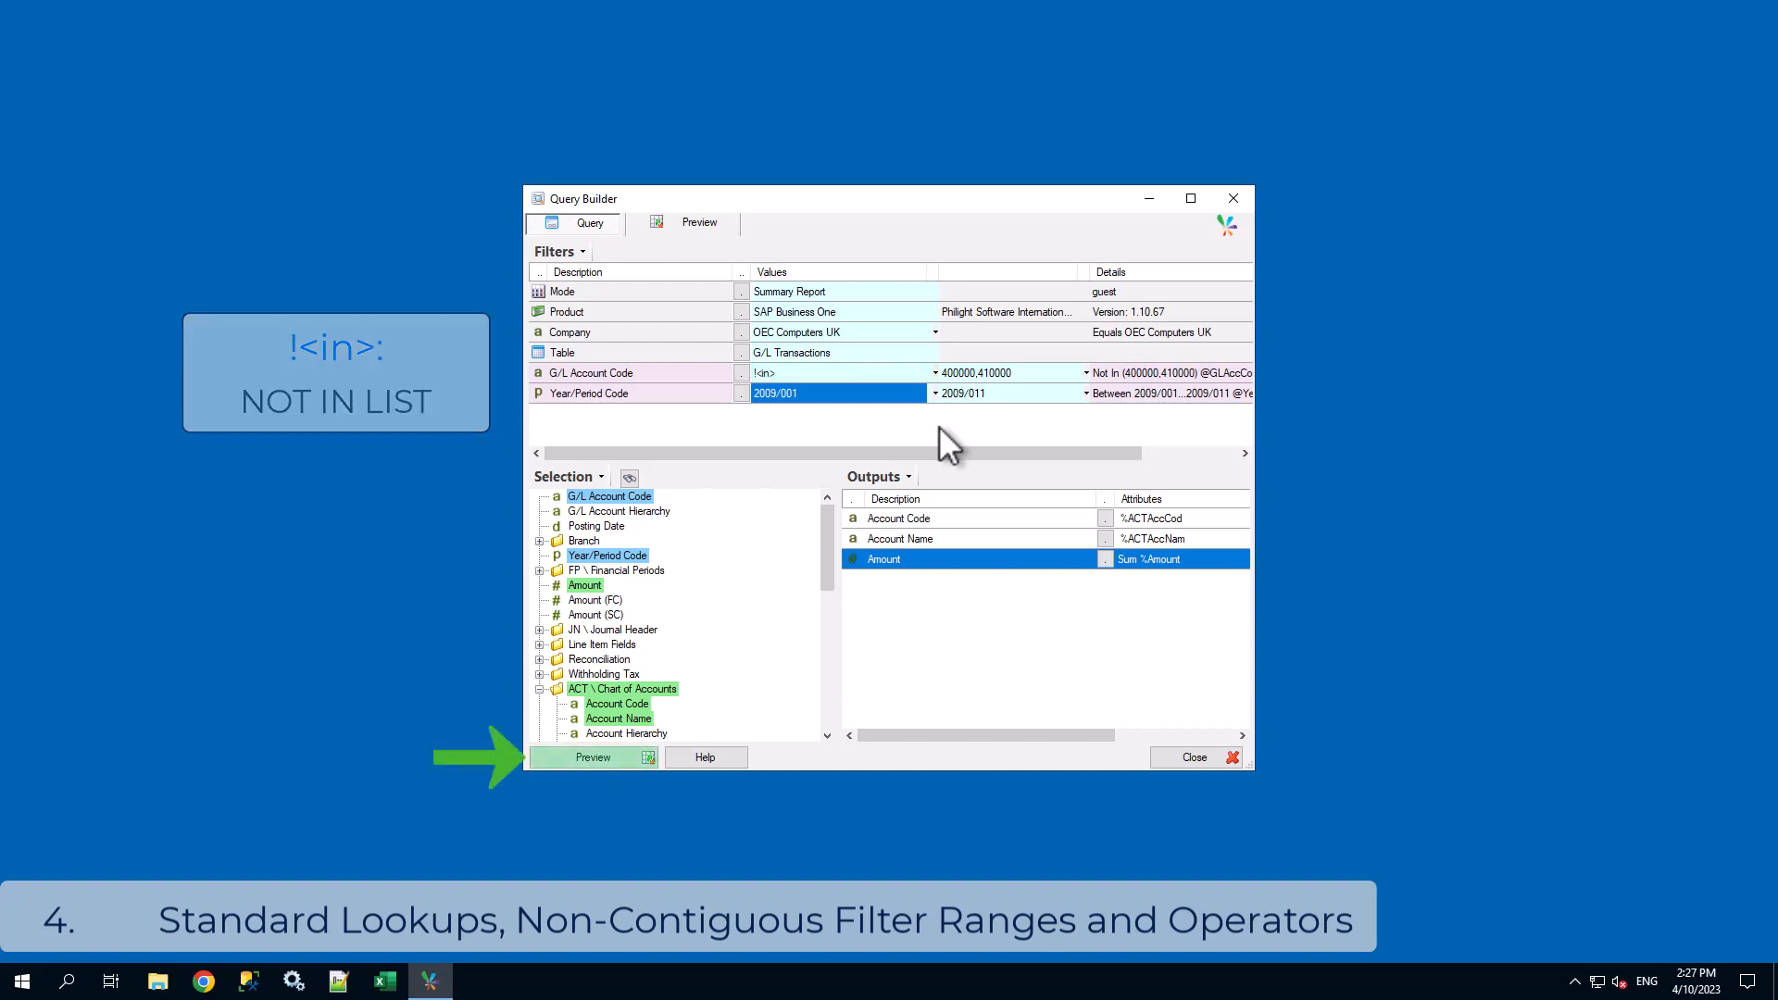
click(647, 756)
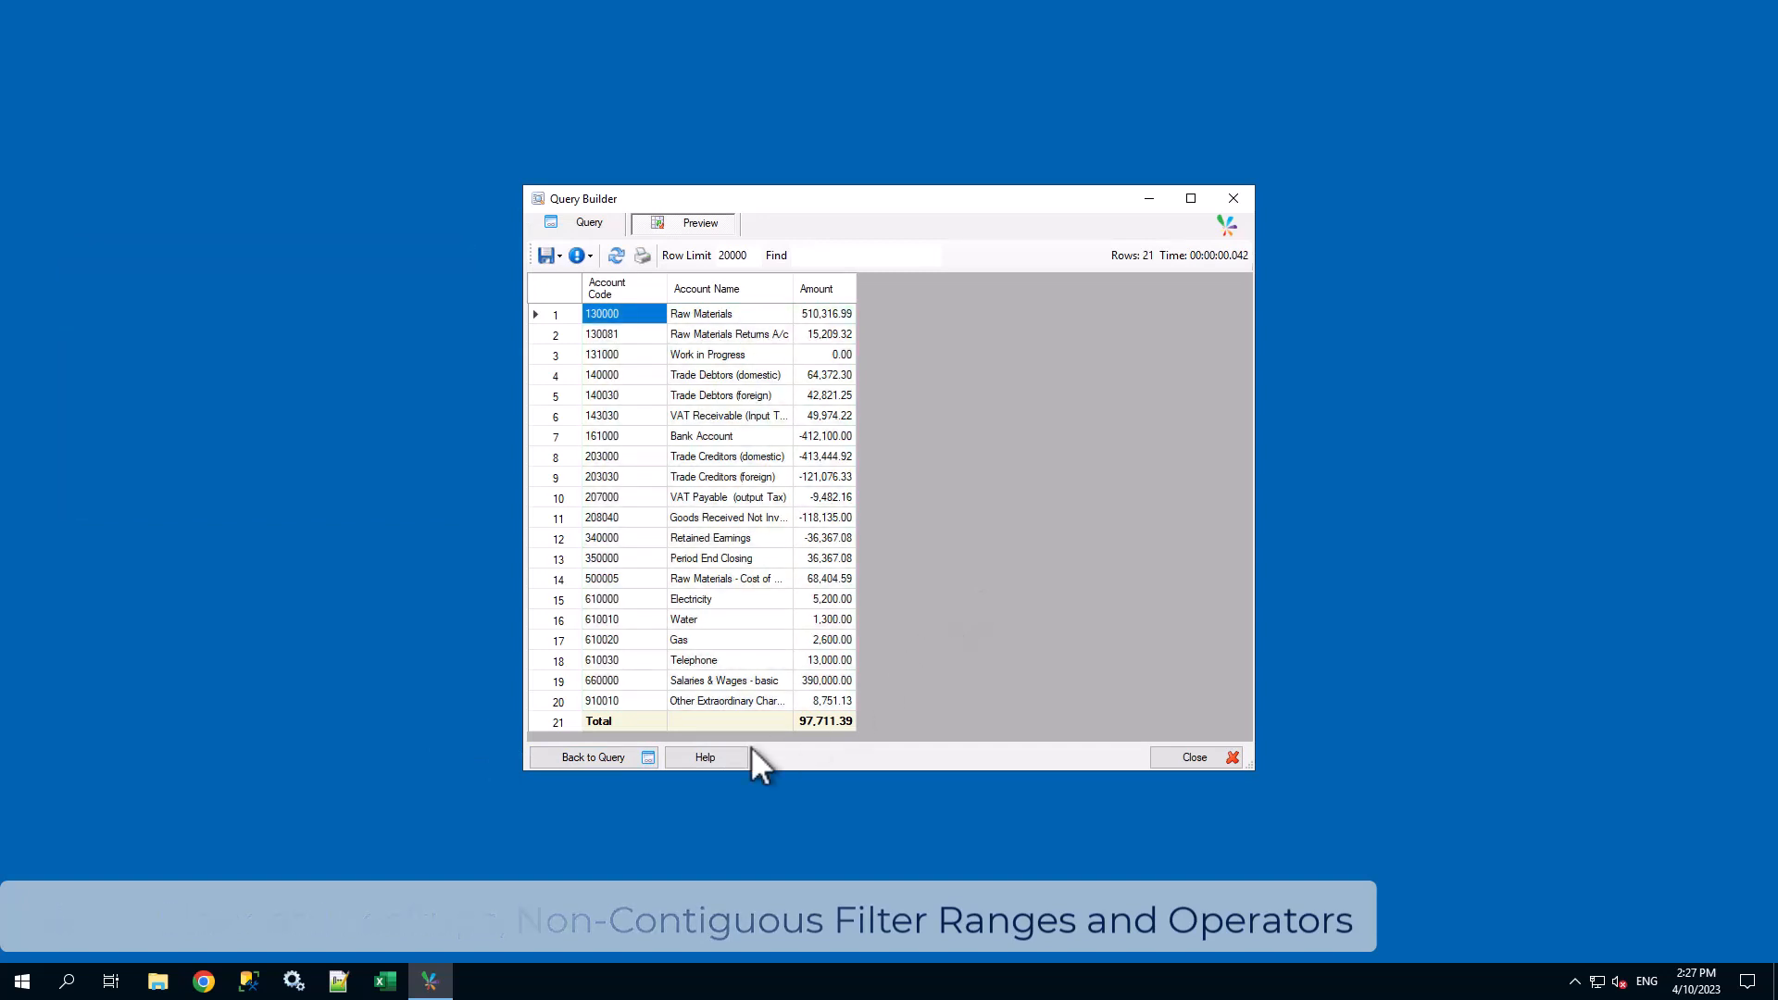
click(625, 760)
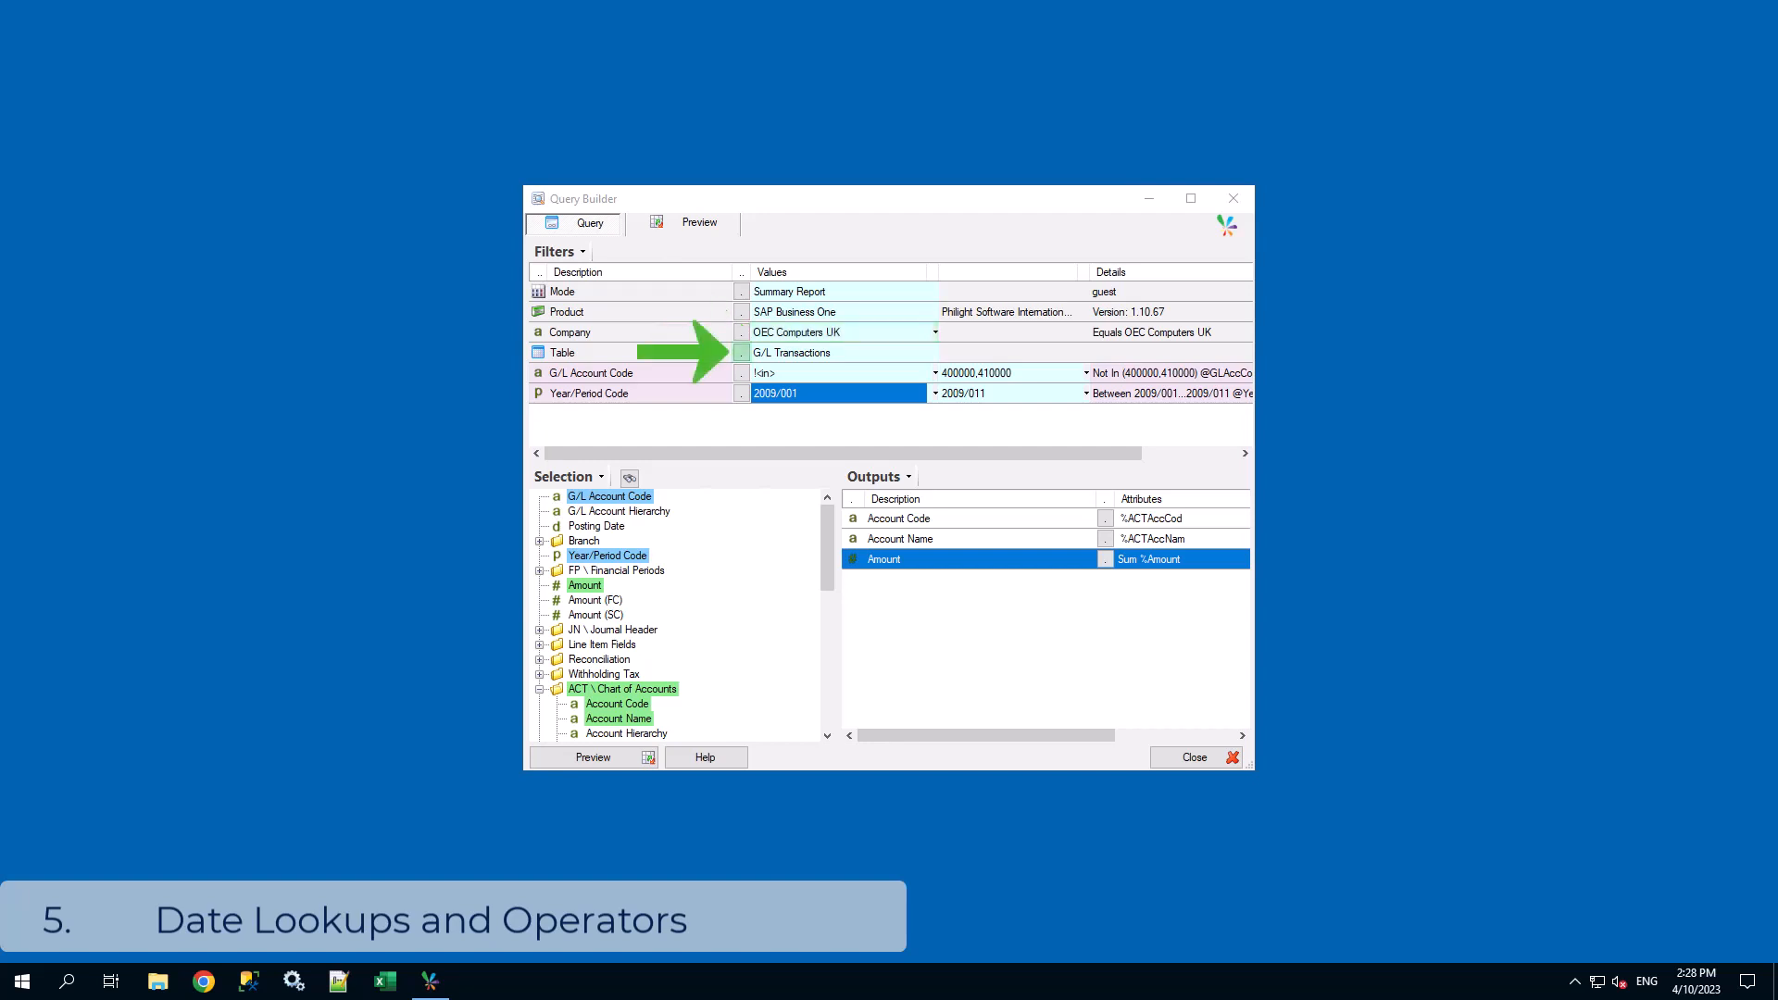
Search the available tables for "purchasing" and switch the query's table to Purchasing A/P
click(742, 352)
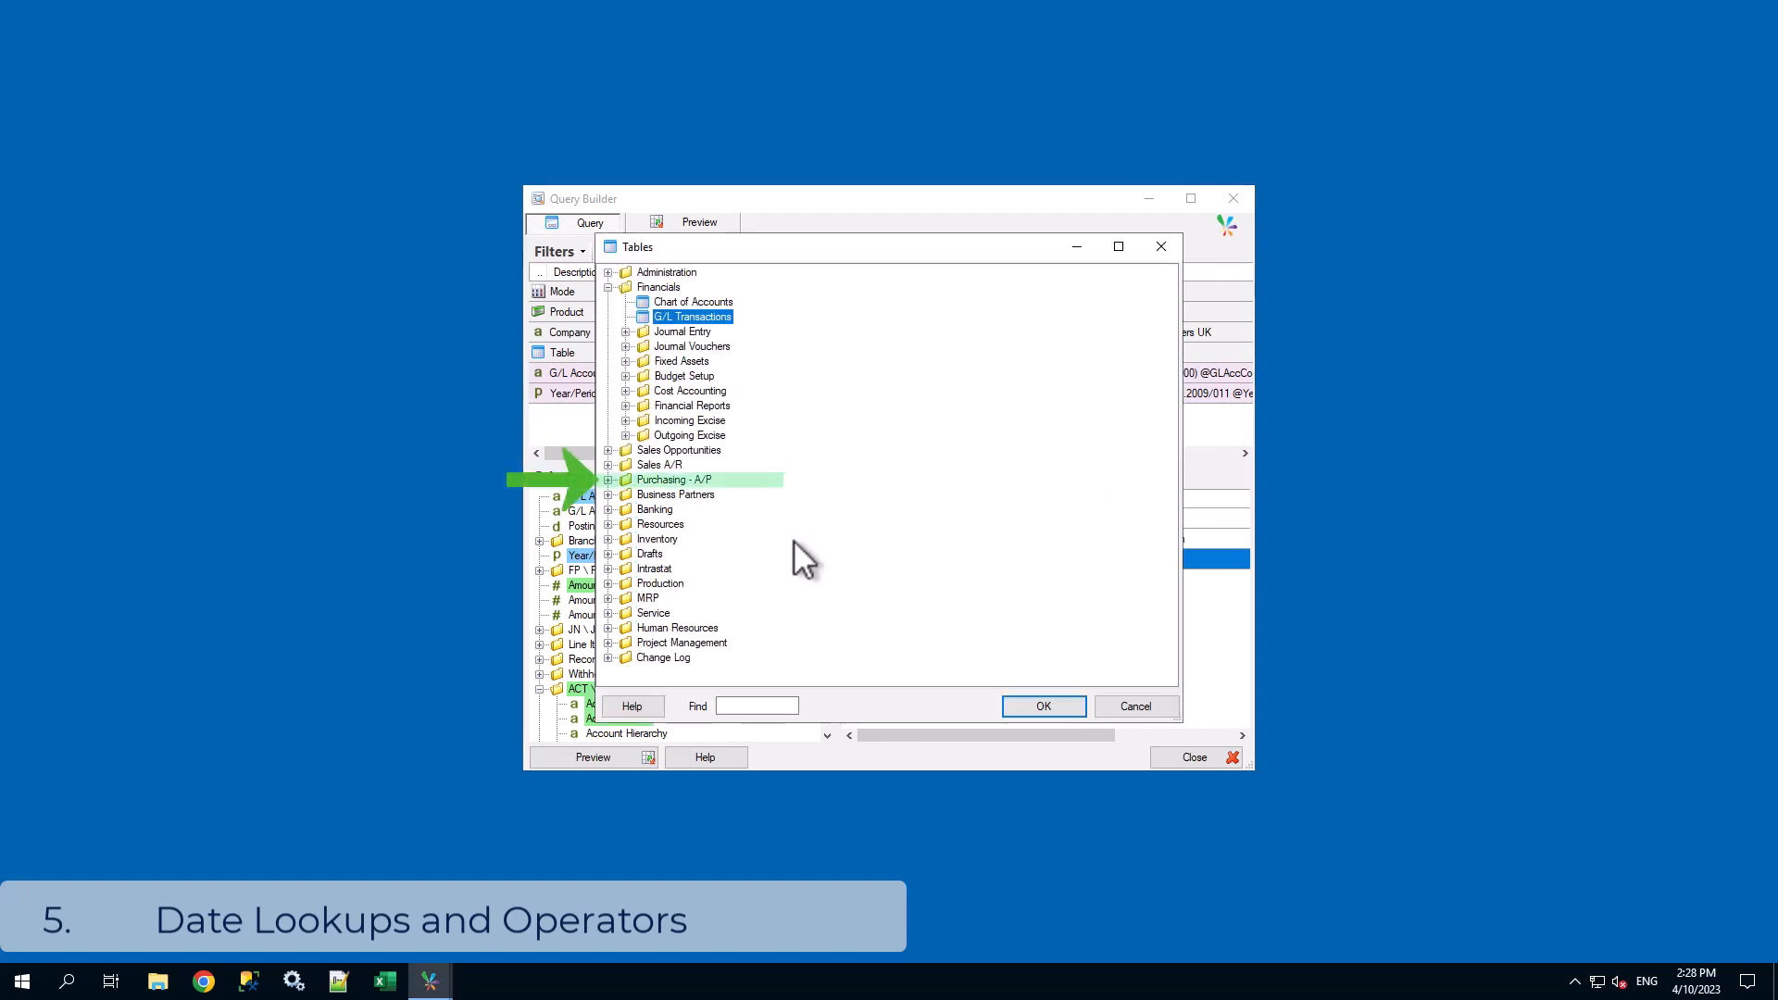
click(607, 479)
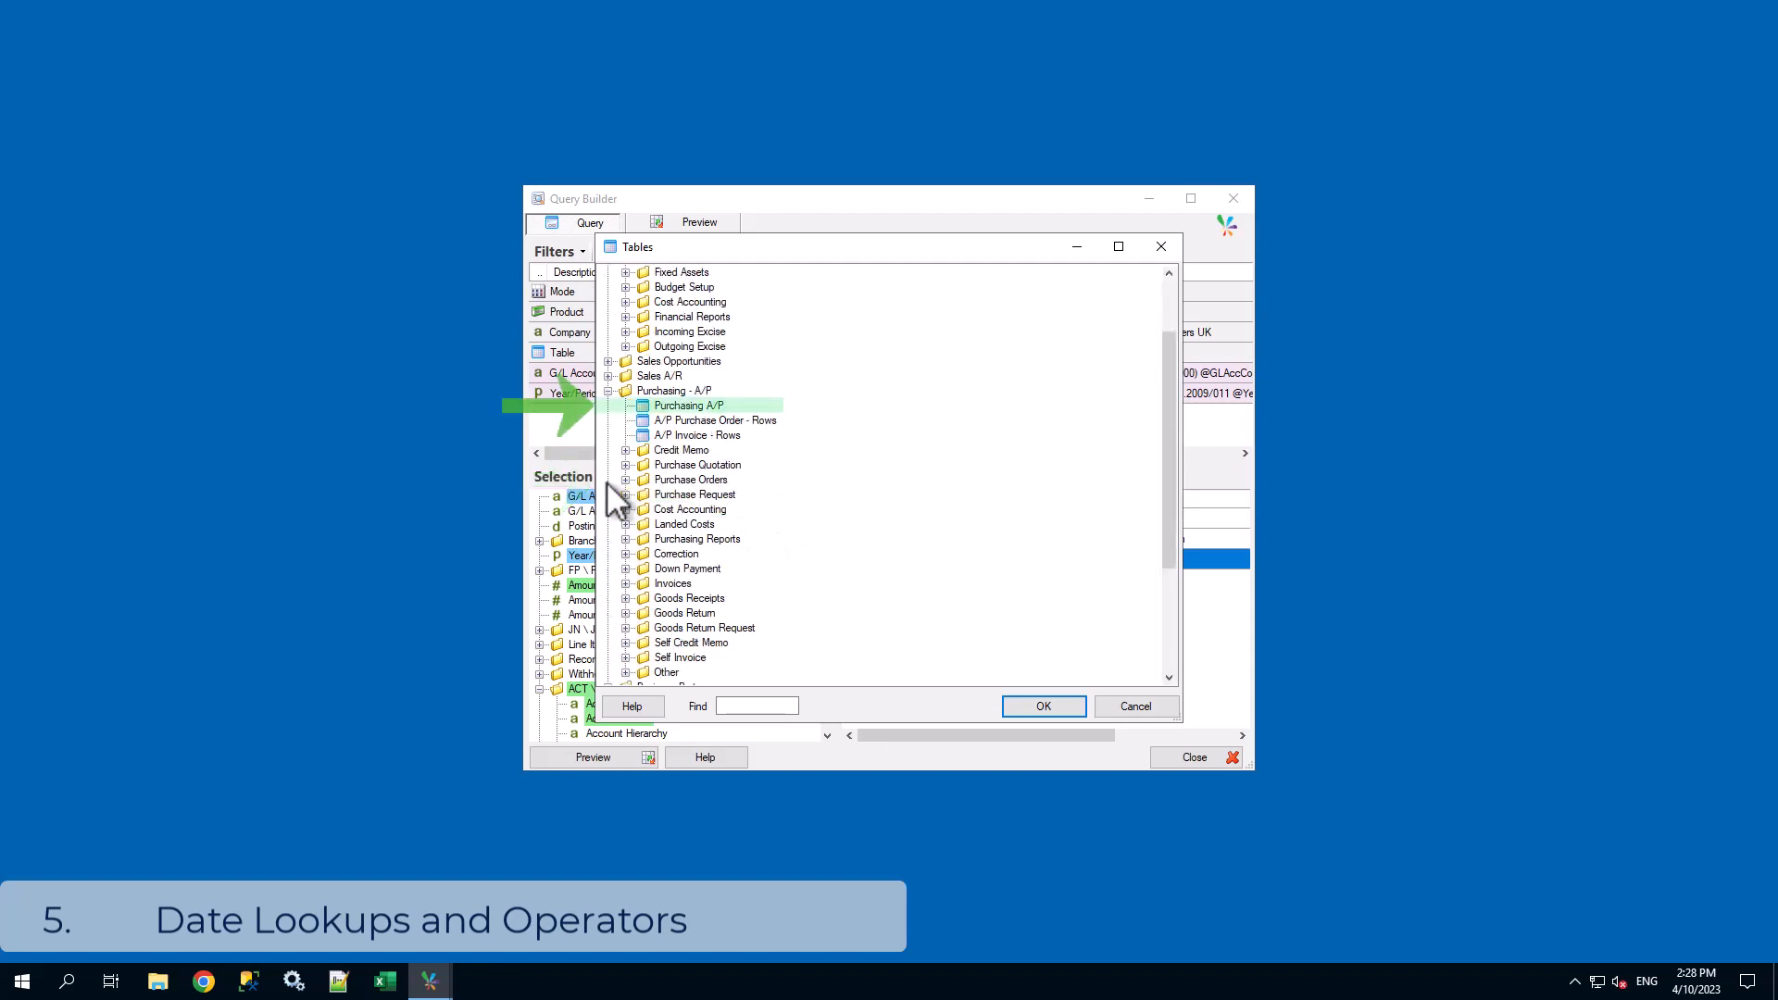
click(720, 412)
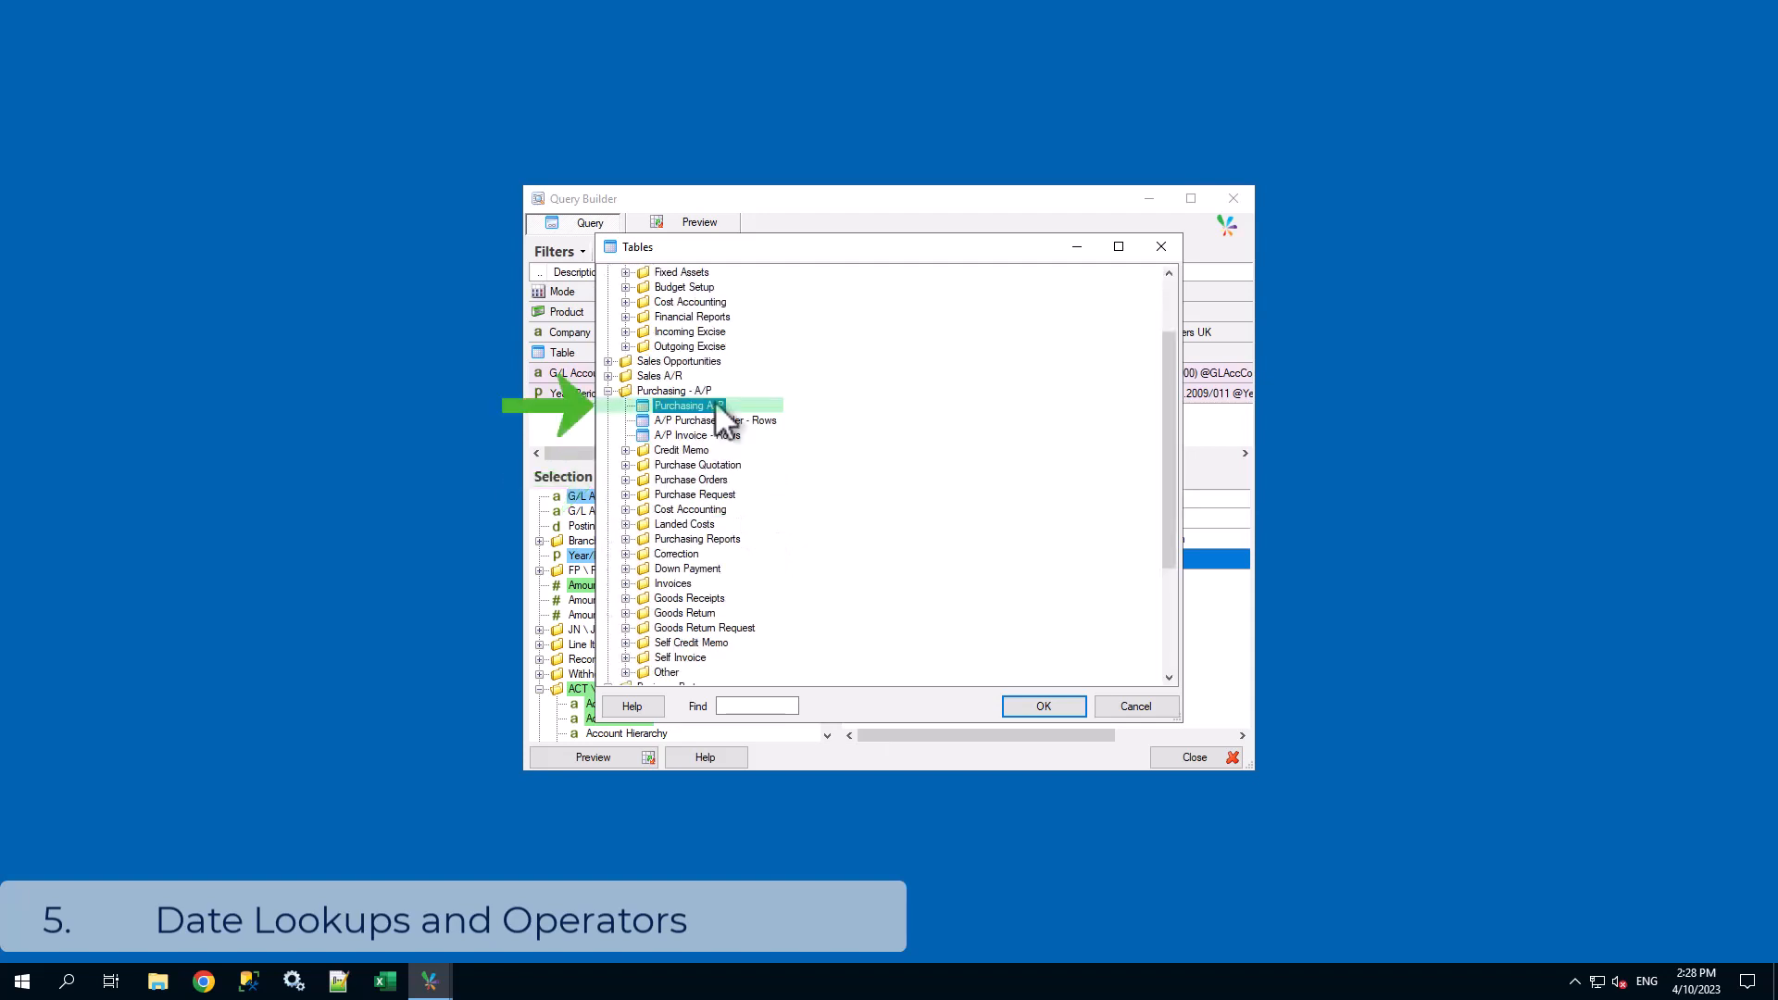
click(774, 705)
text(purc)
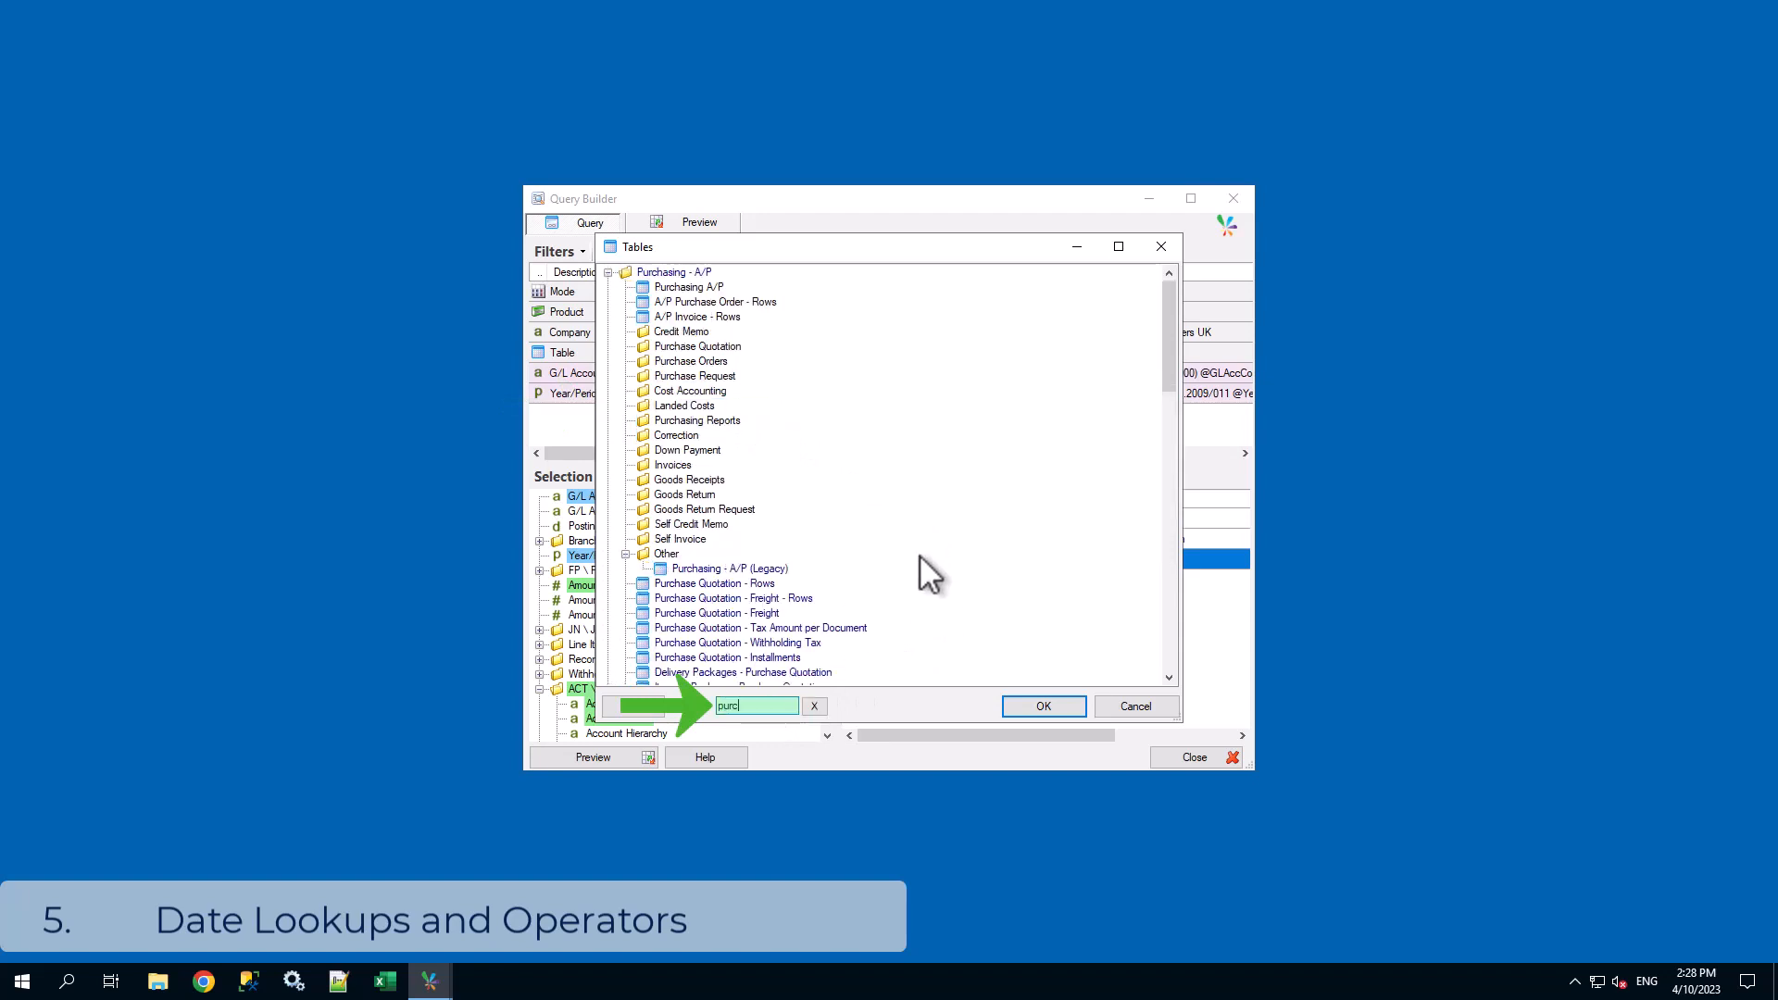
text(hasing)
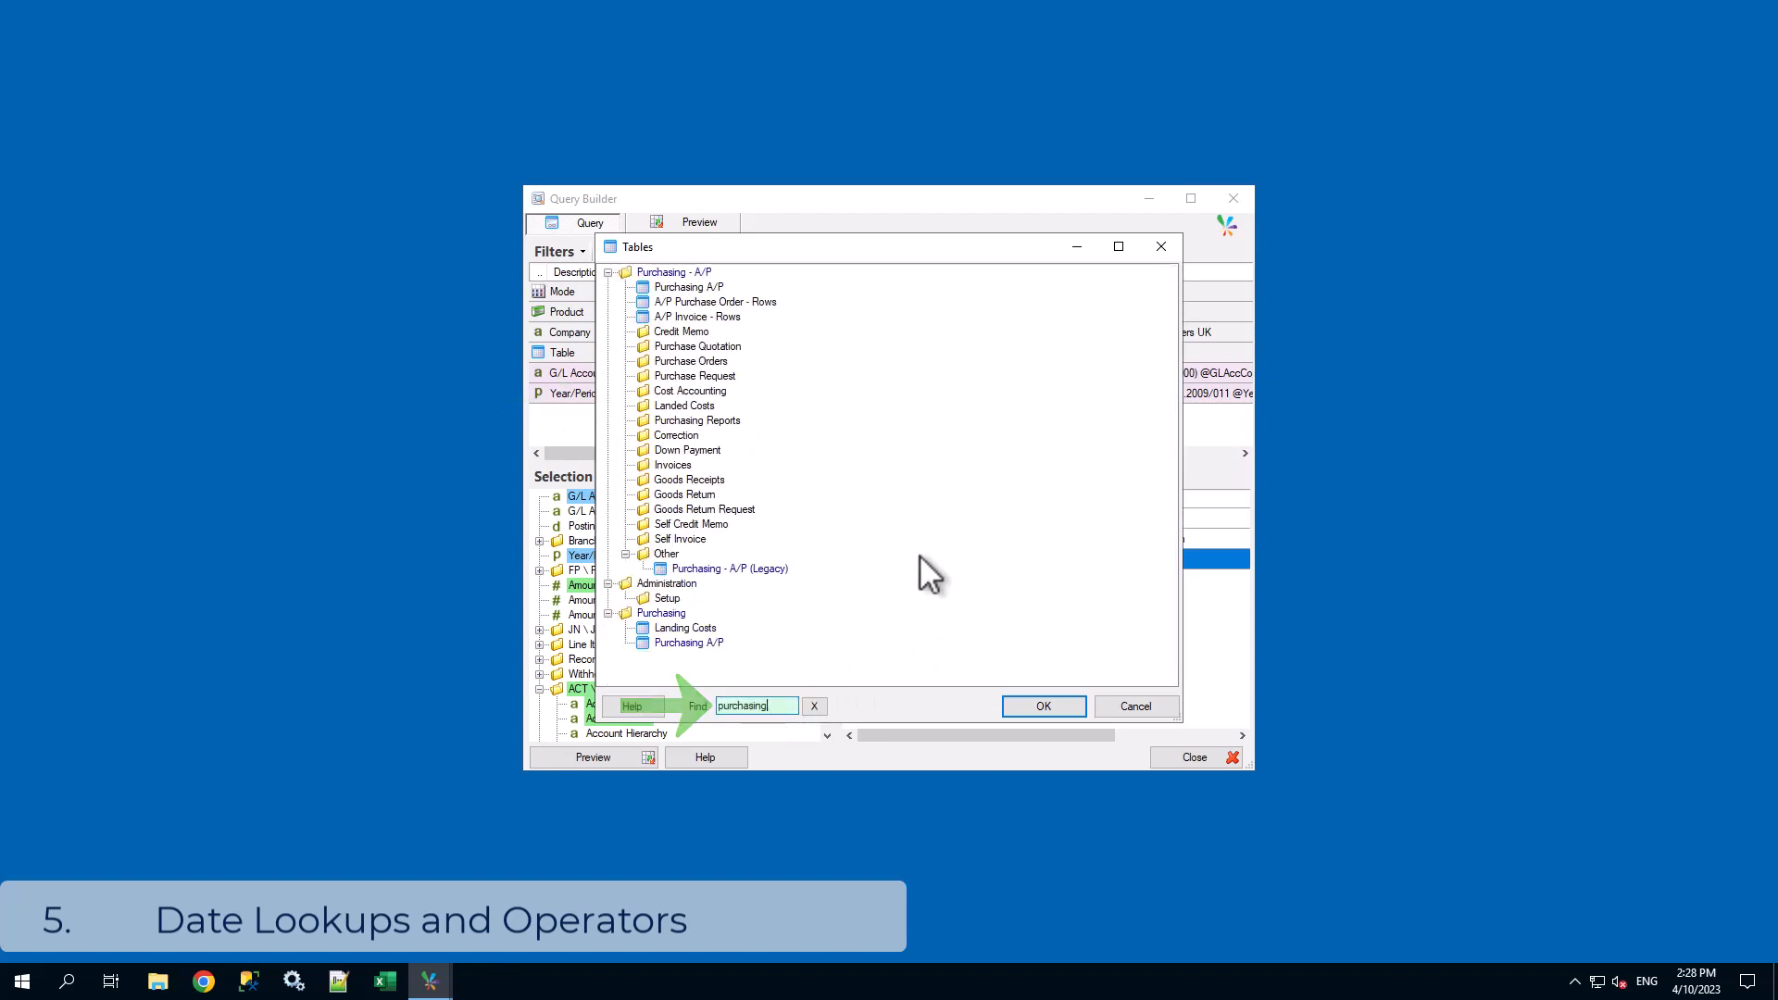
click(709, 285)
click(1044, 706)
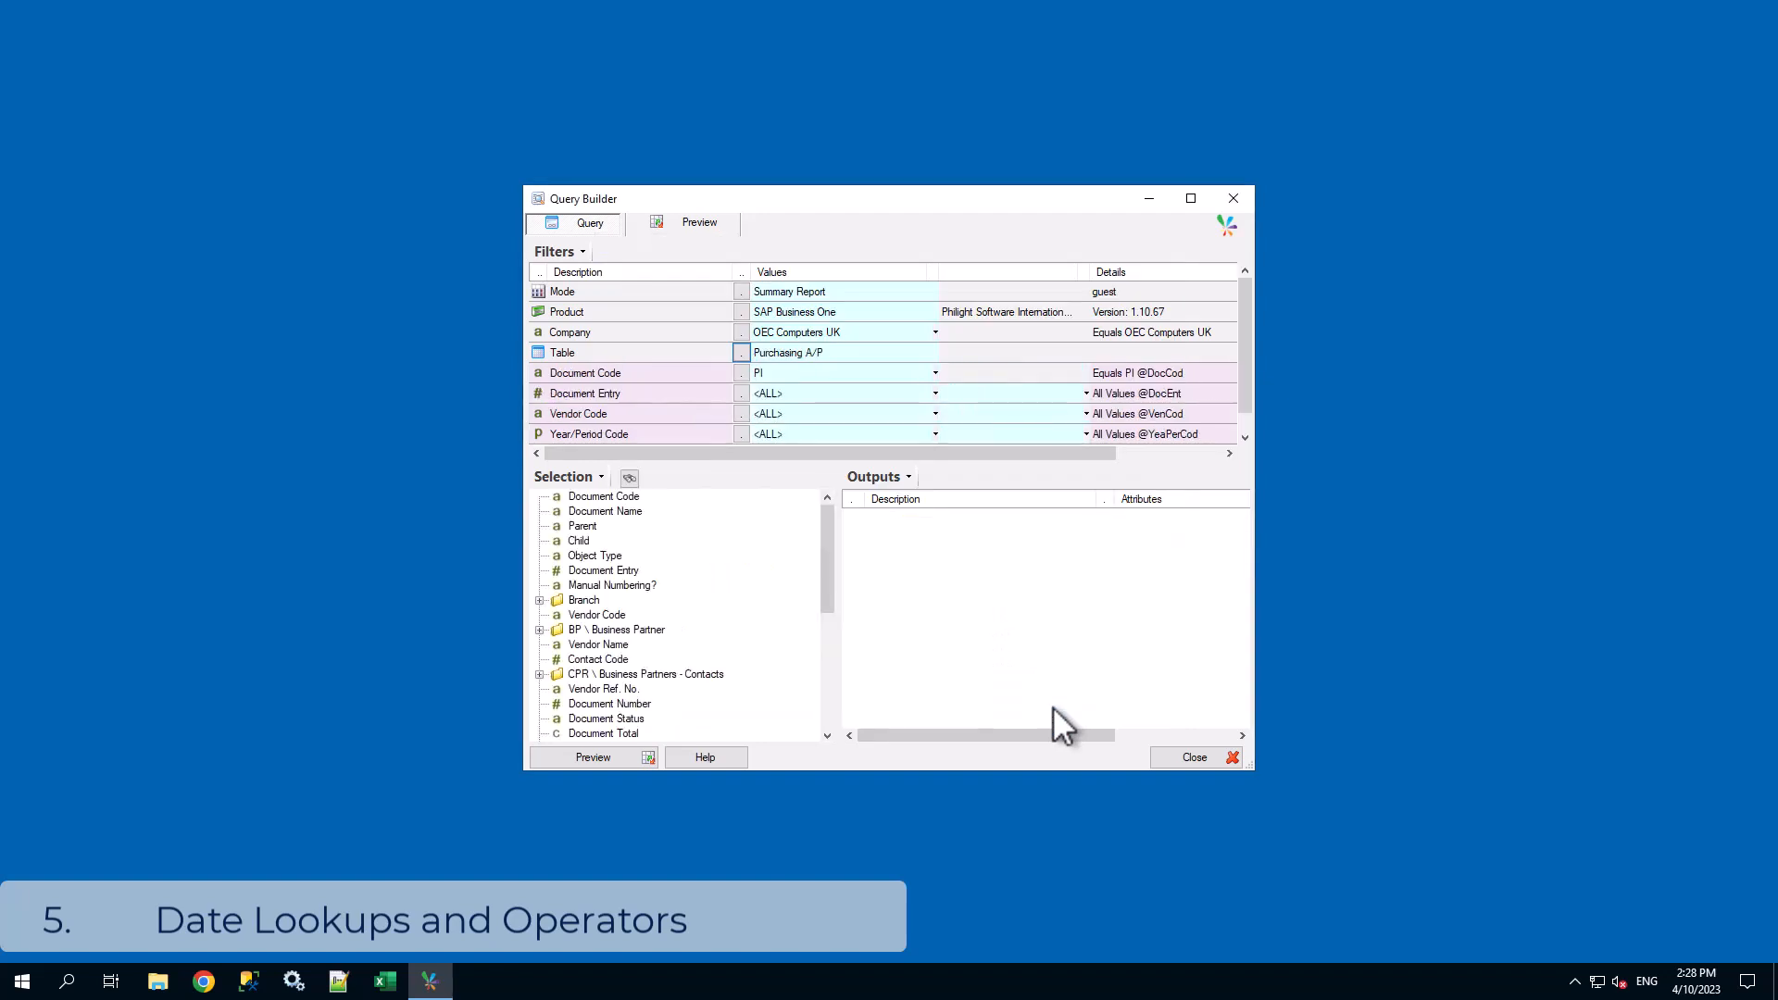
Enlarge the Query Builder window and add the Document Date field to the filters above Canceled?
drag(1255, 771, 1290, 895)
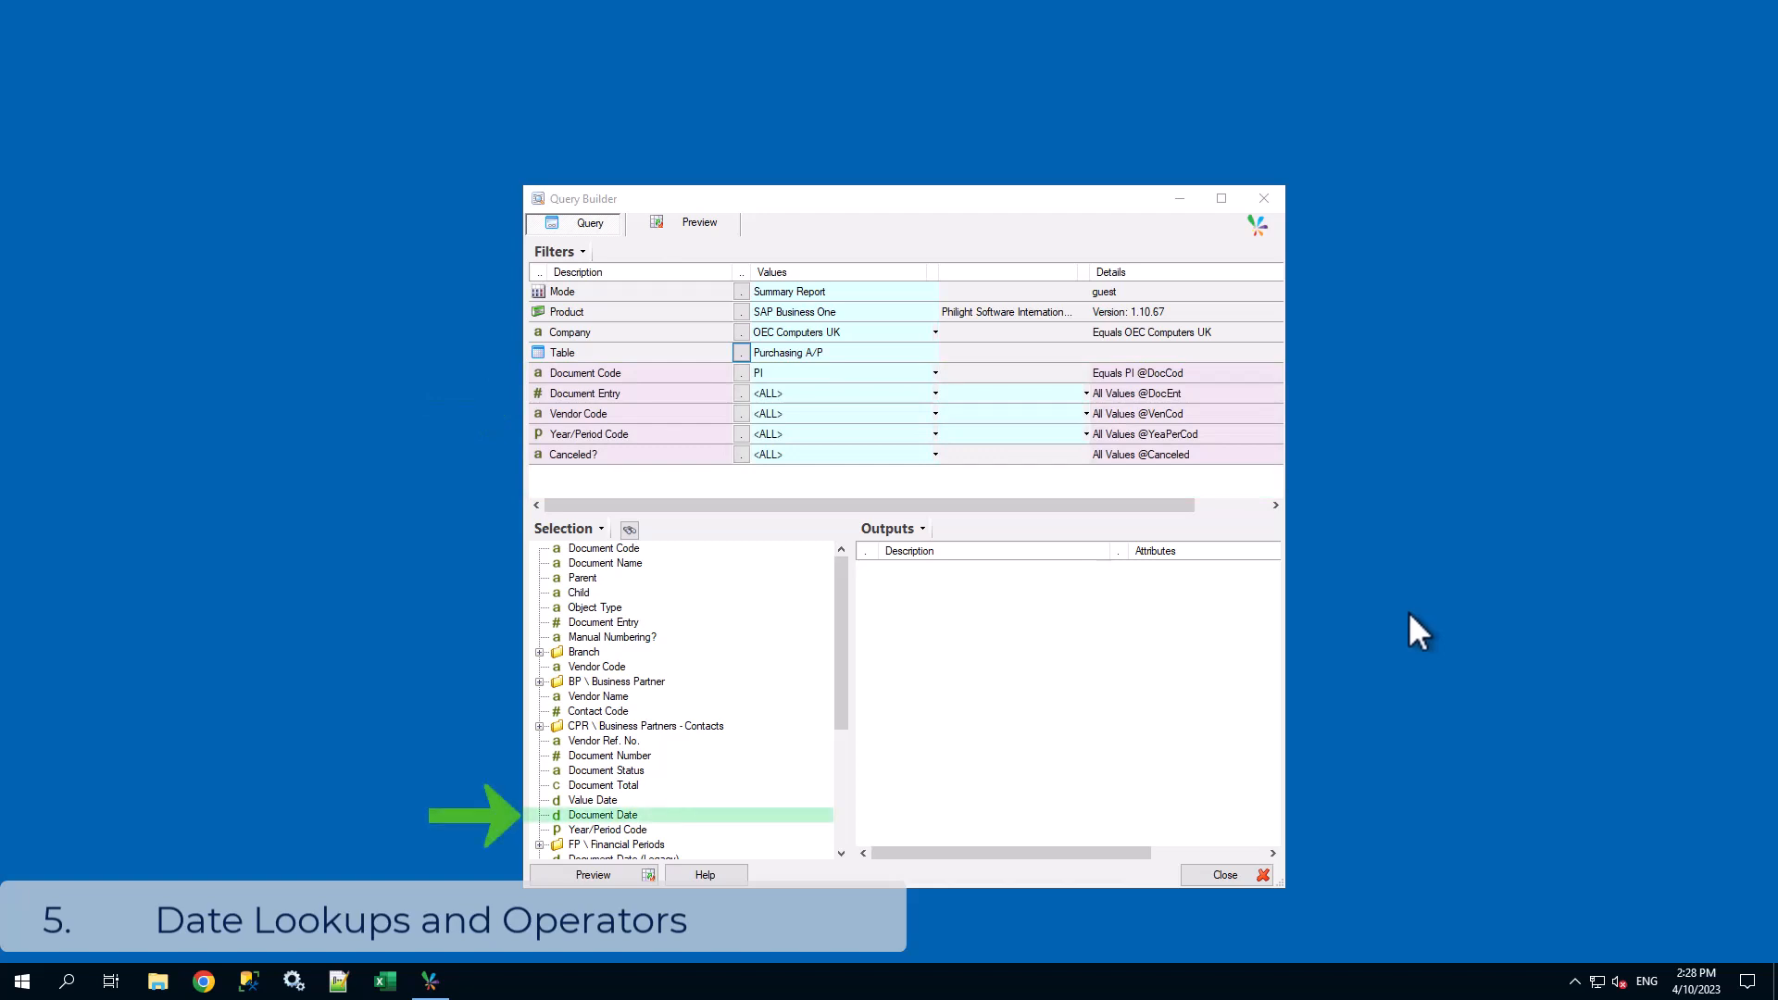
drag(837, 674, 835, 698)
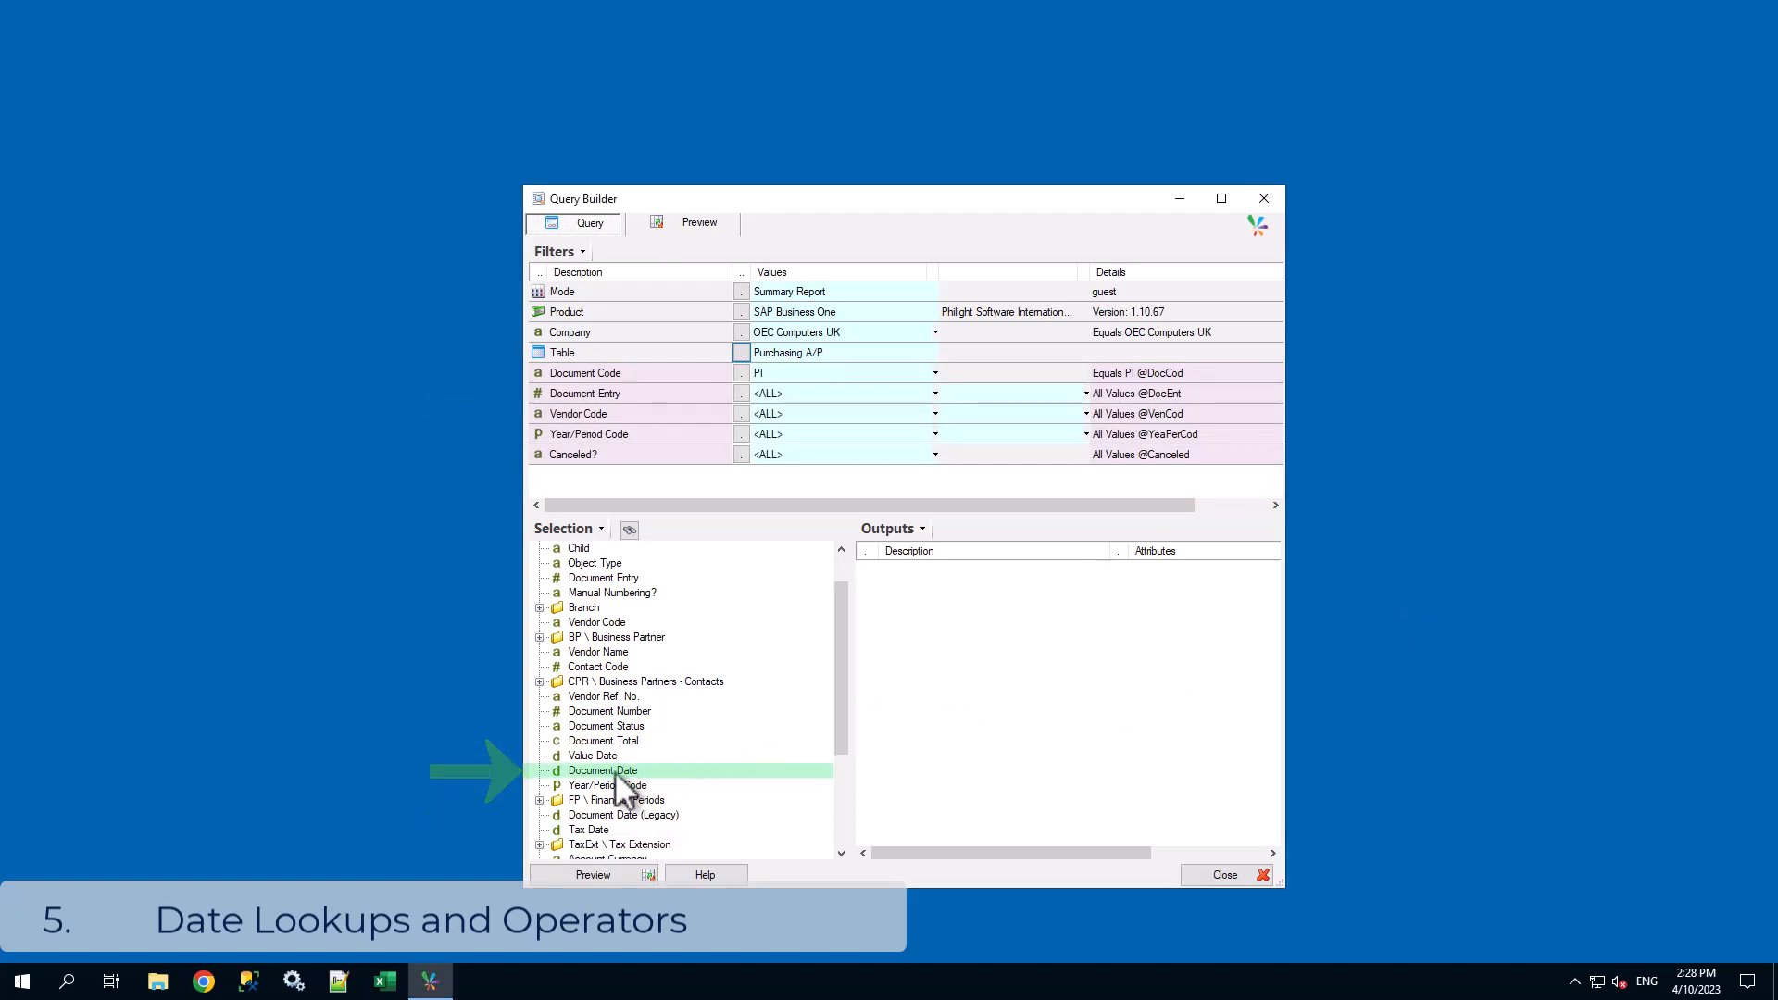
drag(612, 773, 619, 456)
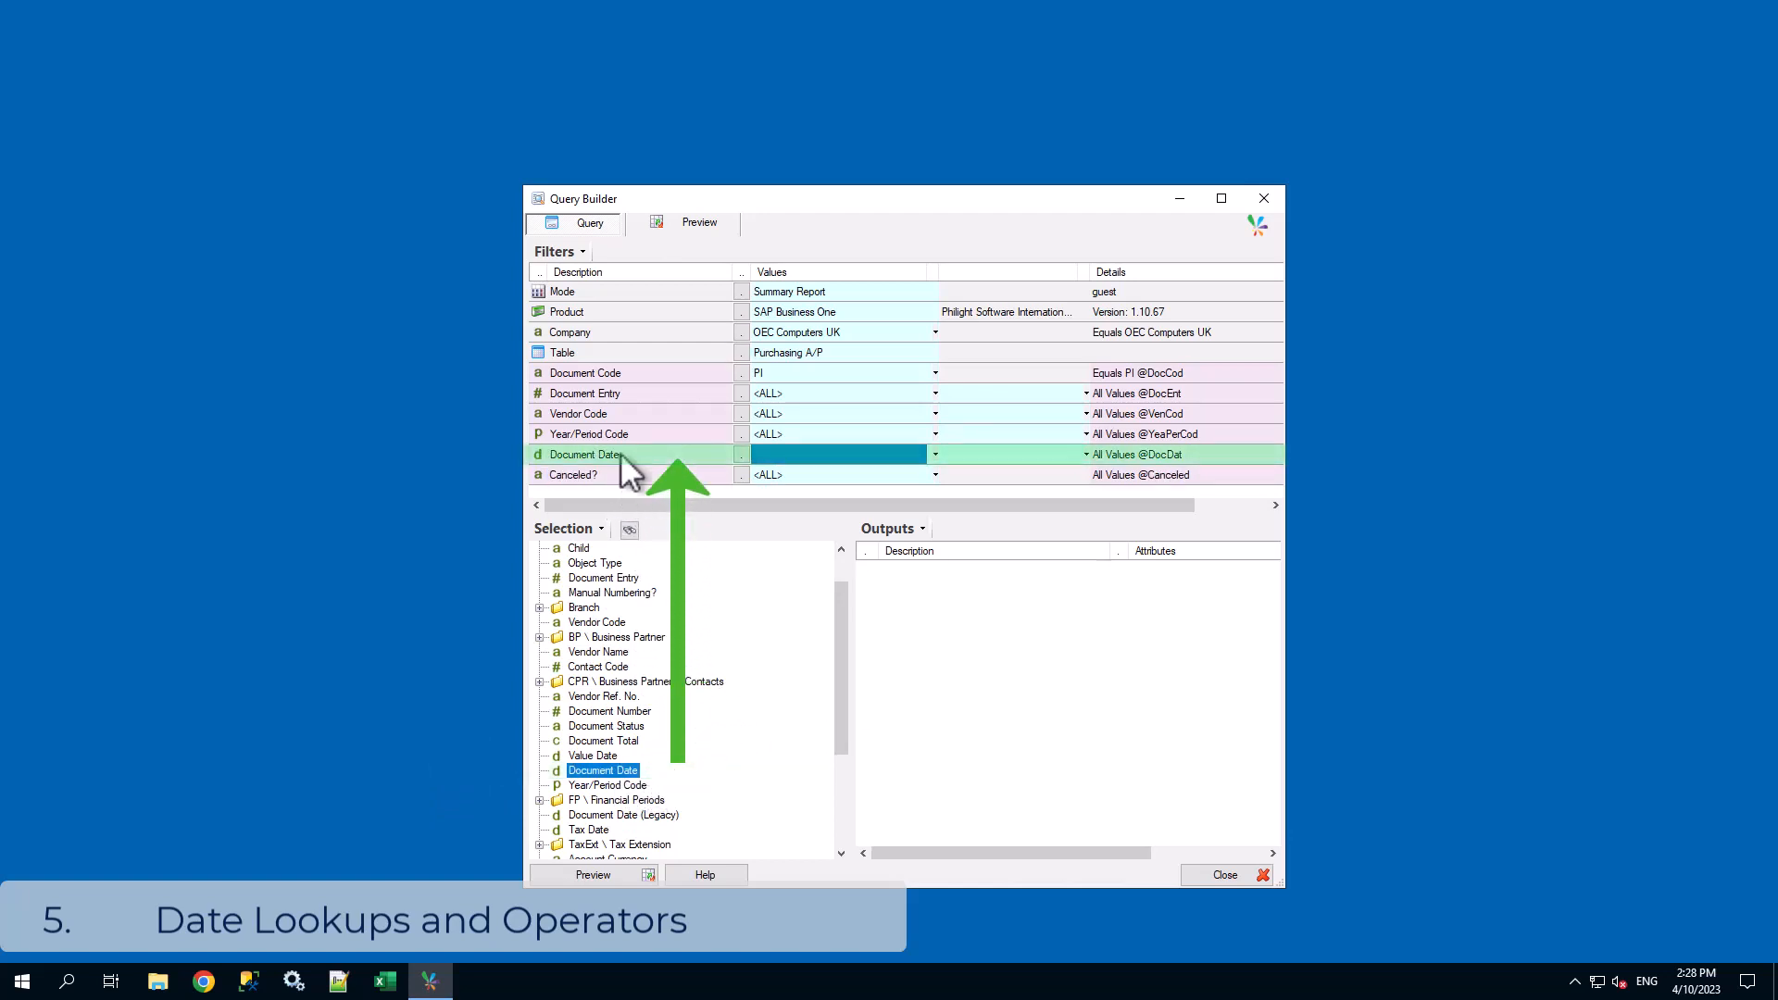
Set the Document Date filter range from 2012-01-01 to 2012-12-31
click(778, 452)
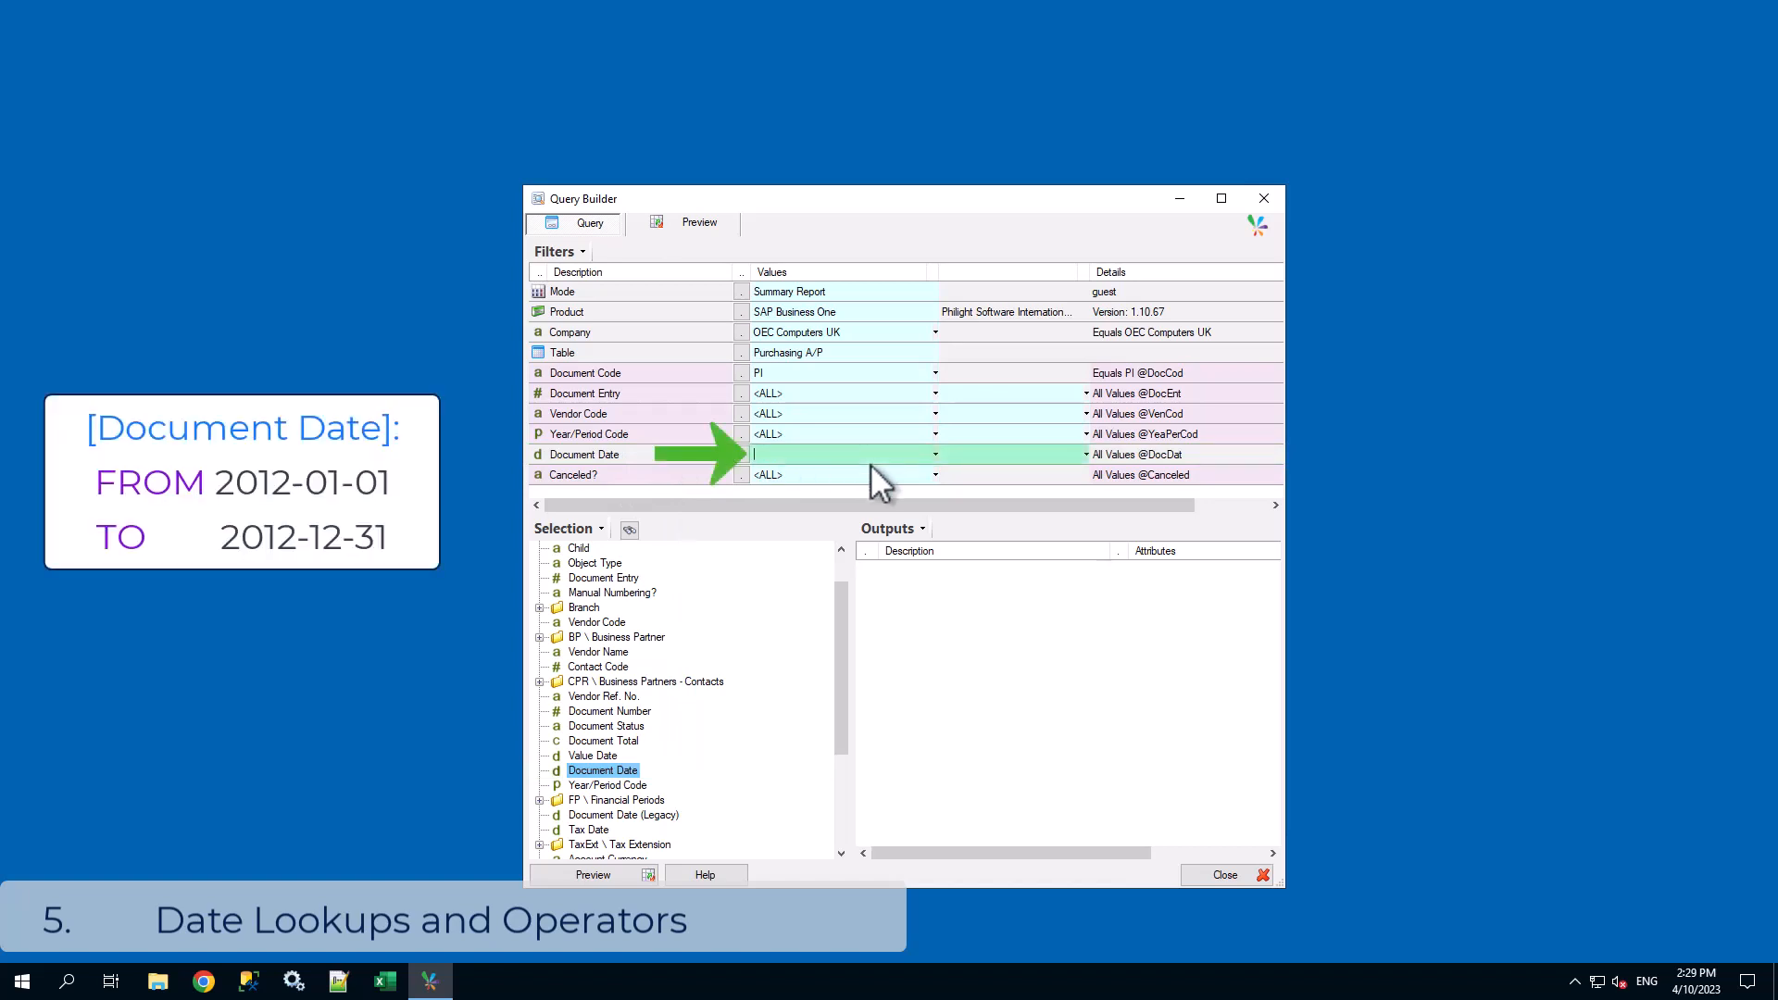
text(2012-01-01)
key(Tab)
text(2012-12-31)
key(Return)
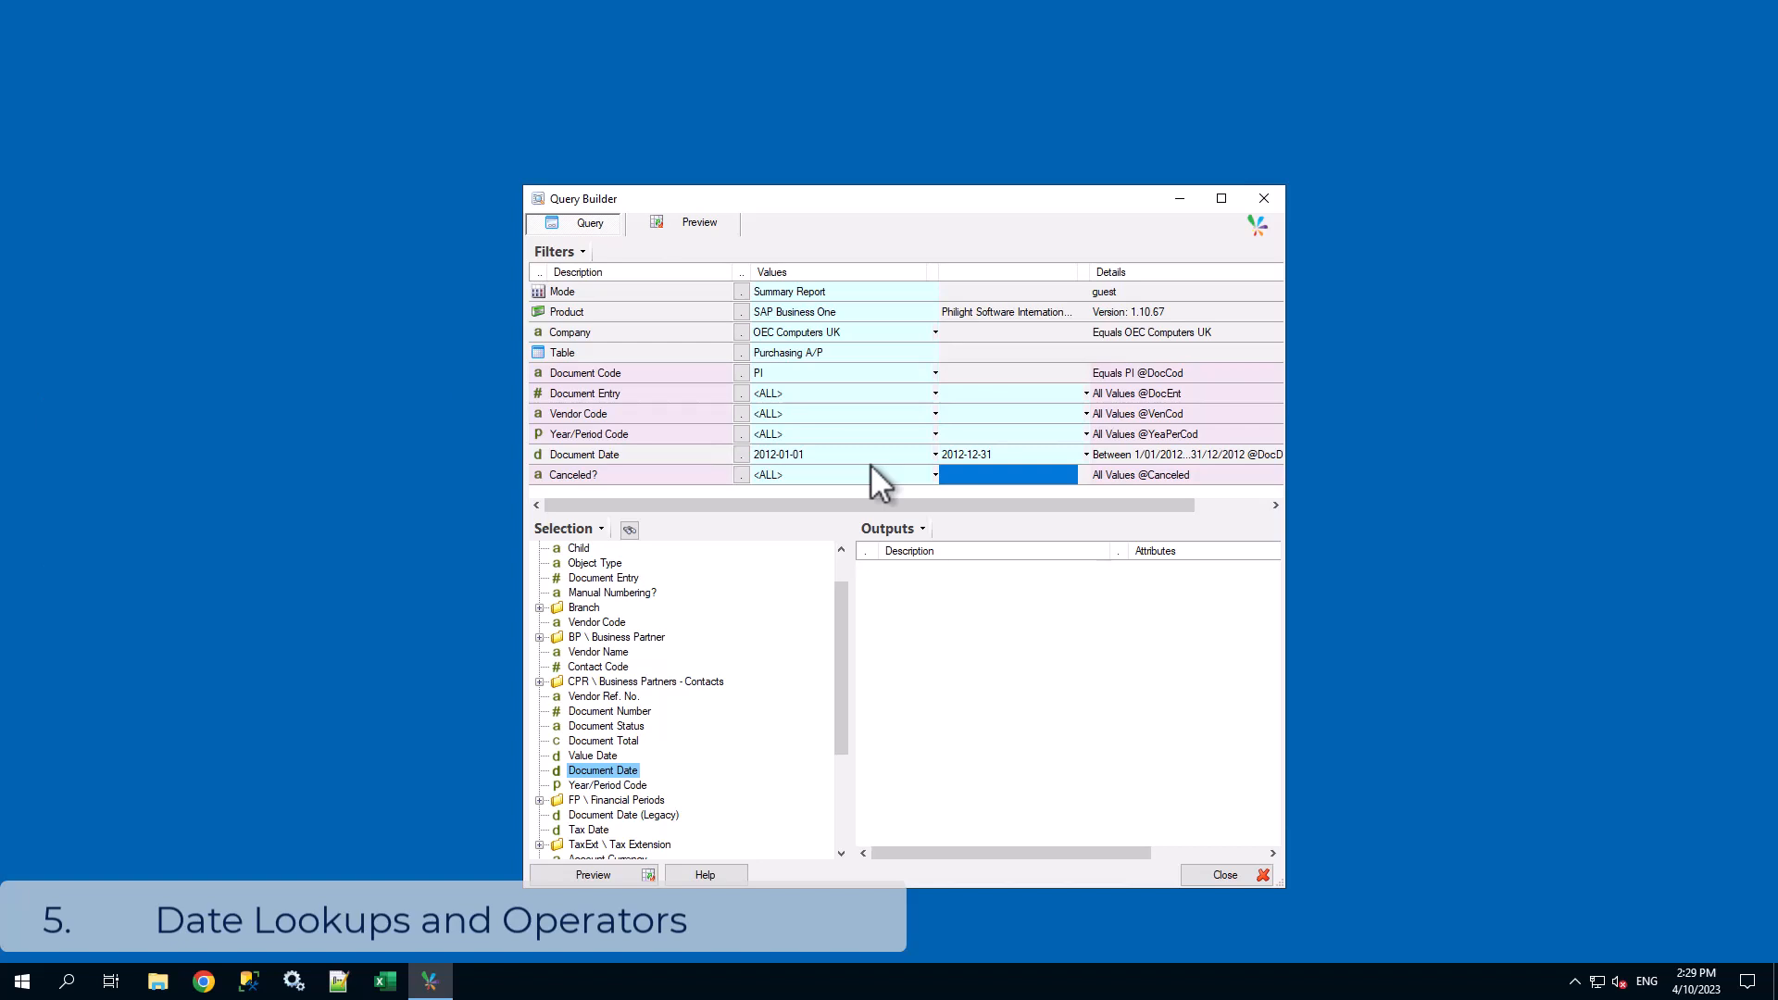
Examine the Document Date filter's date options, including the start date calendar and the offset options, keeping the existing dates
click(742, 453)
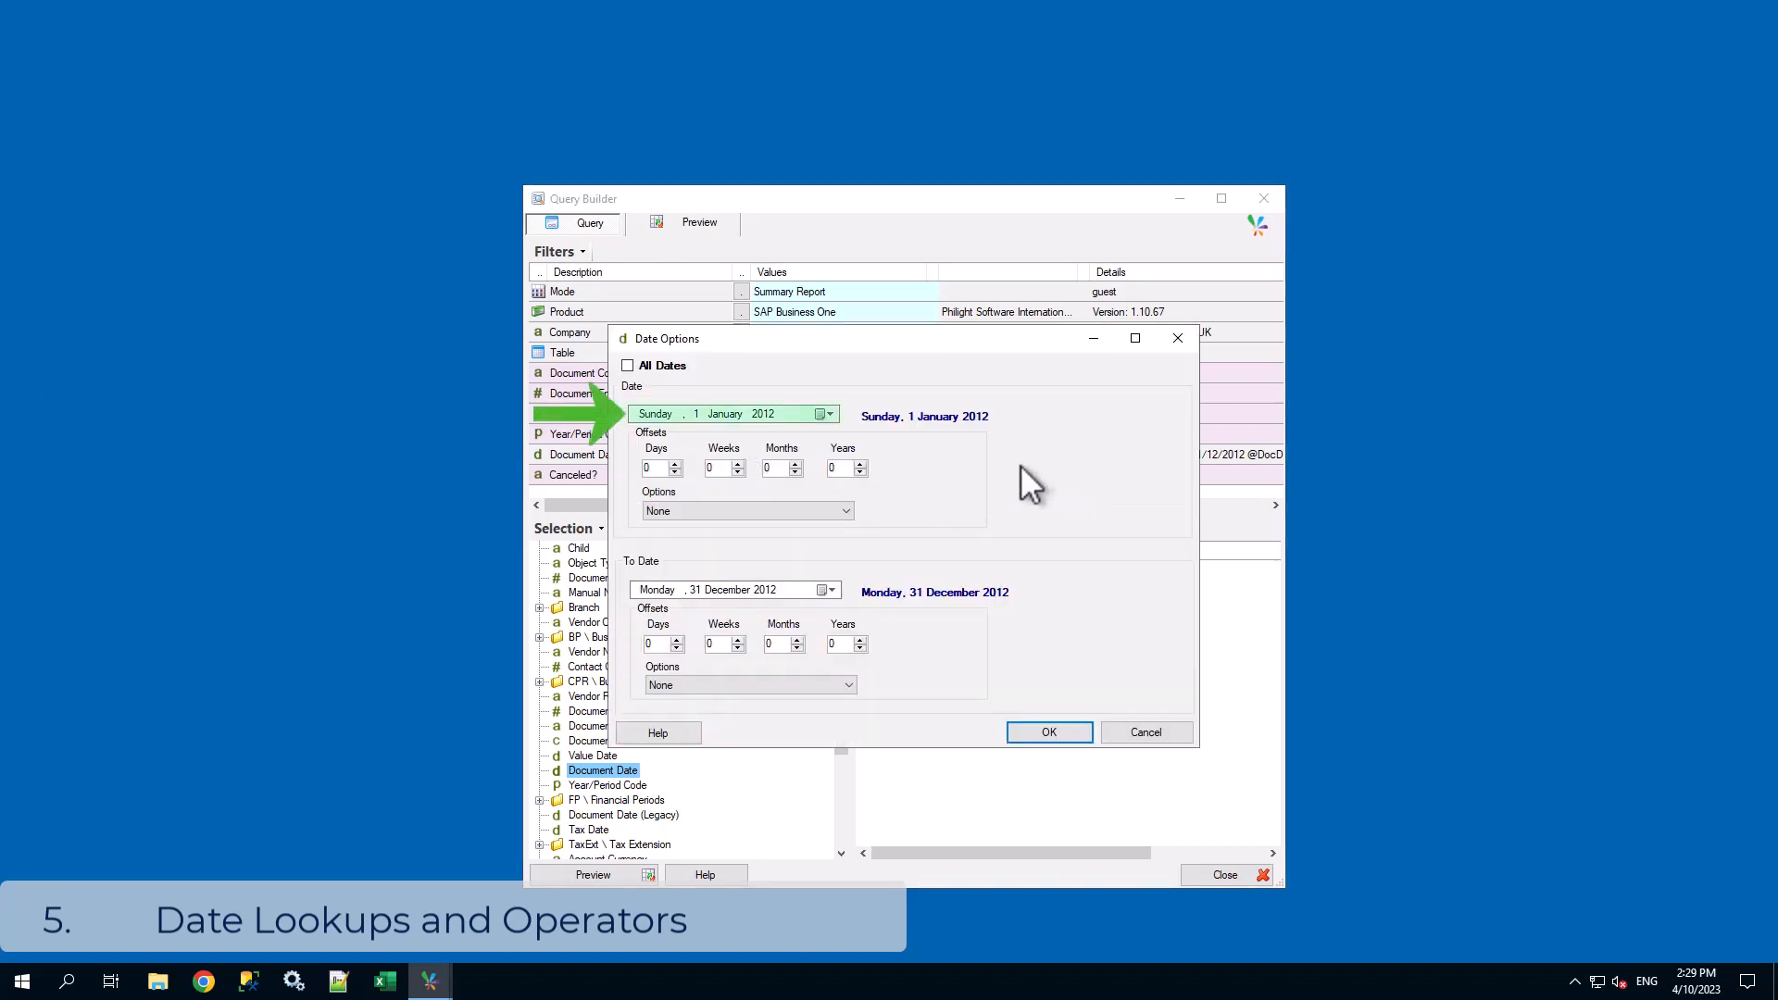
click(827, 414)
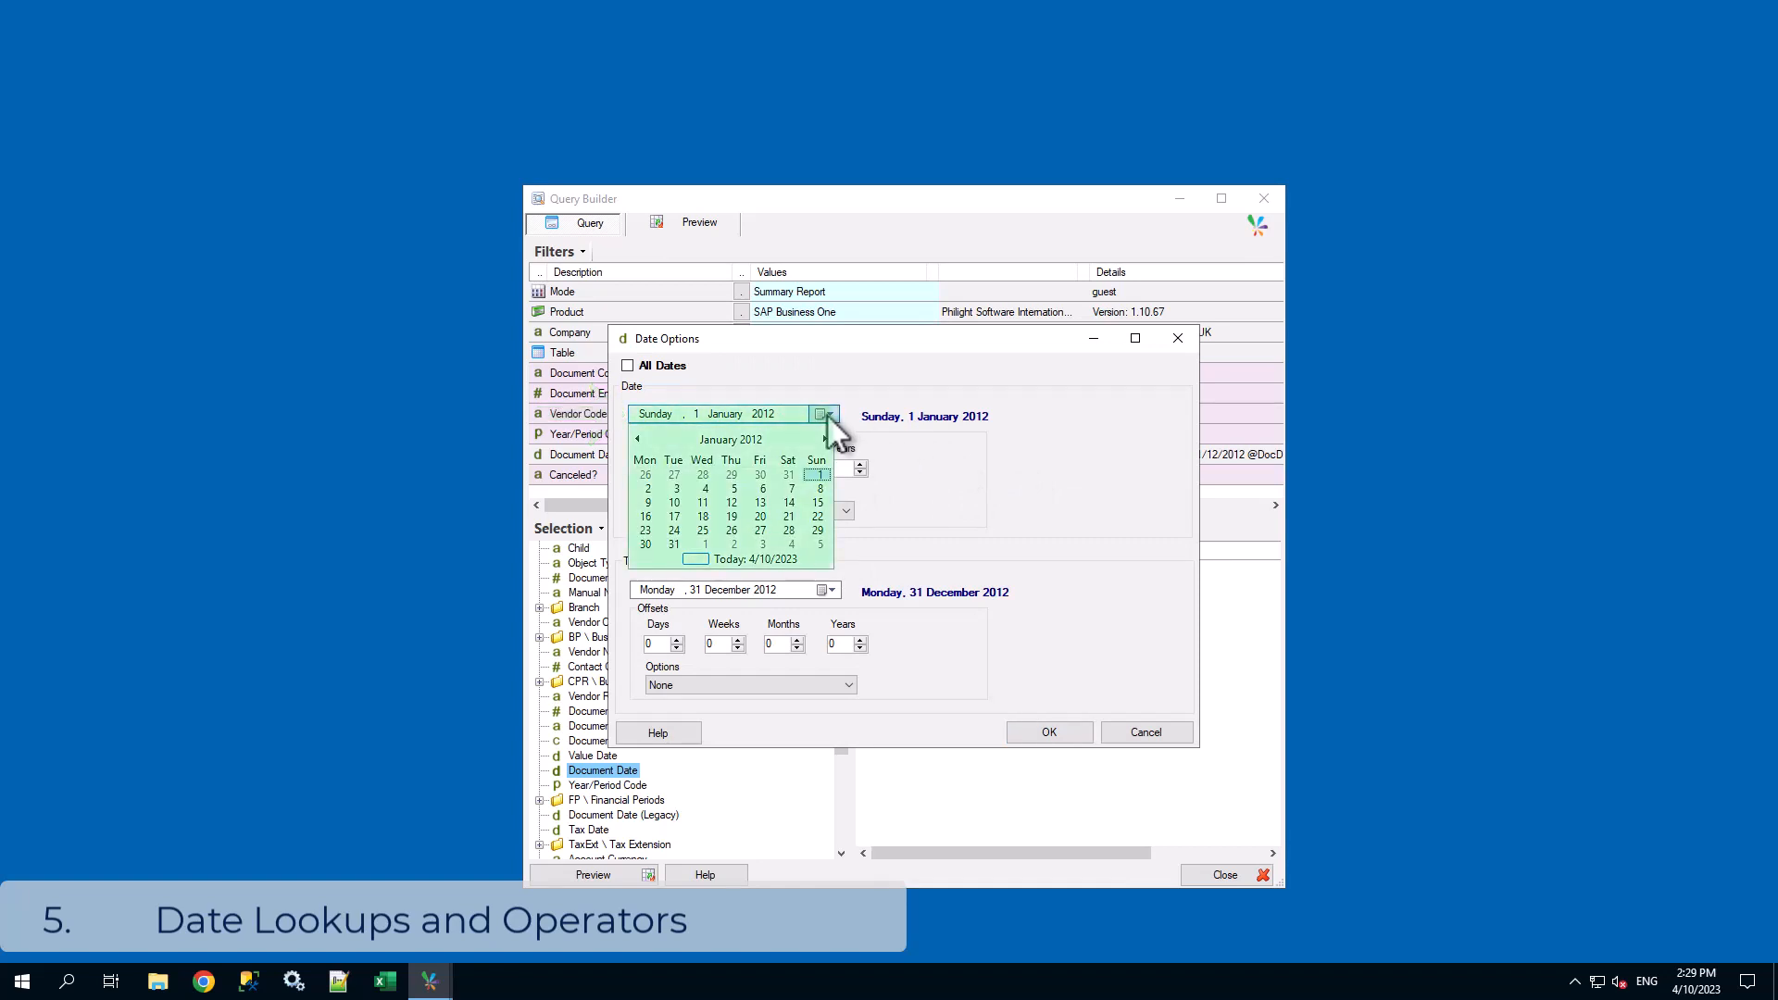
click(827, 413)
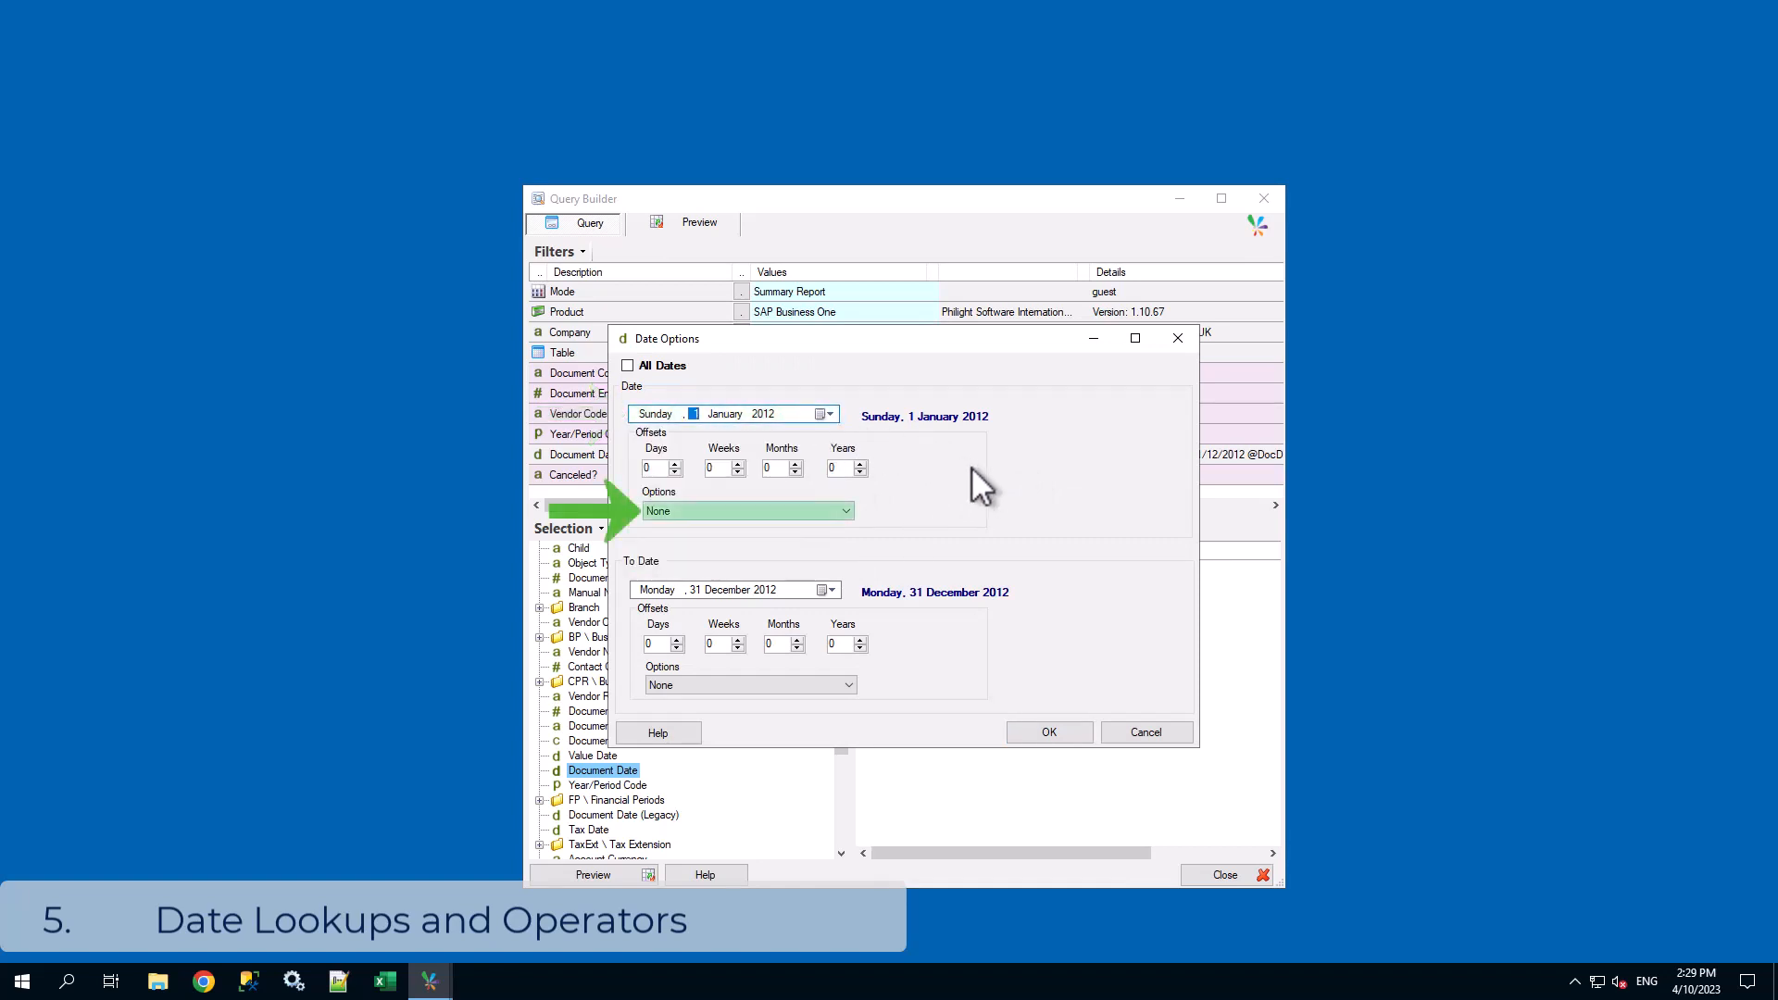
click(846, 512)
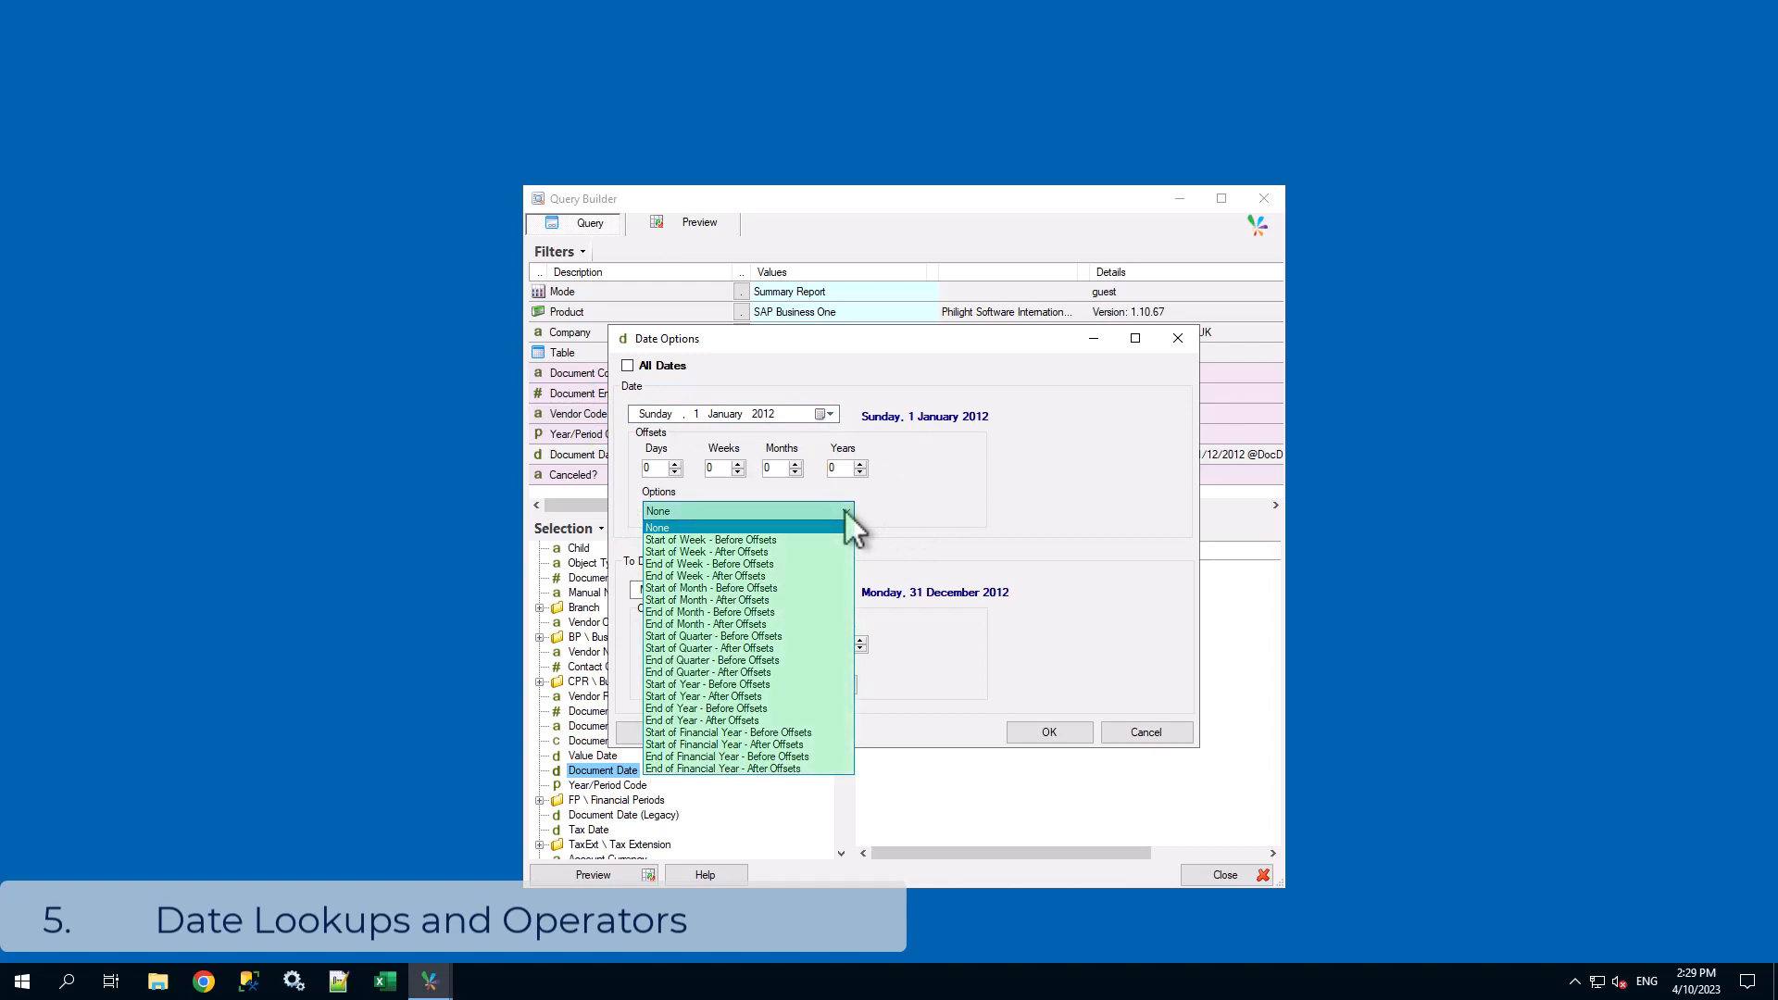
click(845, 511)
click(1050, 731)
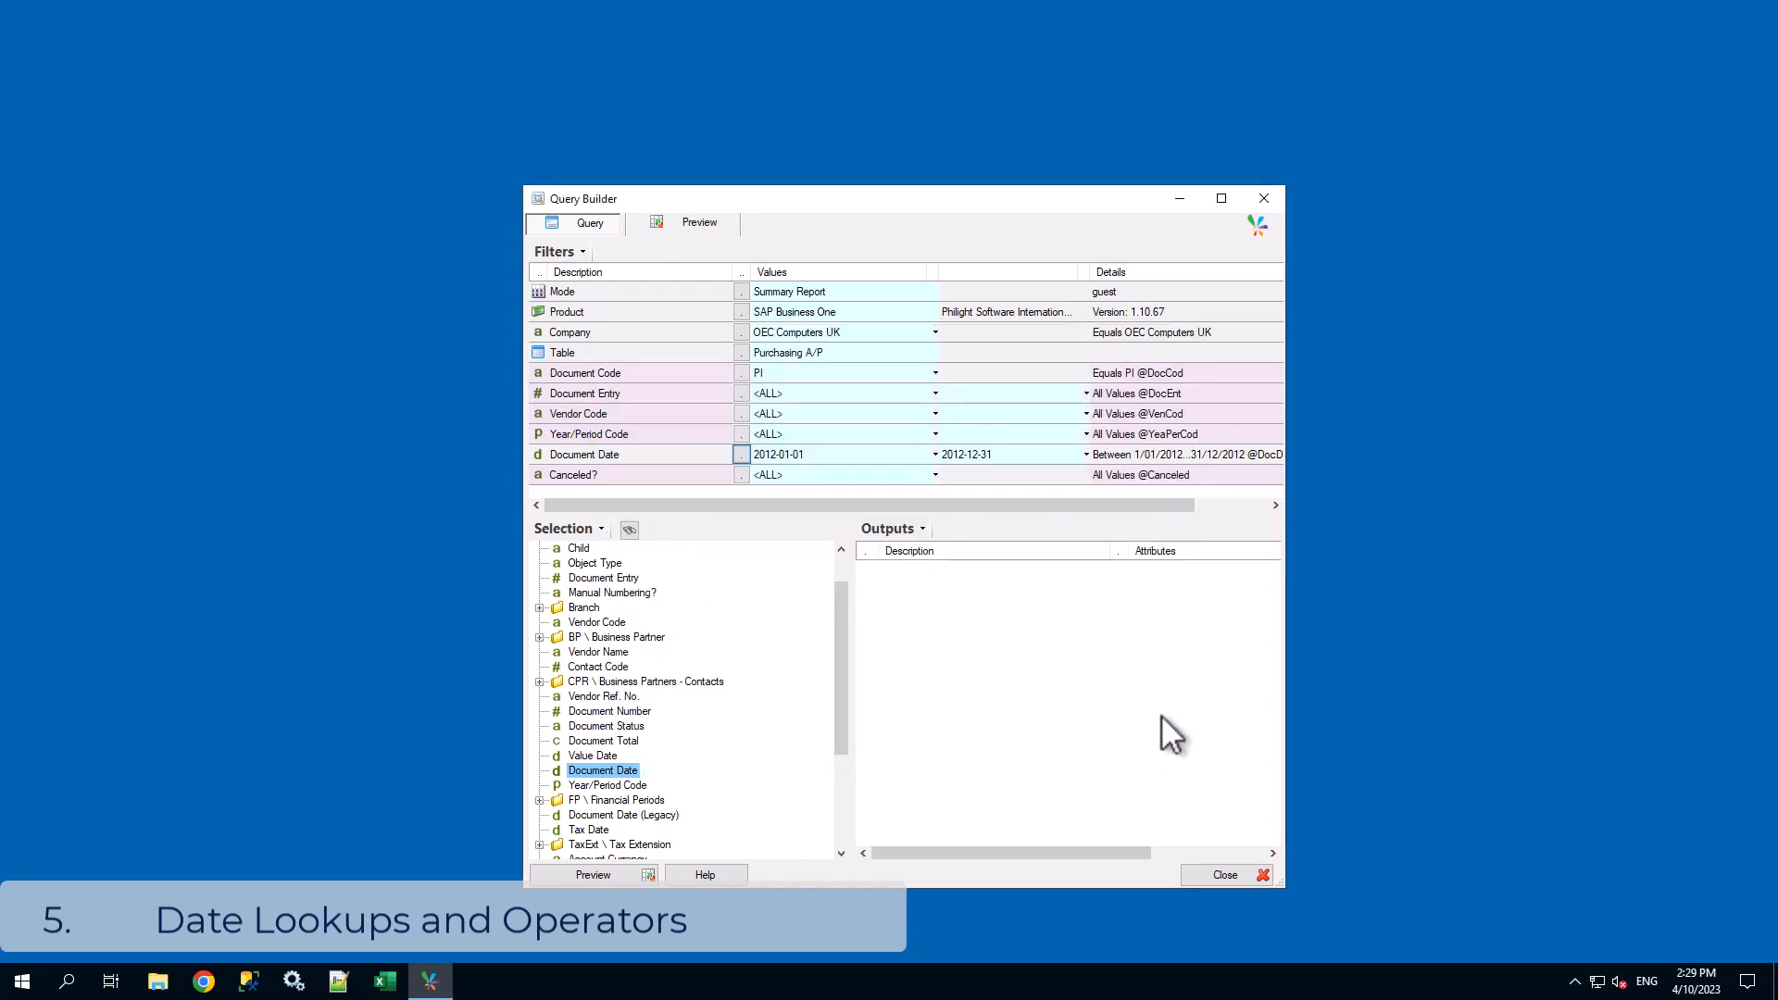
Add Vendor Code, the Business Partner's BP Name and Document Total as outputs, and preview the query before returning to it
double_click(608, 622)
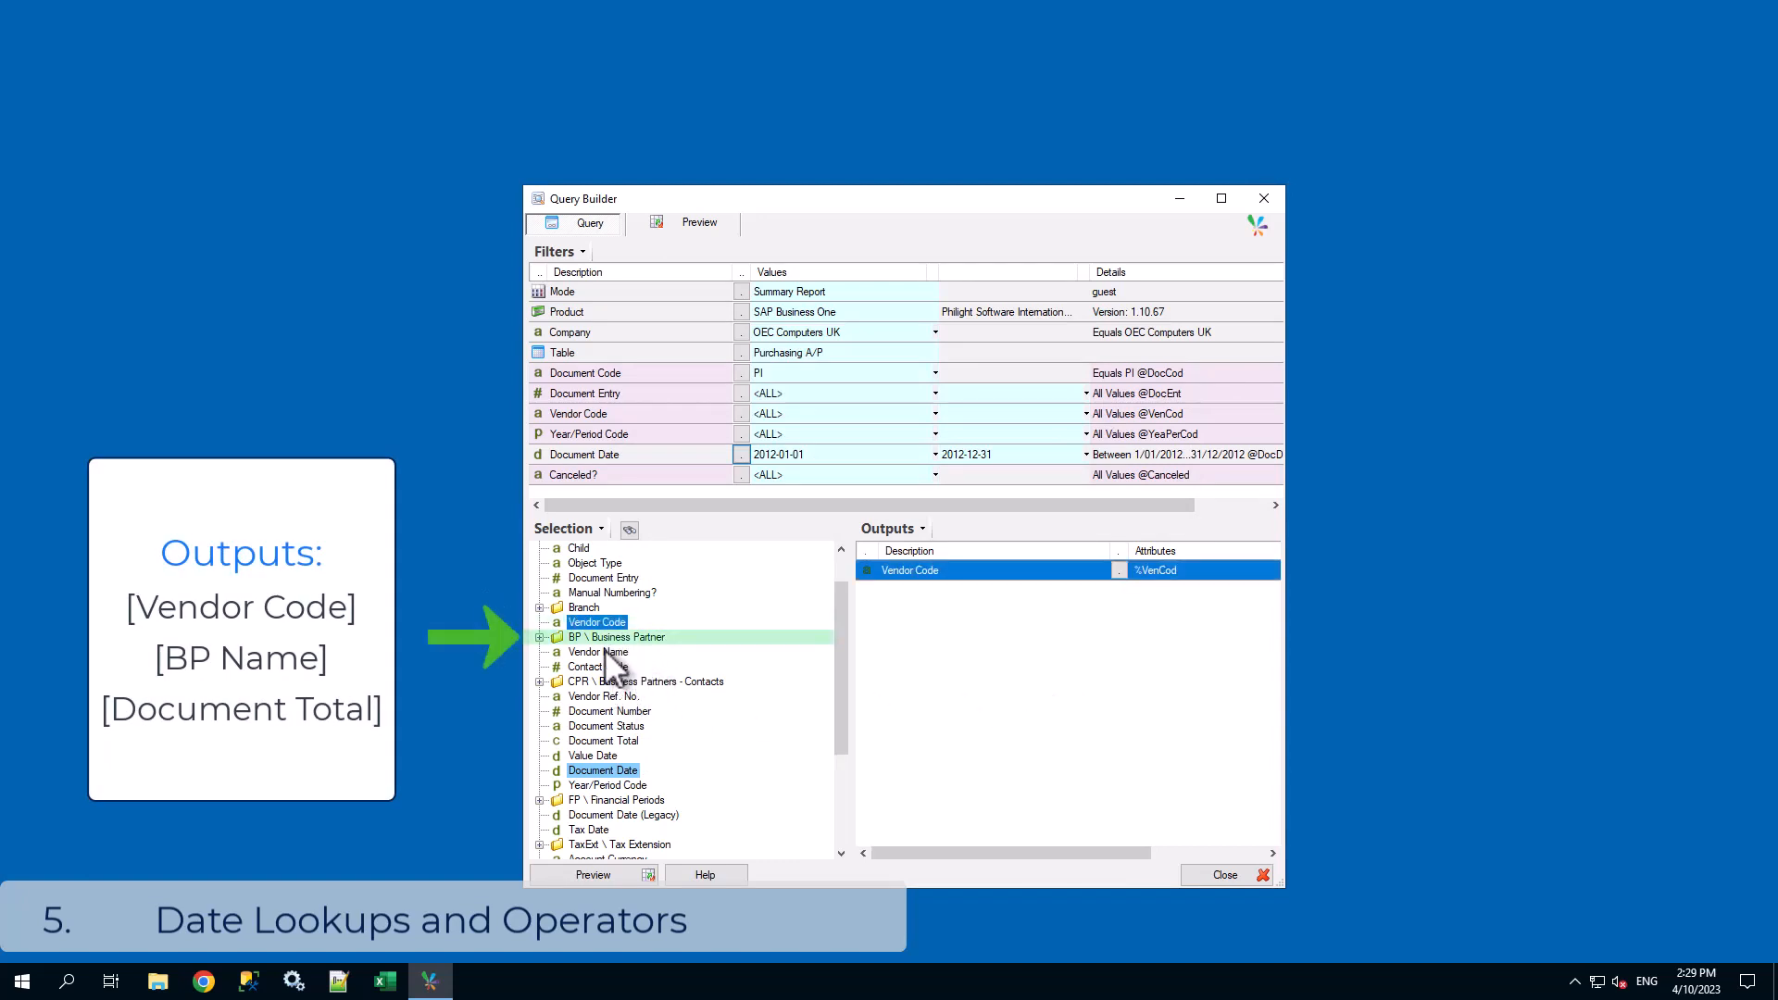
click(540, 638)
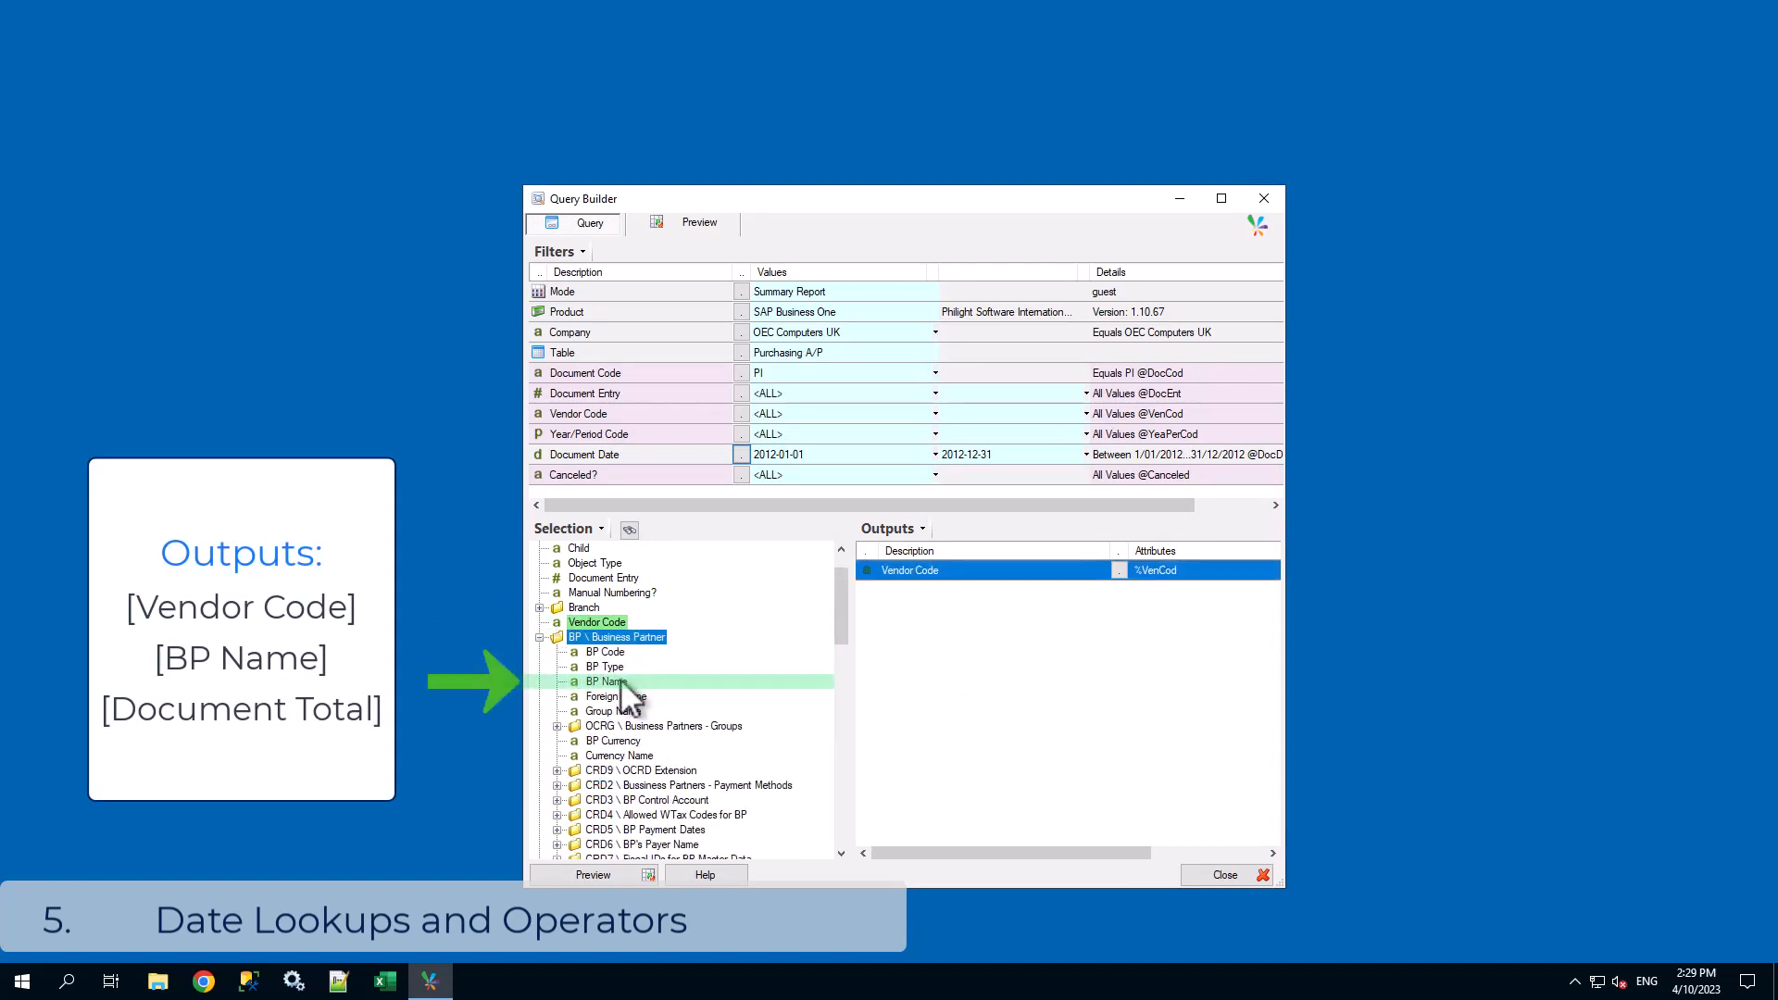
double_click(610, 682)
click(540, 637)
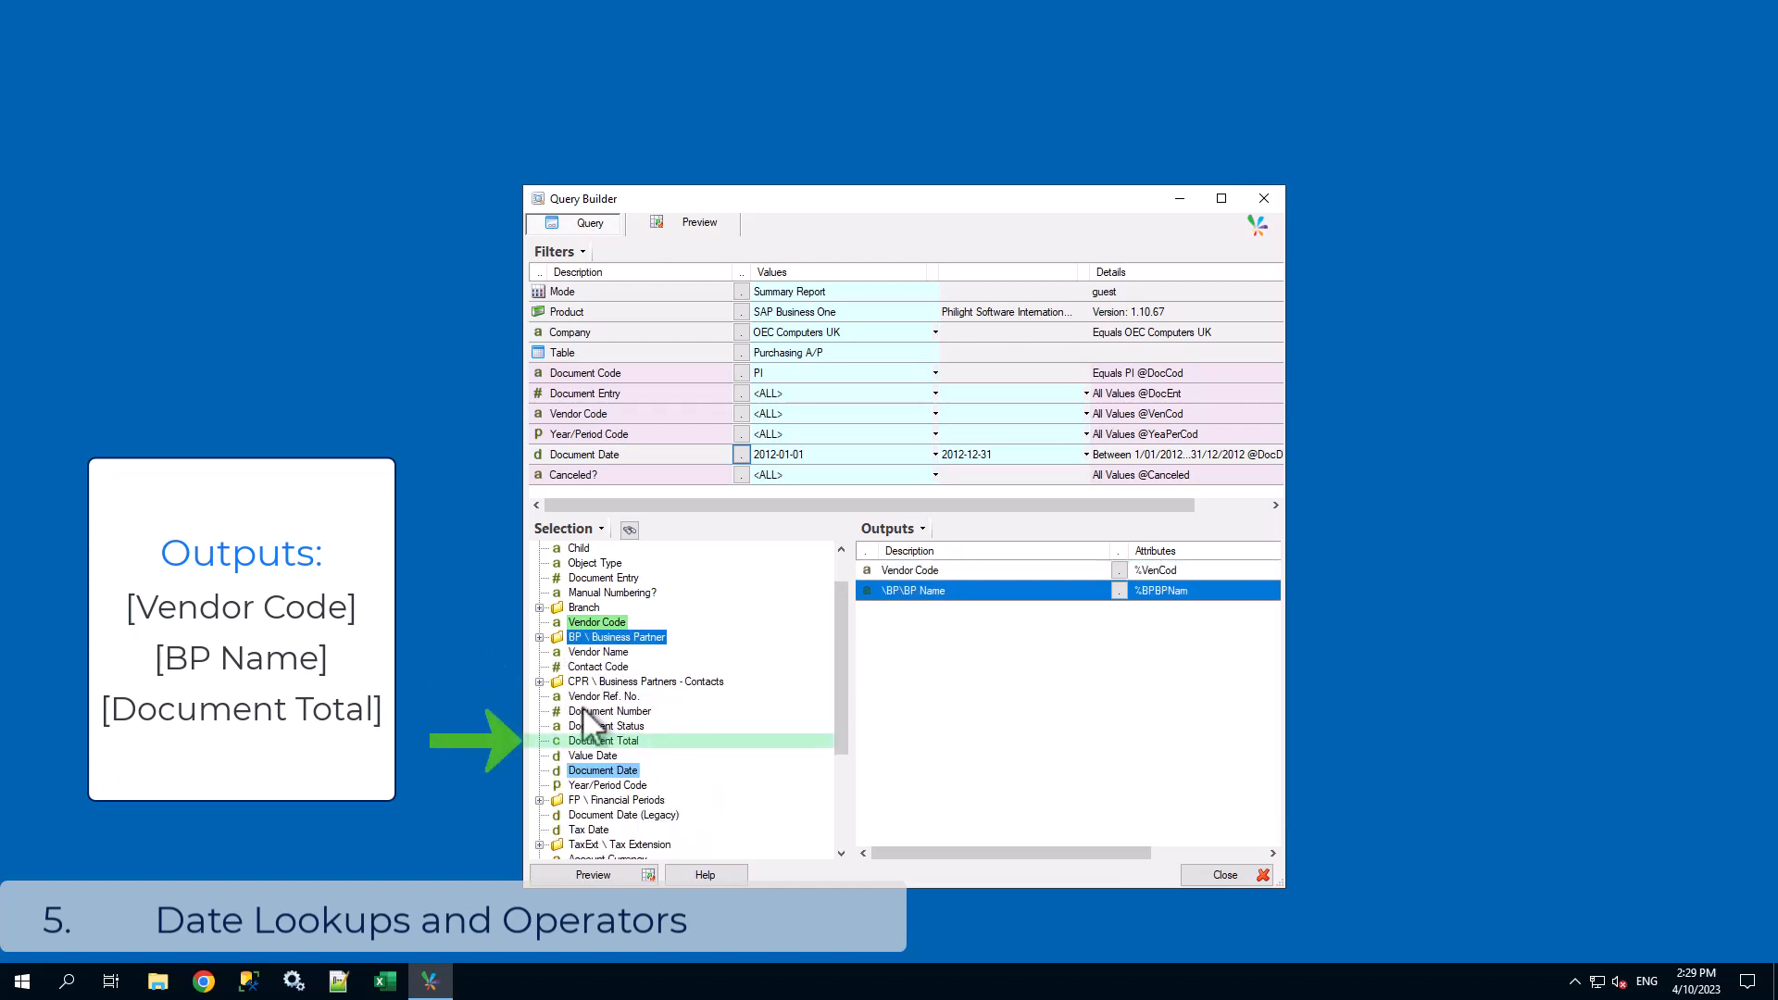
double_click(628, 741)
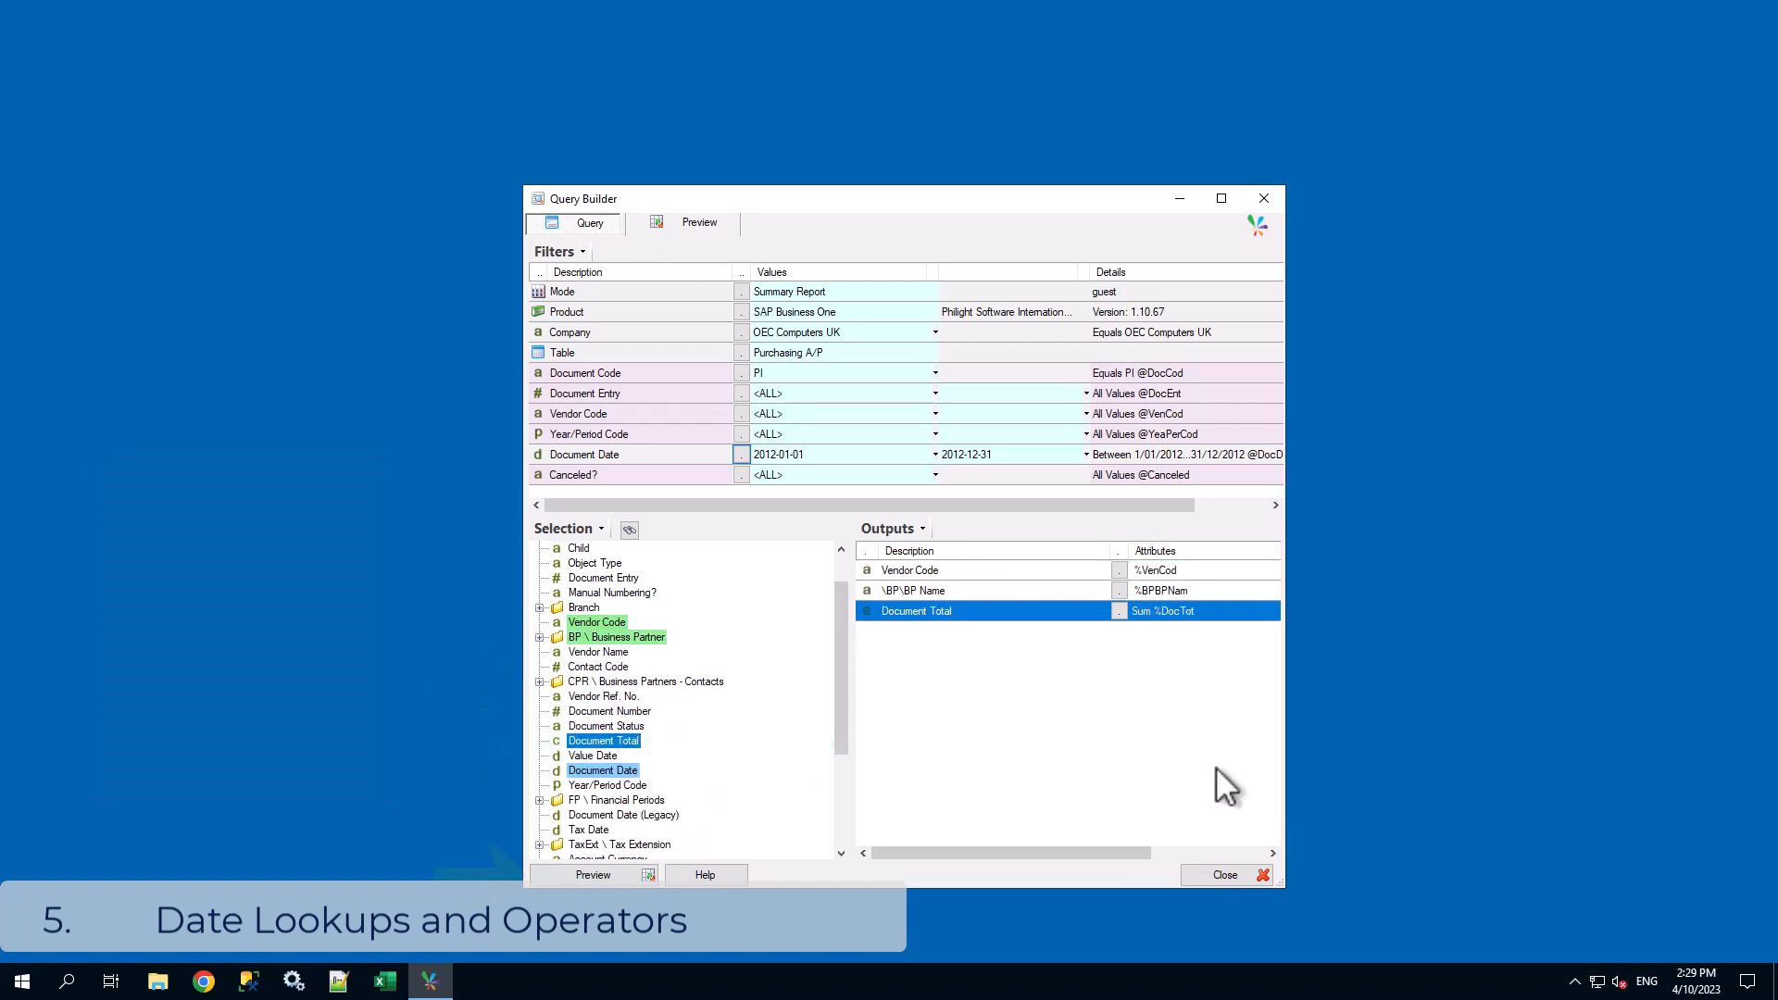
click(640, 882)
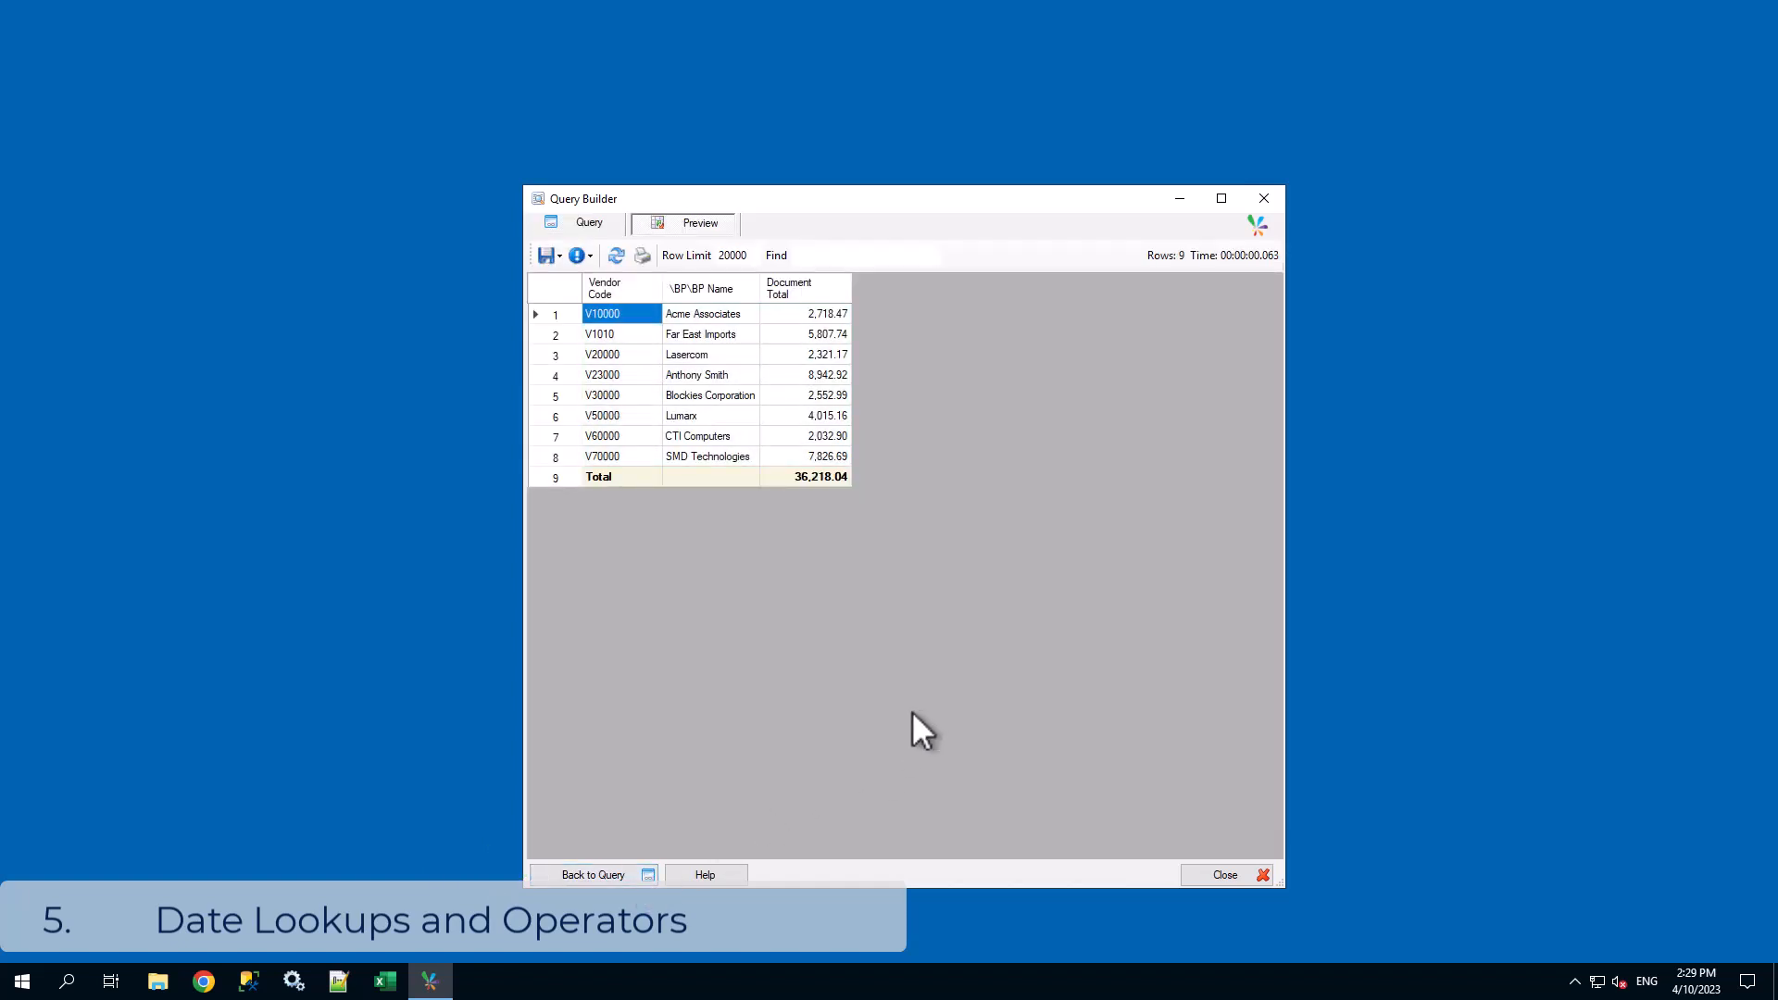
click(593, 874)
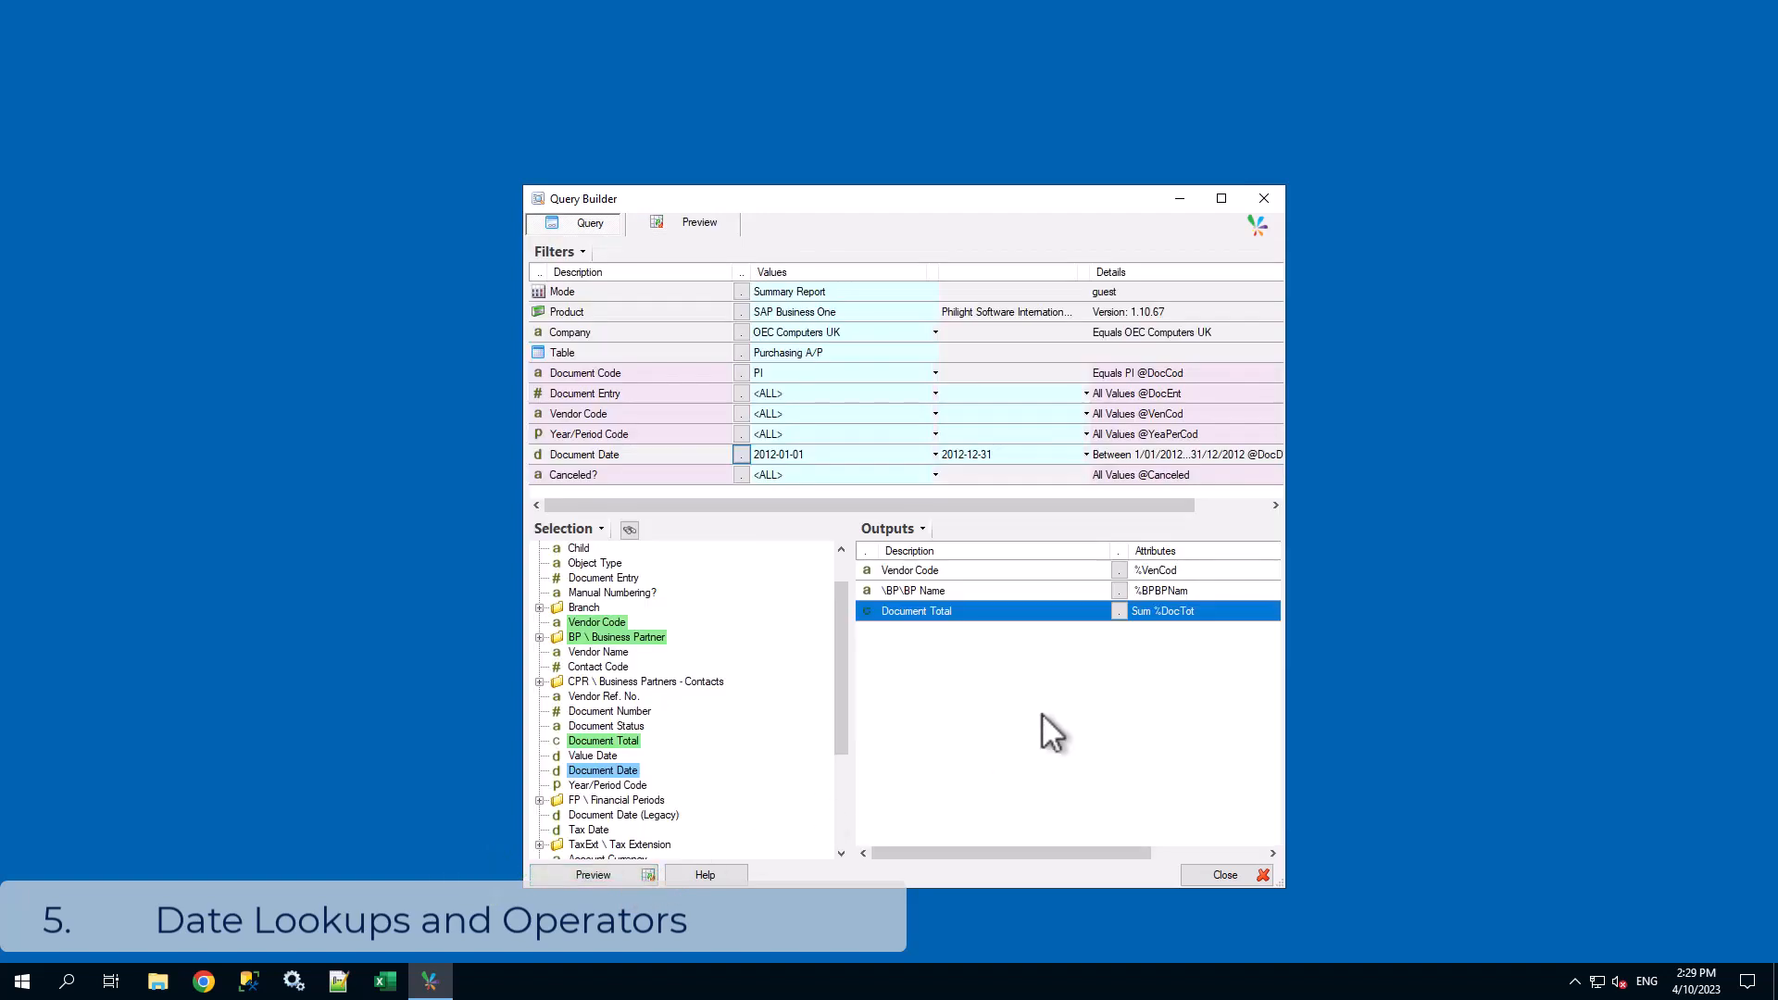
Examine the Document Date filter's attribute options, including the operator setting, and leave them without changes
right_click(793, 454)
click(841, 483)
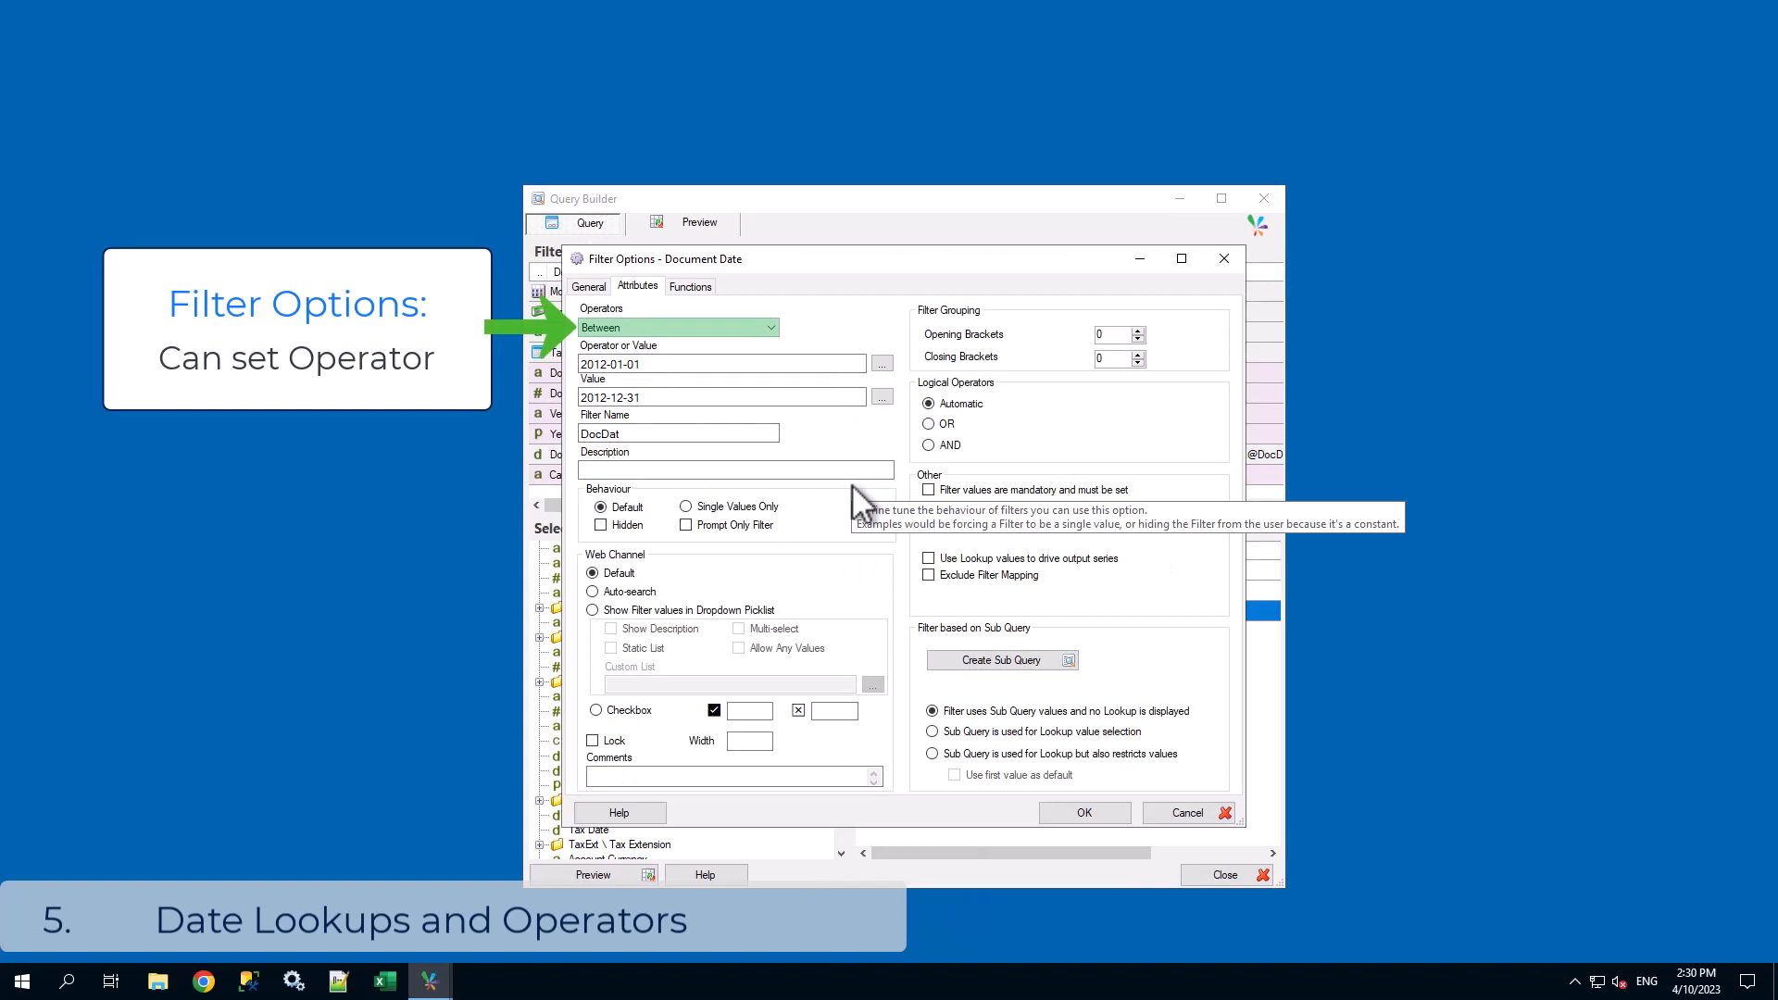
click(1187, 811)
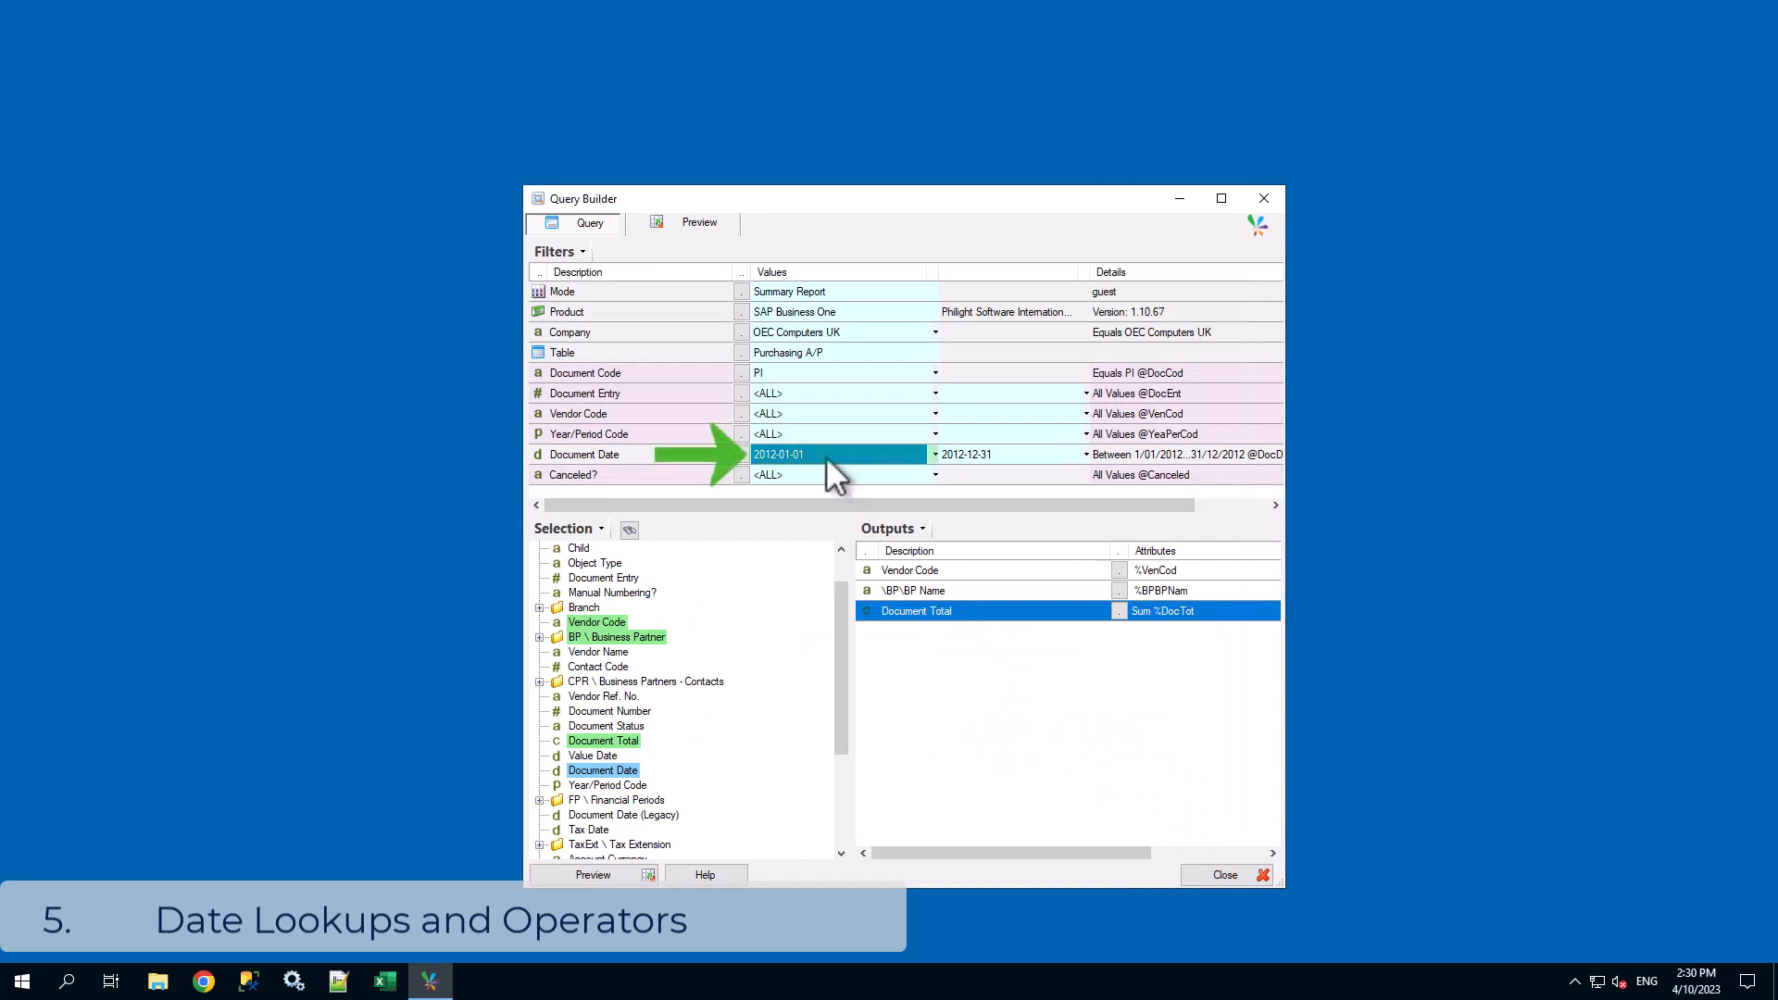
Set the Document Date filter to greater than (>) 2012-12-31 and preview the query before returning to it
text(>)
key(Return)
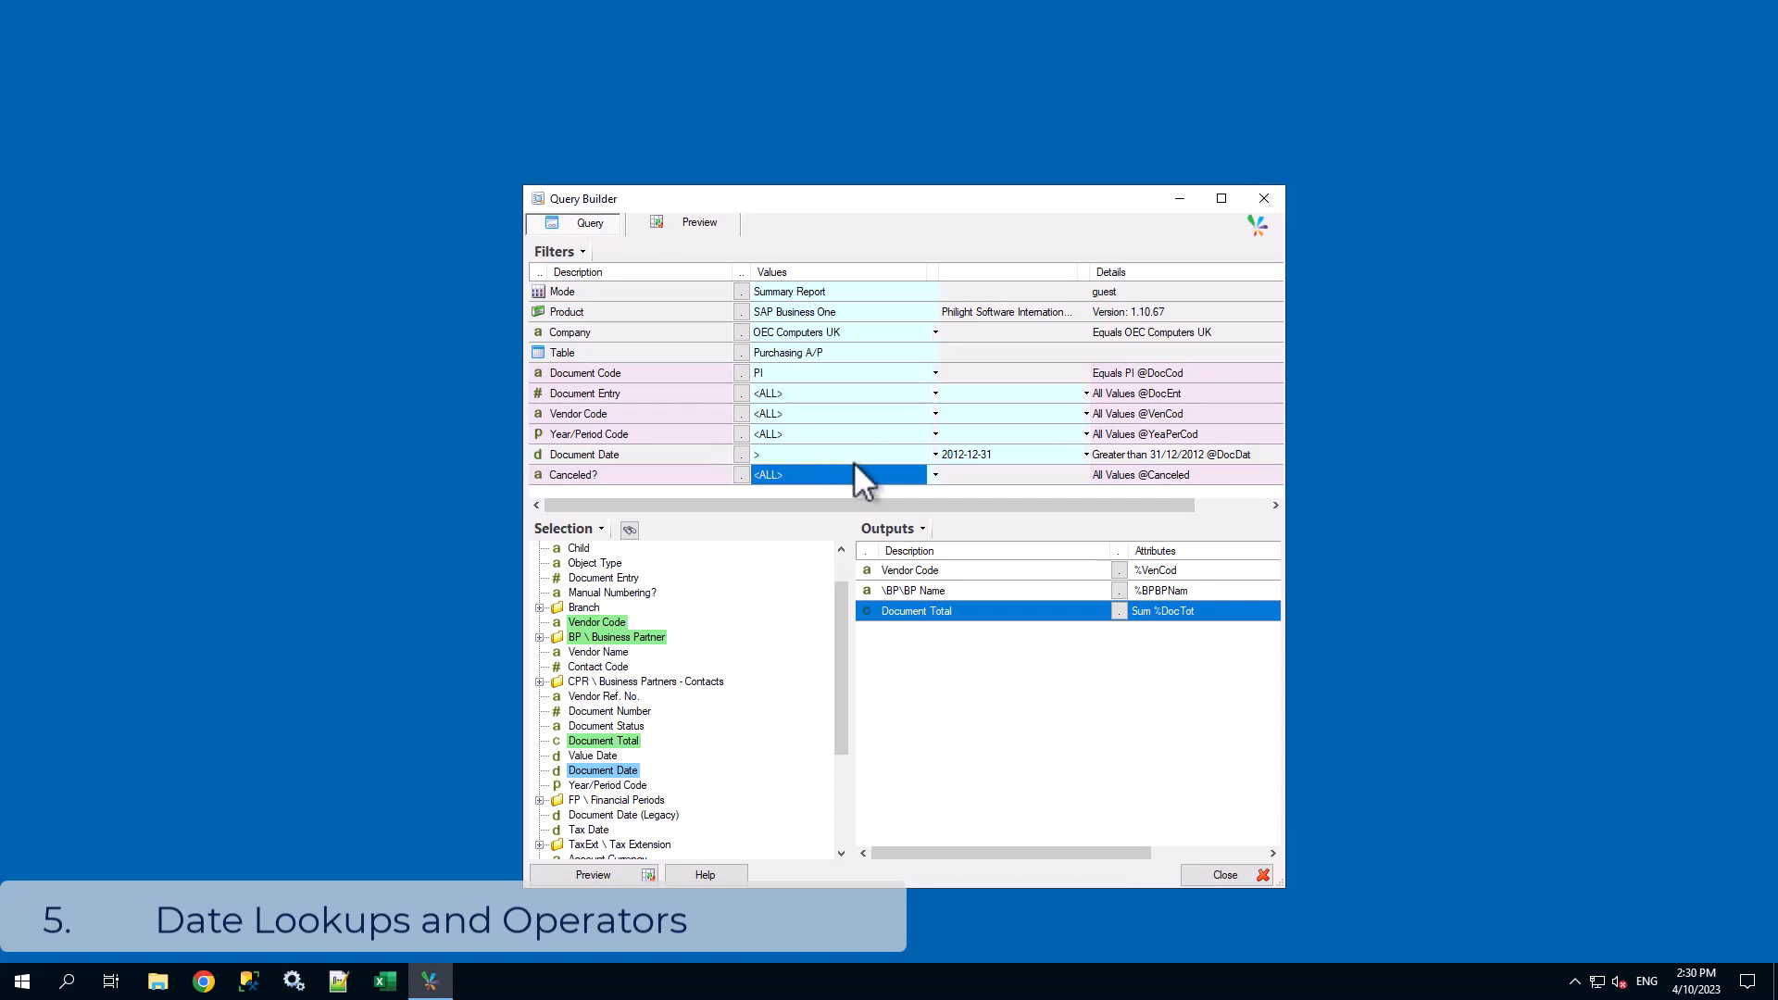
click(641, 871)
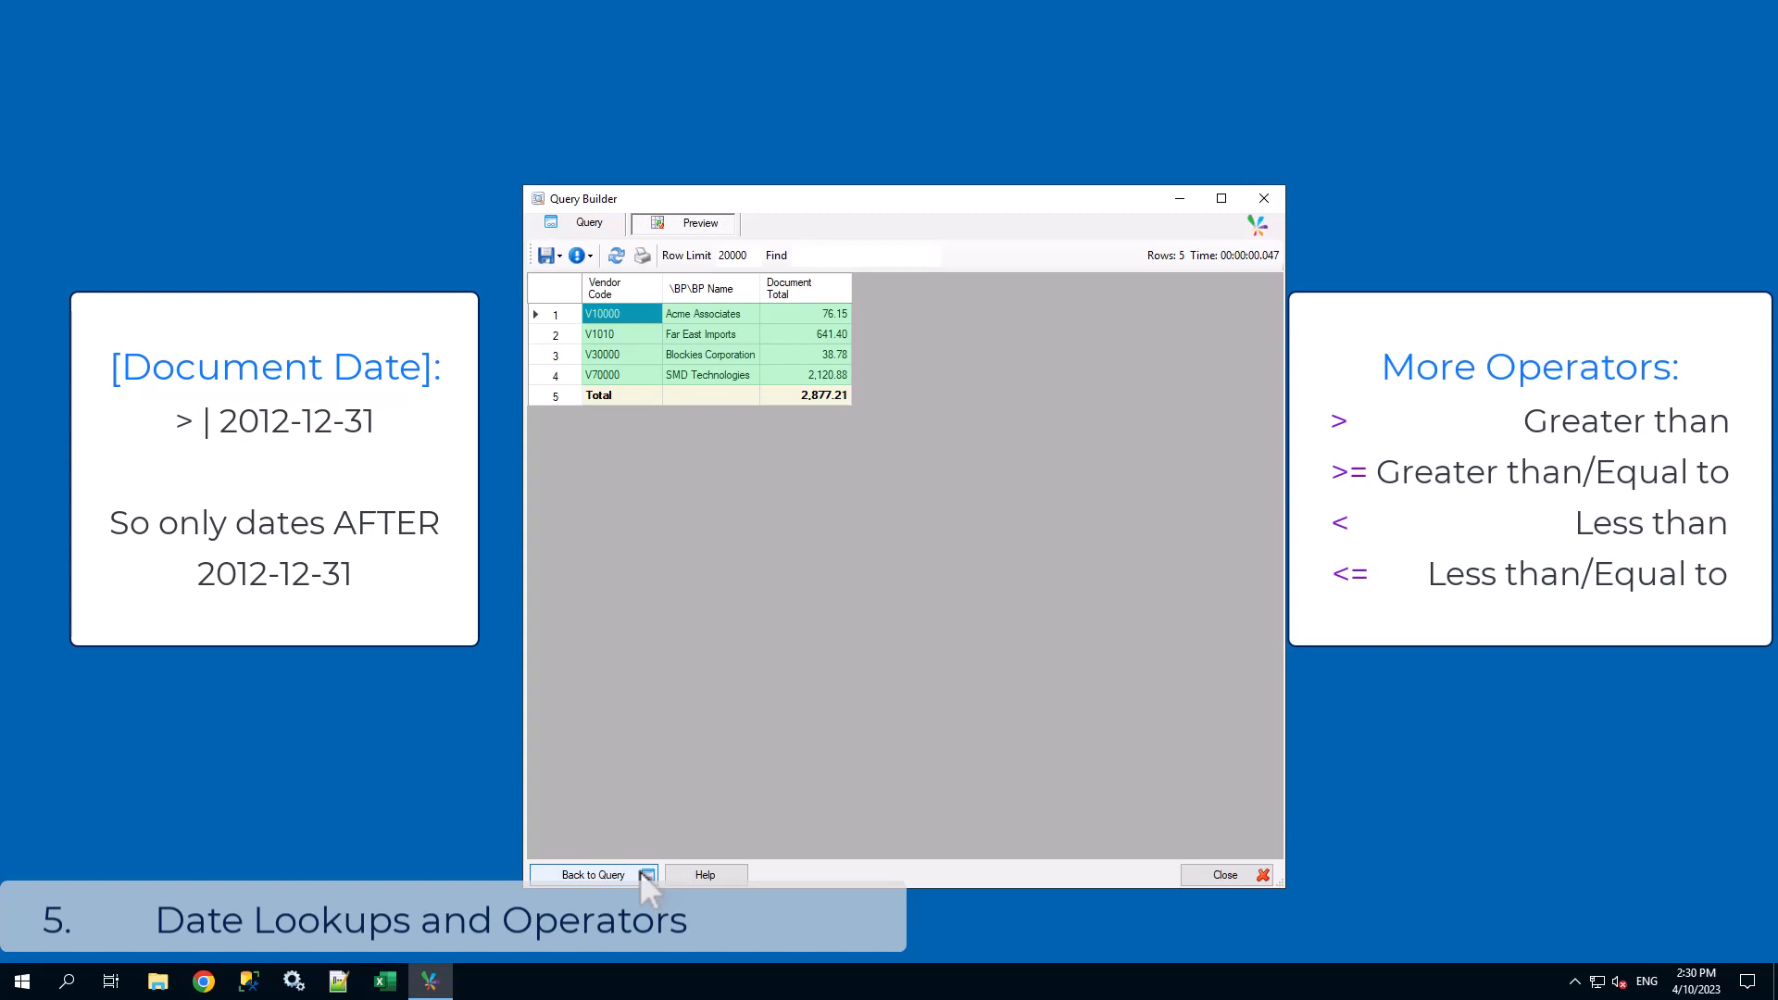
click(641, 872)
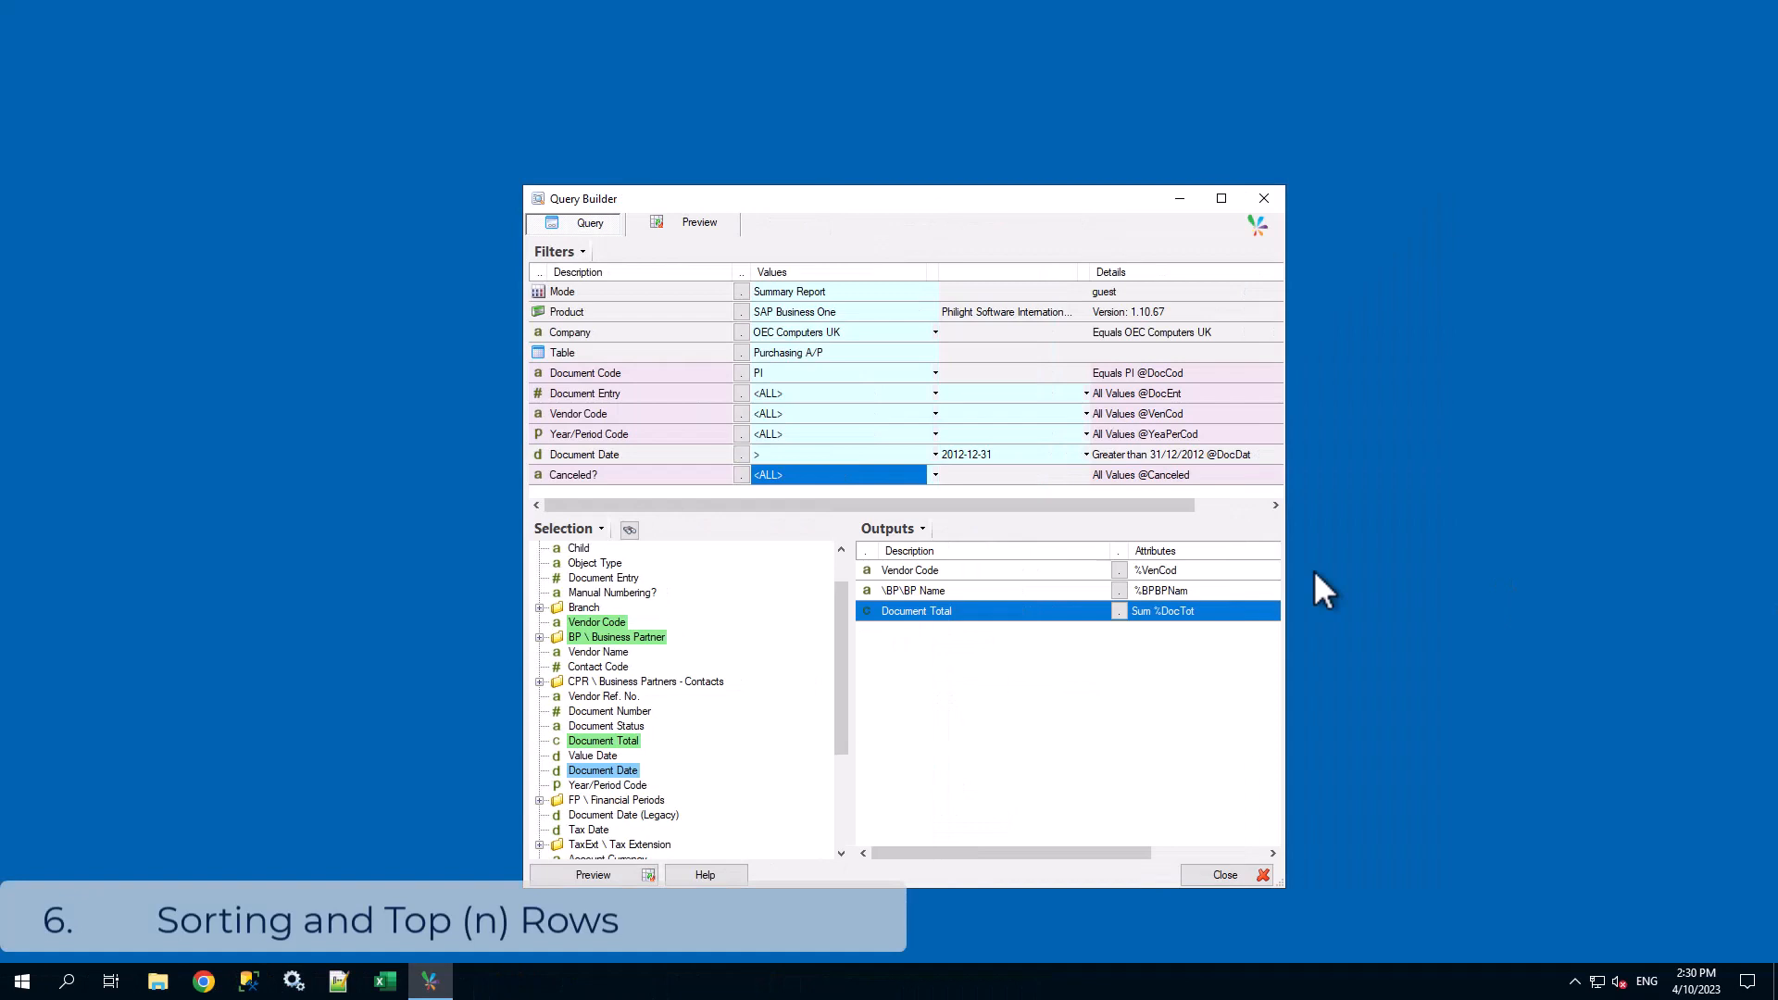
Set the Document Date filter's start value to 2012-01-01
click(901, 456)
text(2012)
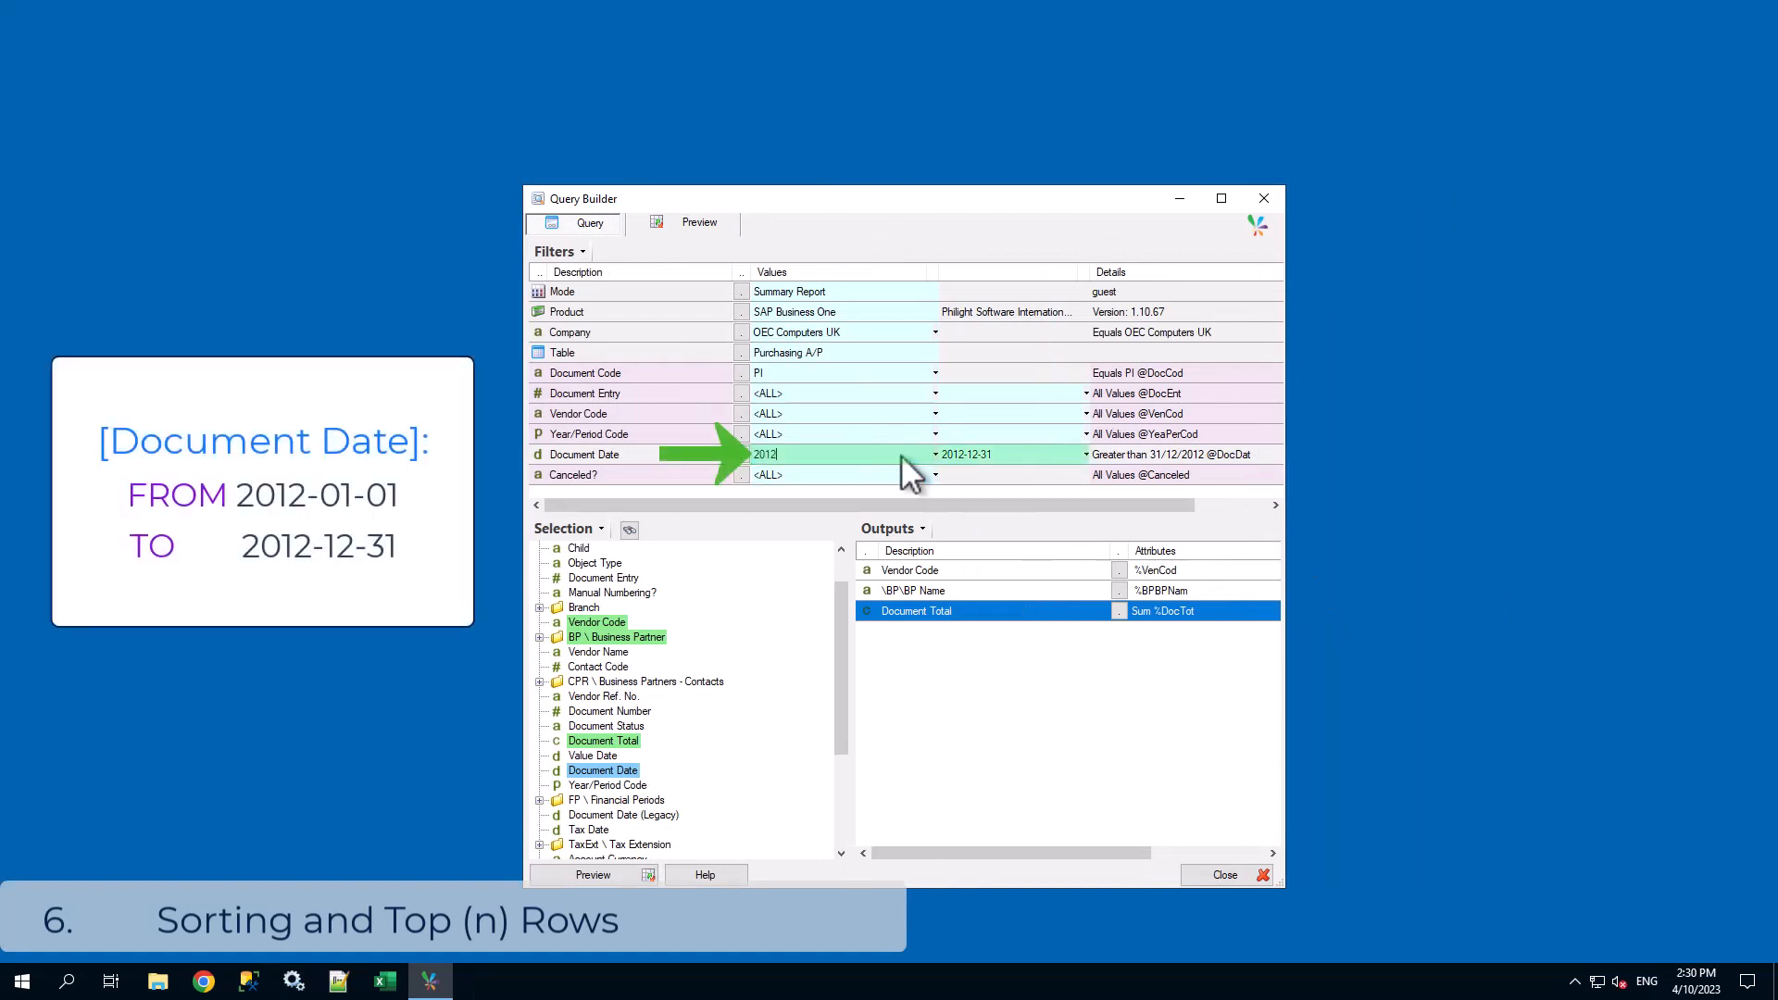
text(-01-01)
key(Return)
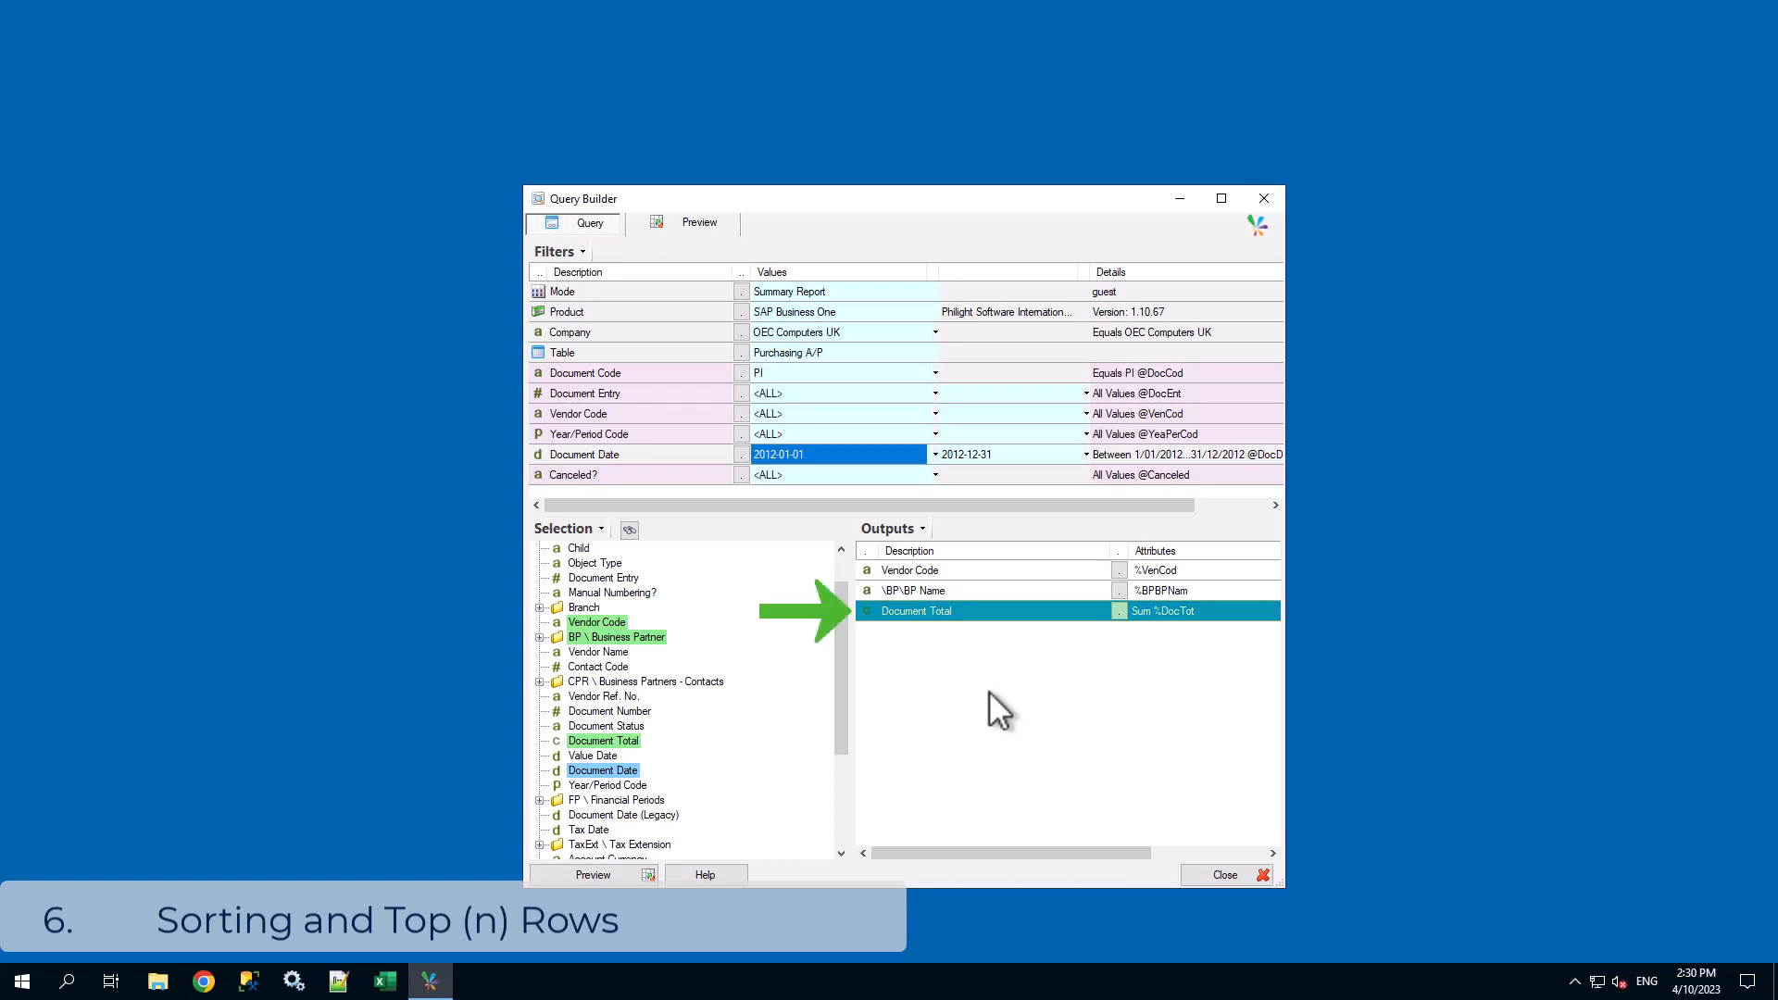
Sort the query by the Document Total output in descending order
right_click(978, 612)
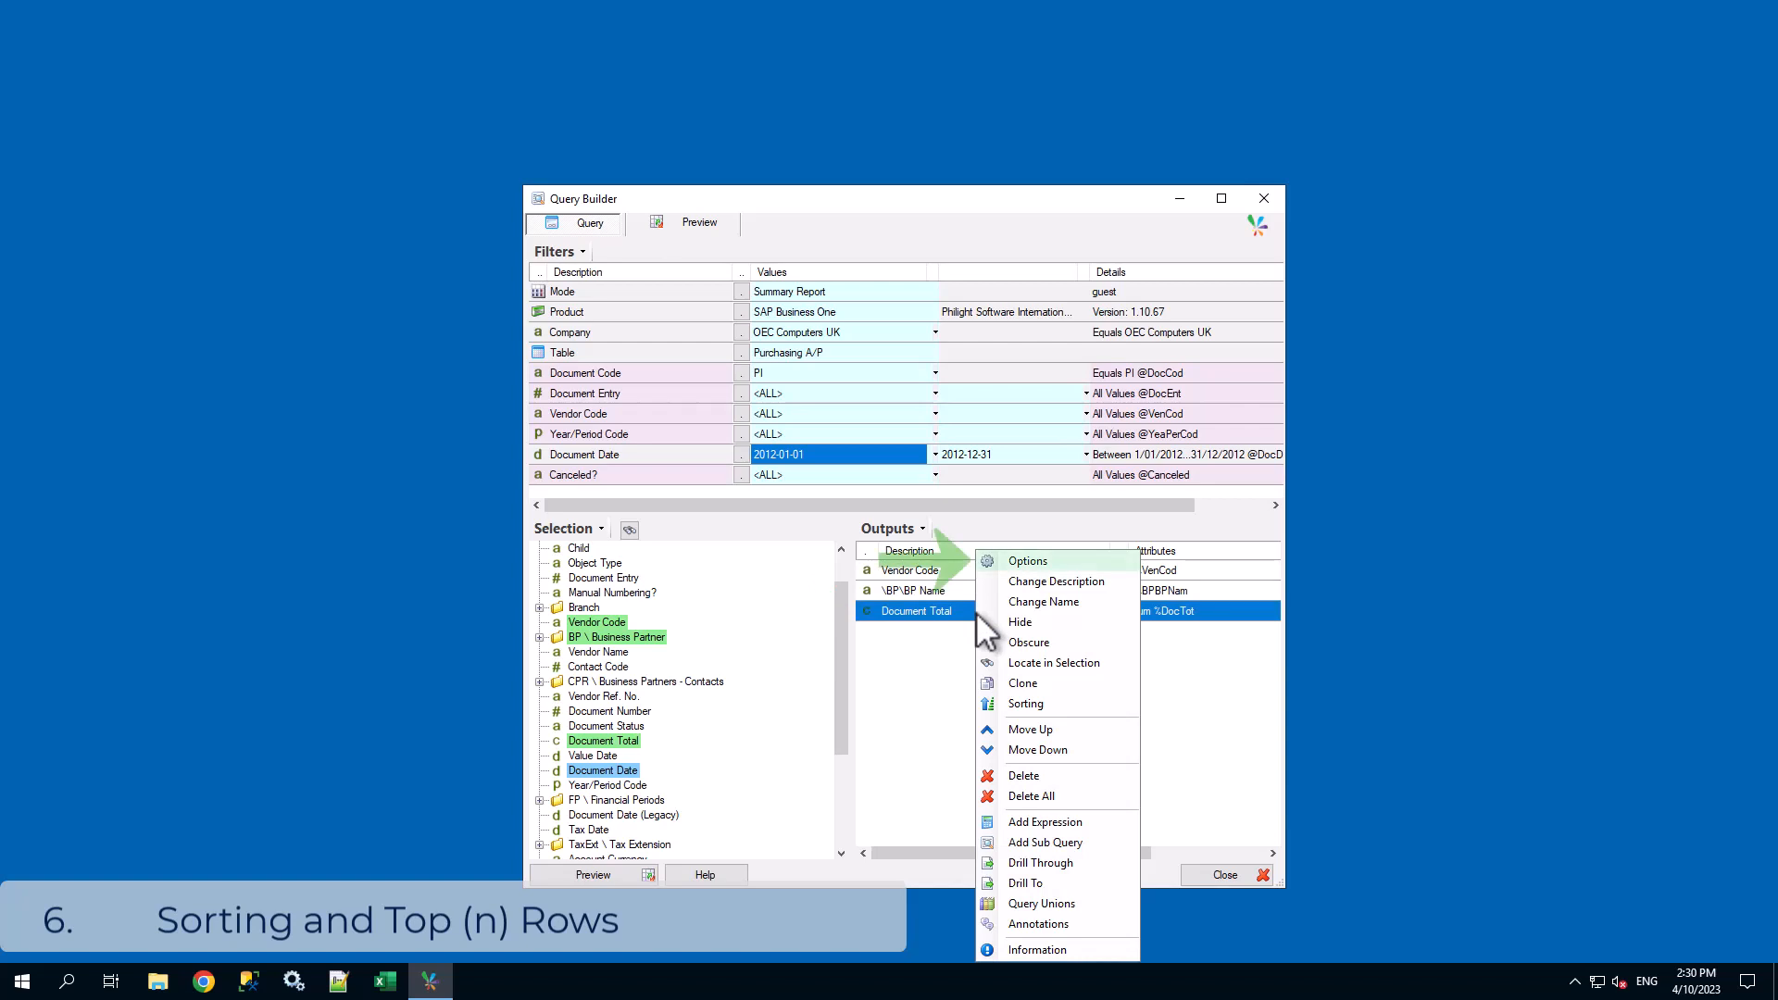
click(1033, 562)
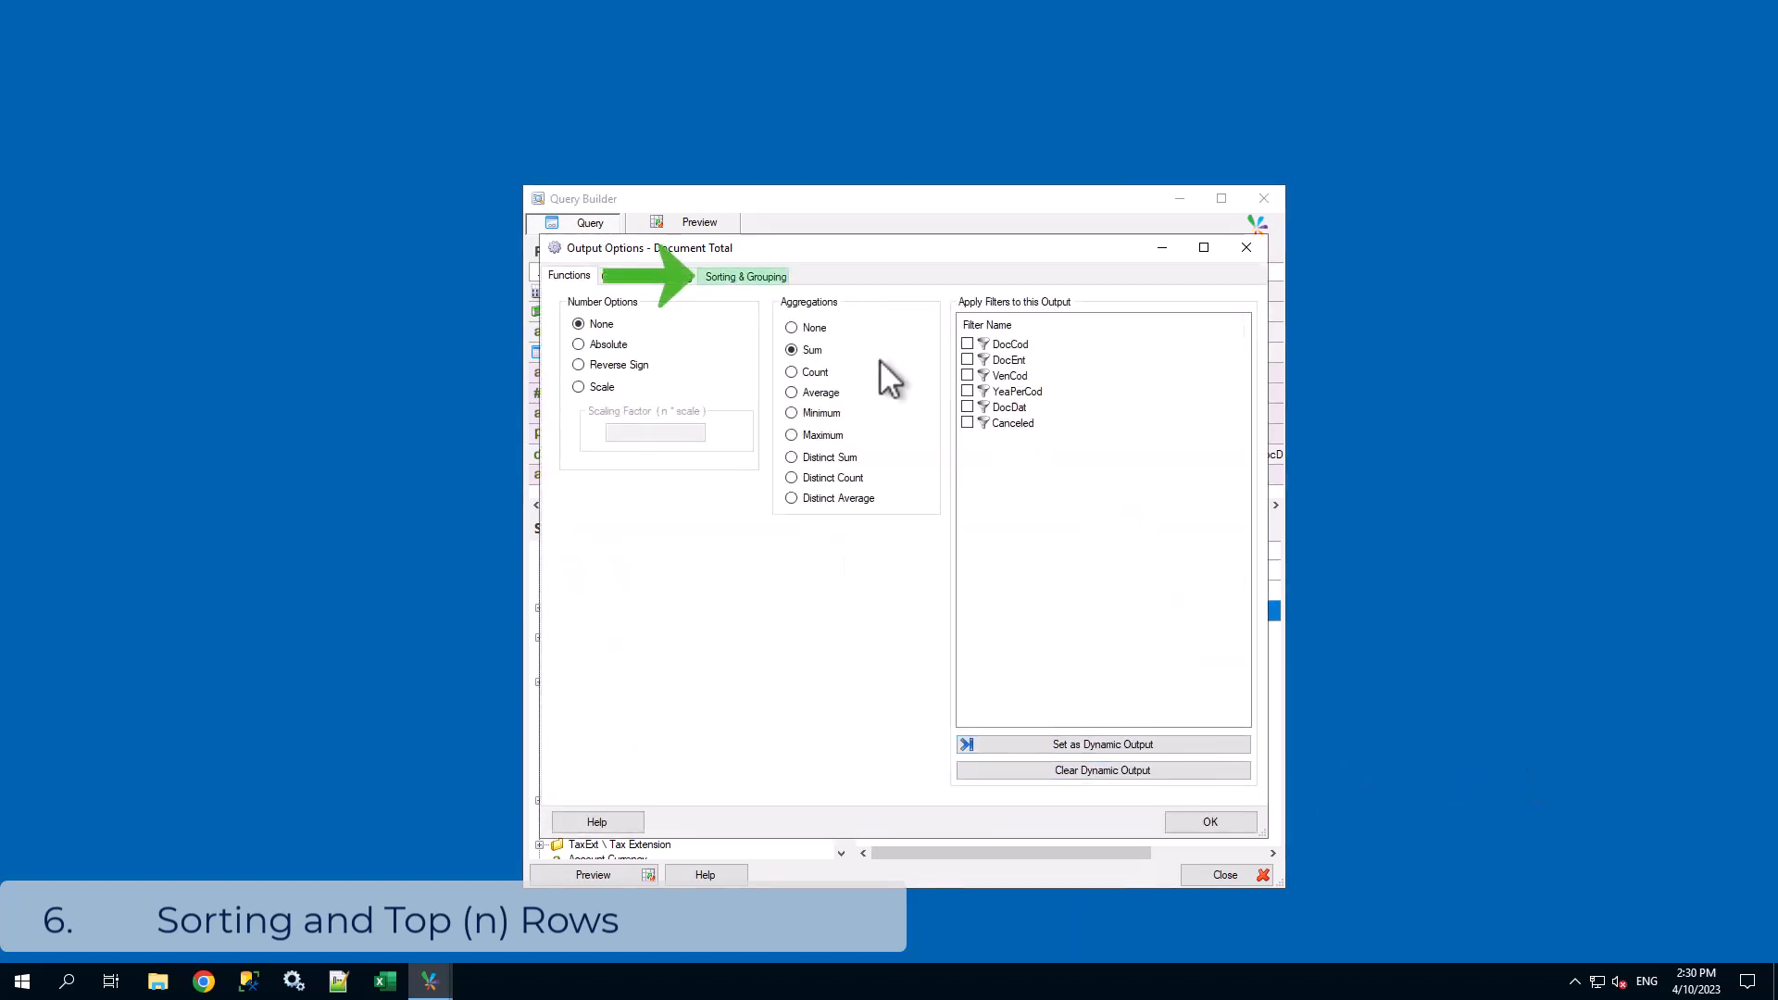
click(765, 277)
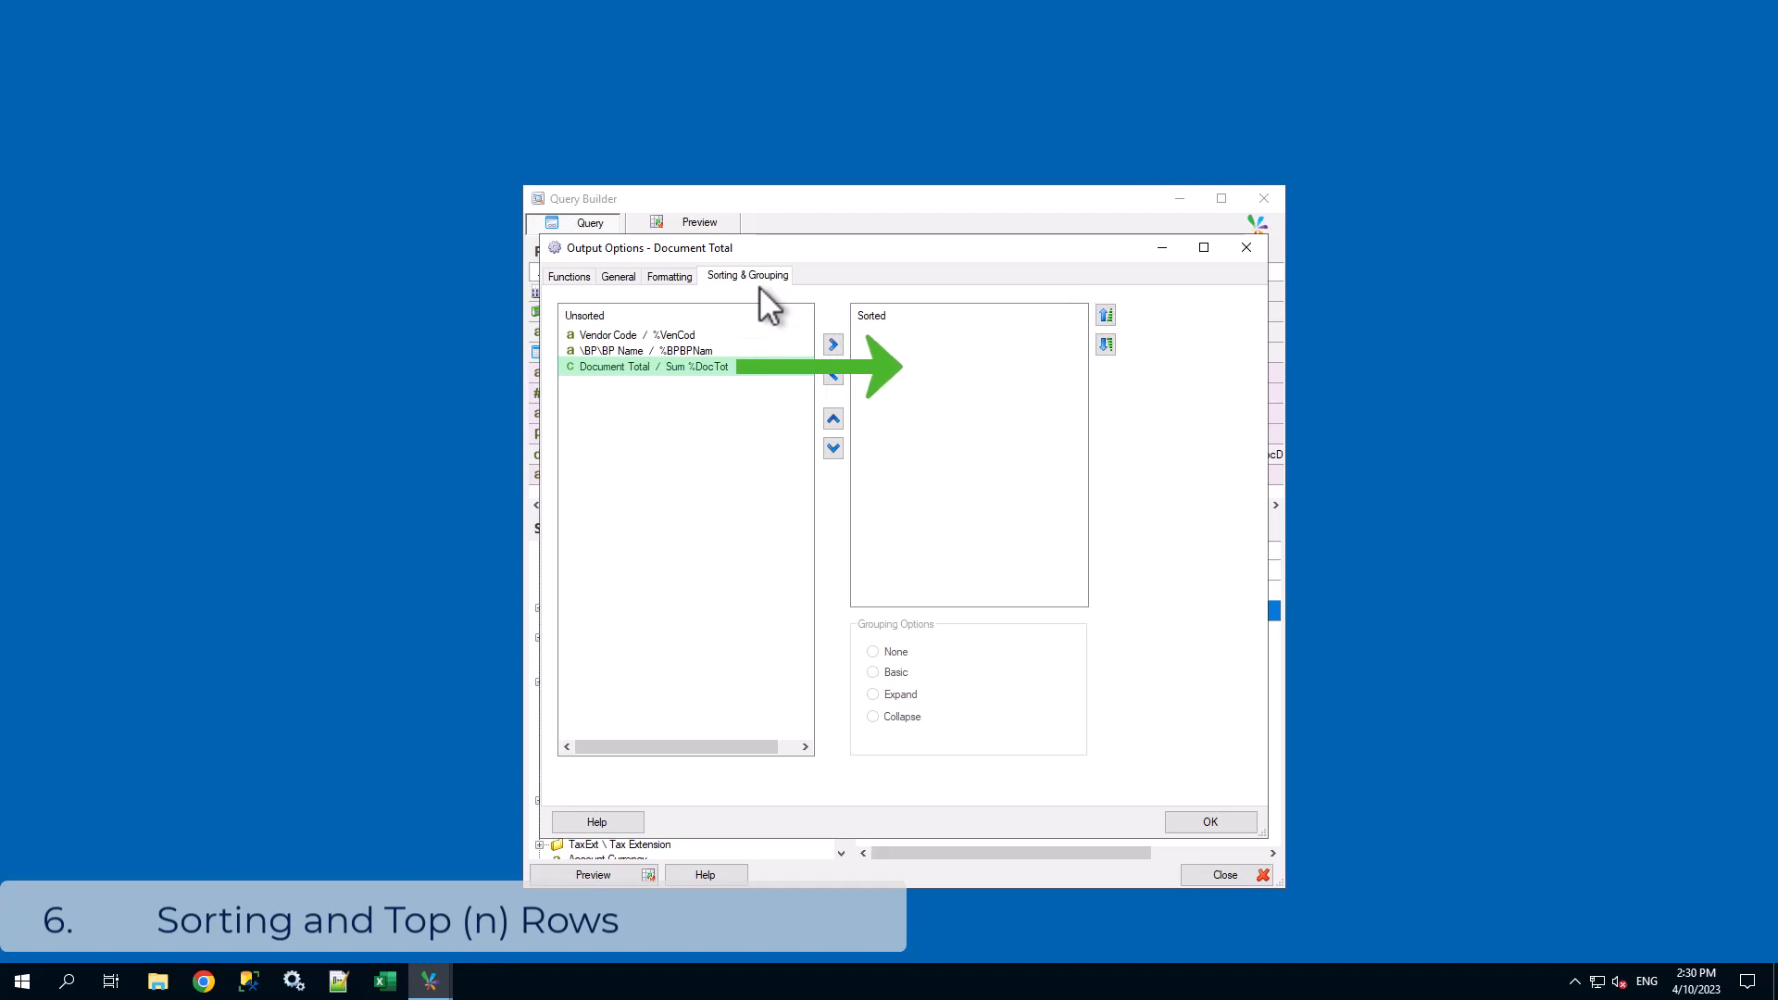
click(709, 364)
click(834, 345)
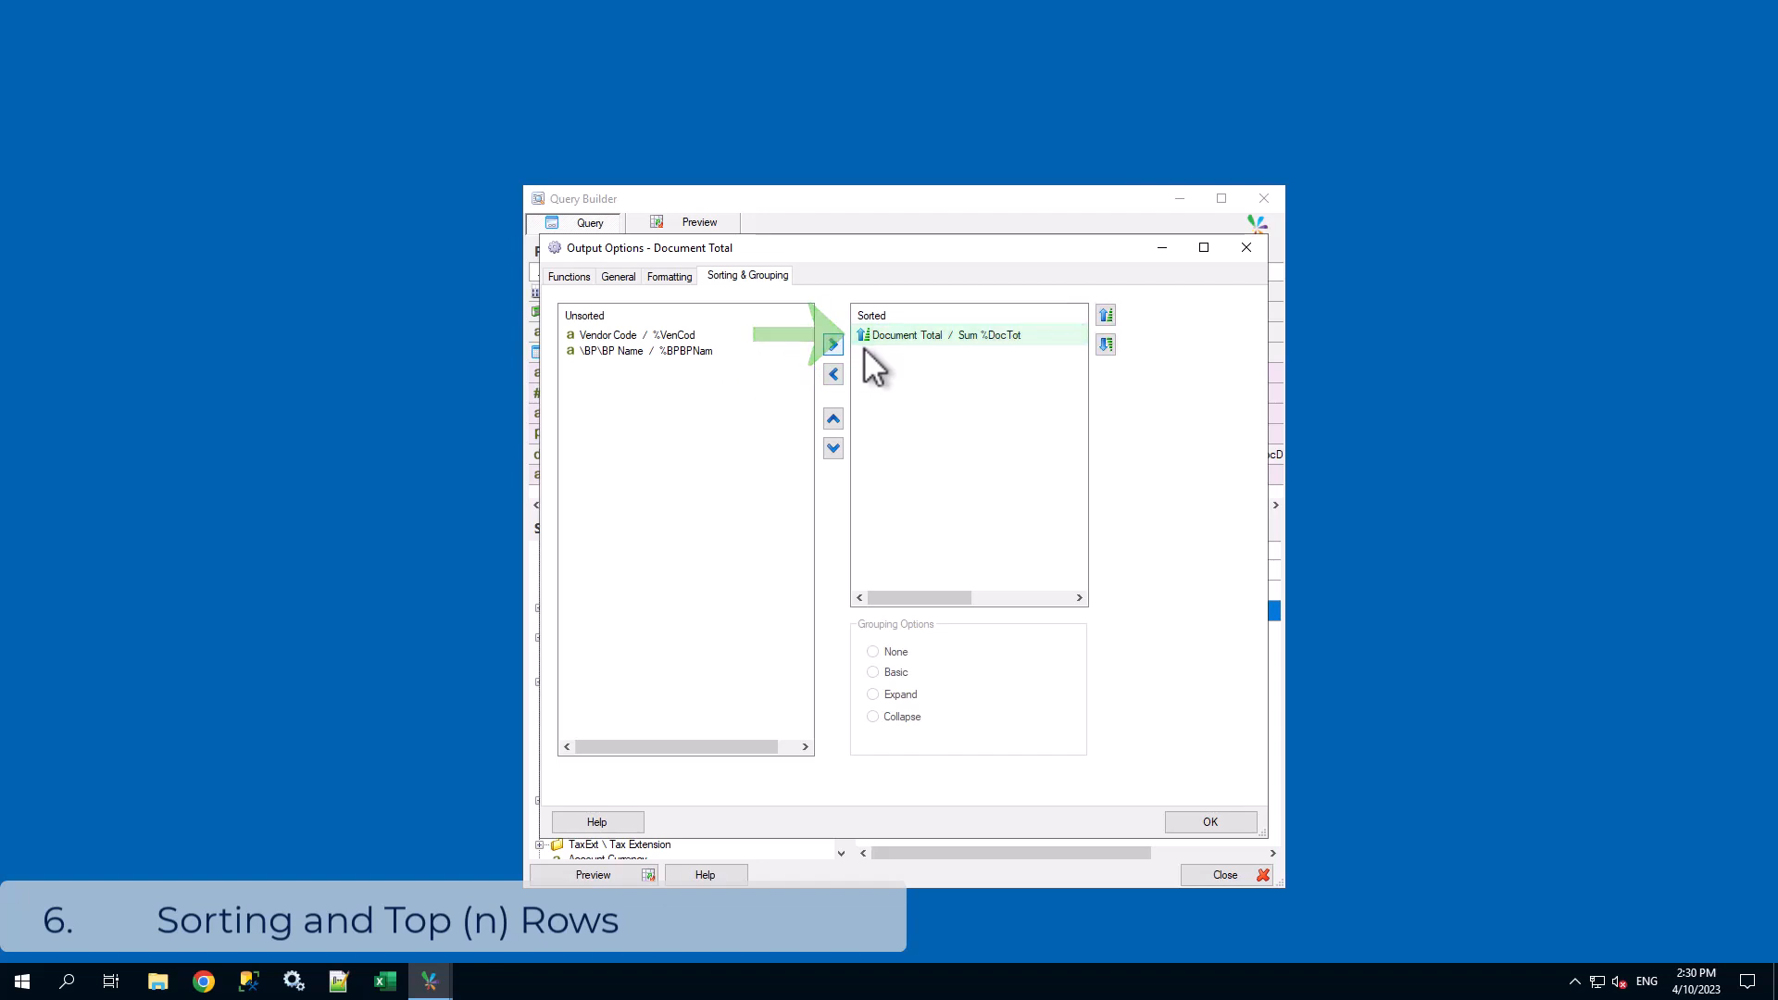
click(959, 334)
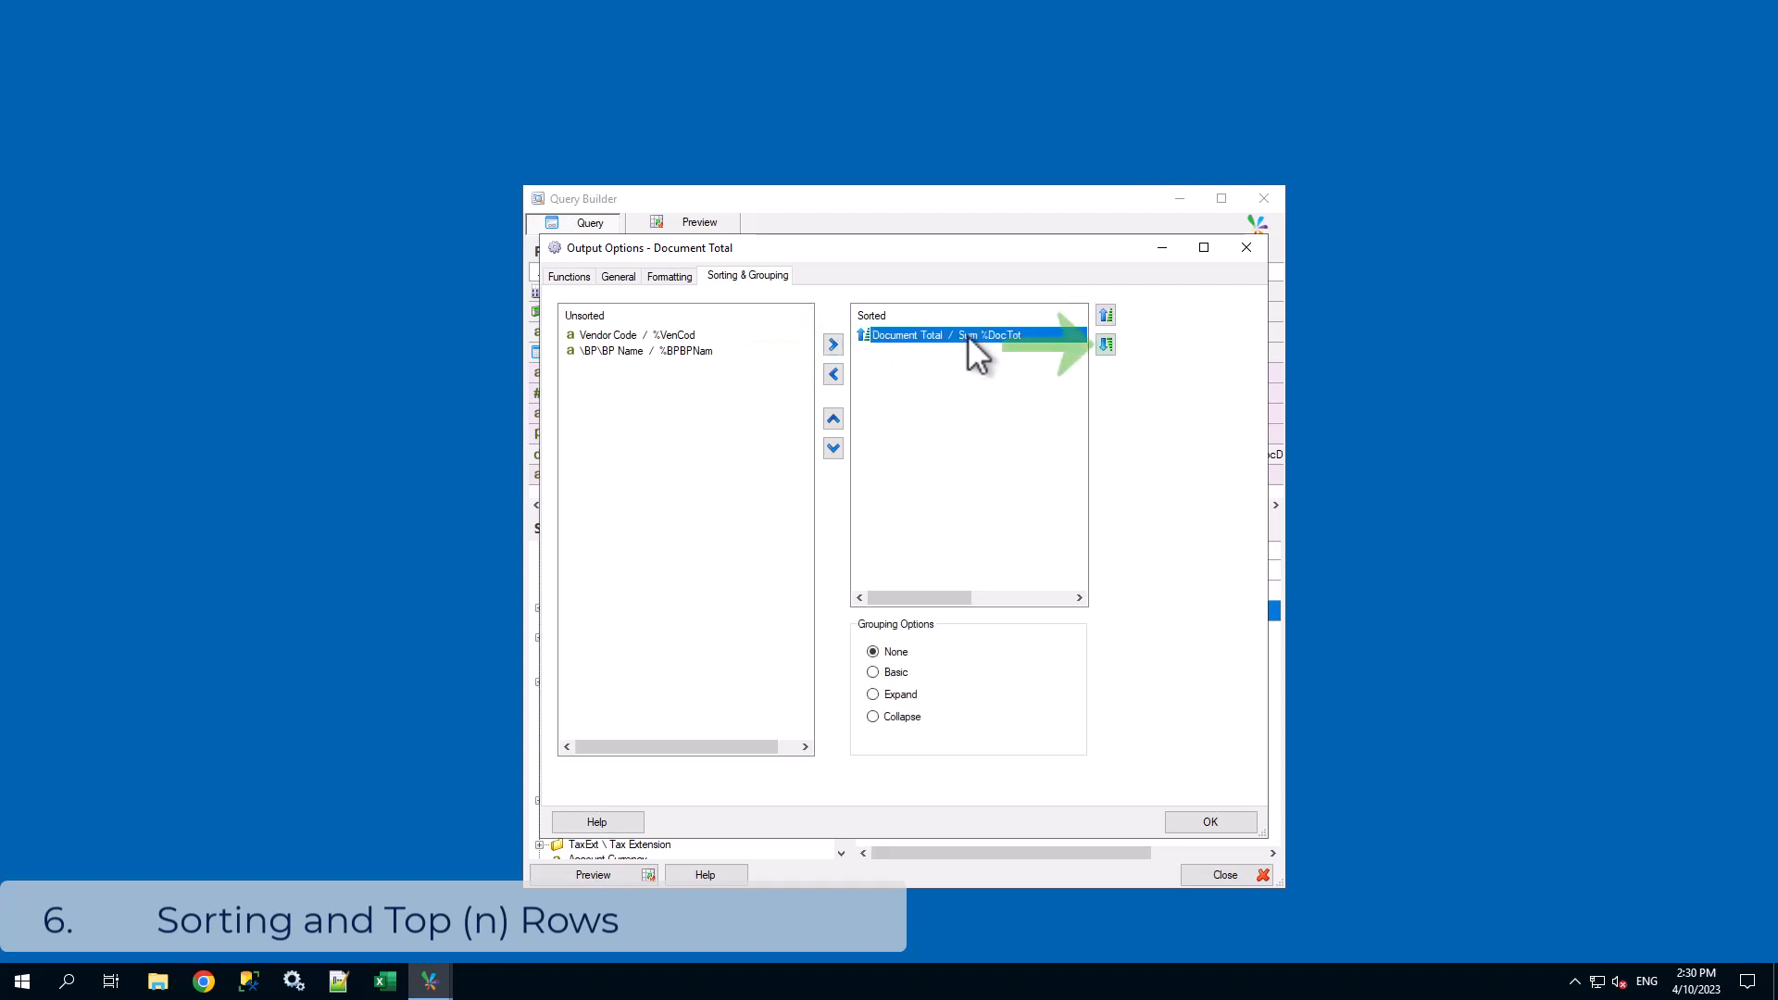
click(1111, 347)
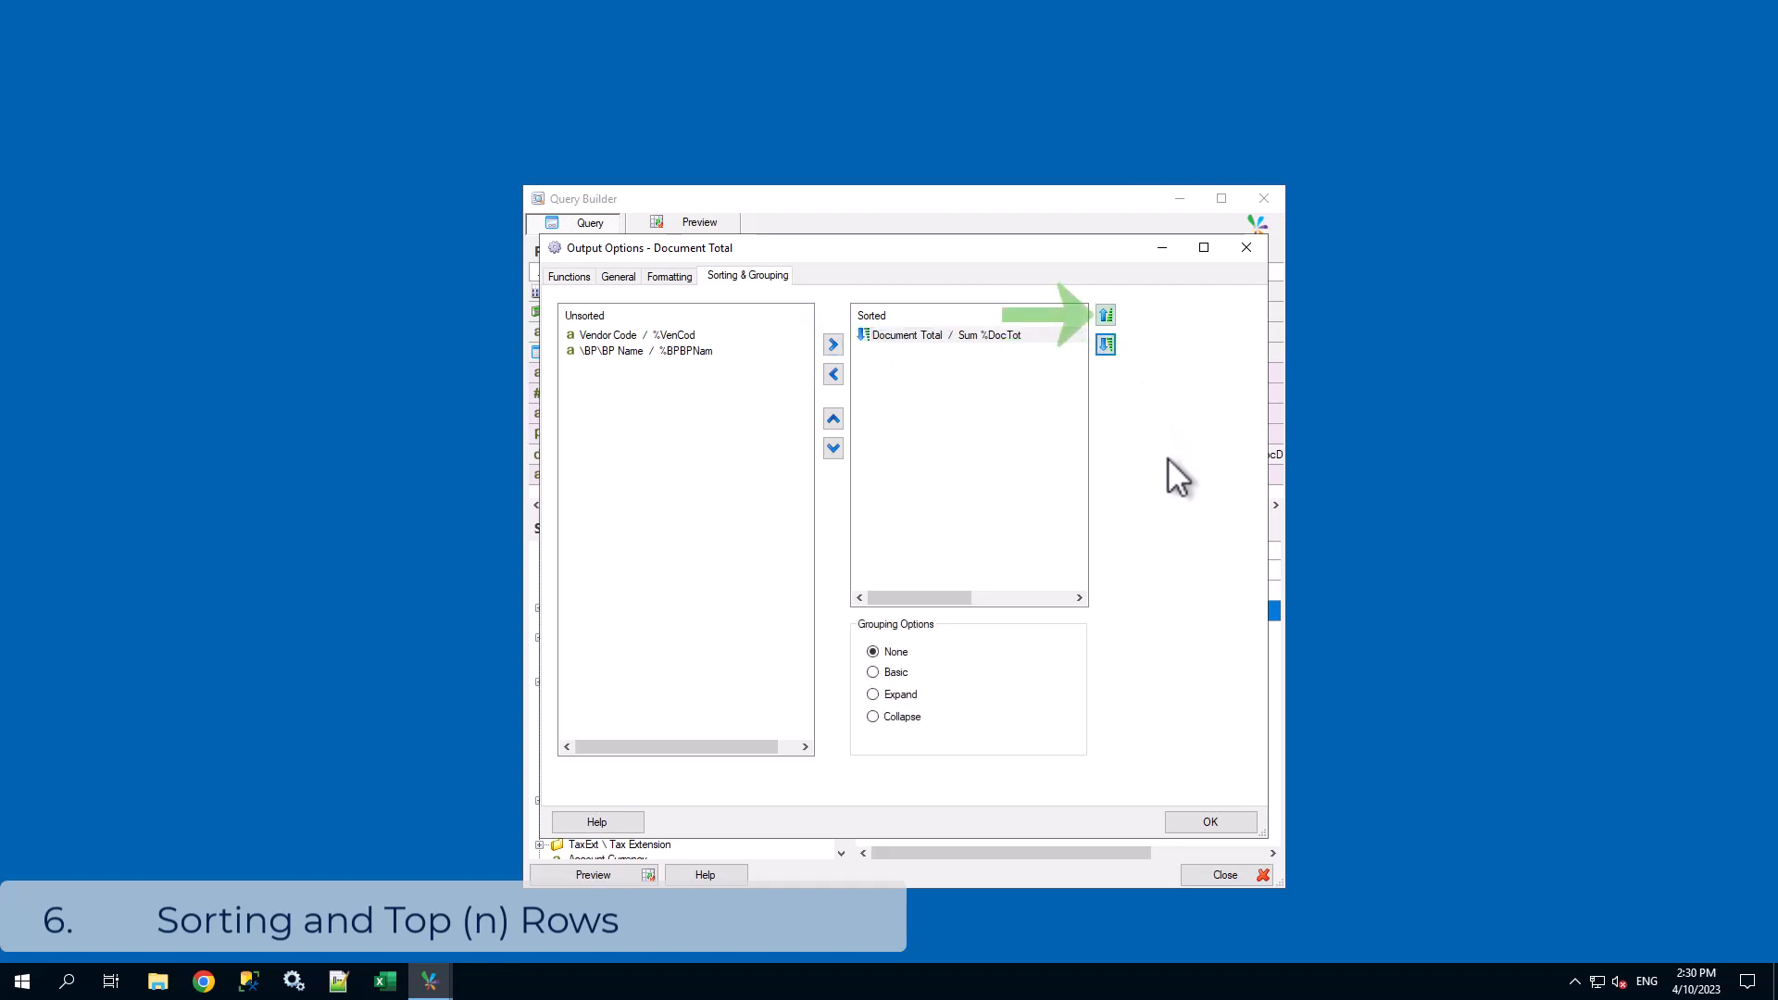
click(1197, 824)
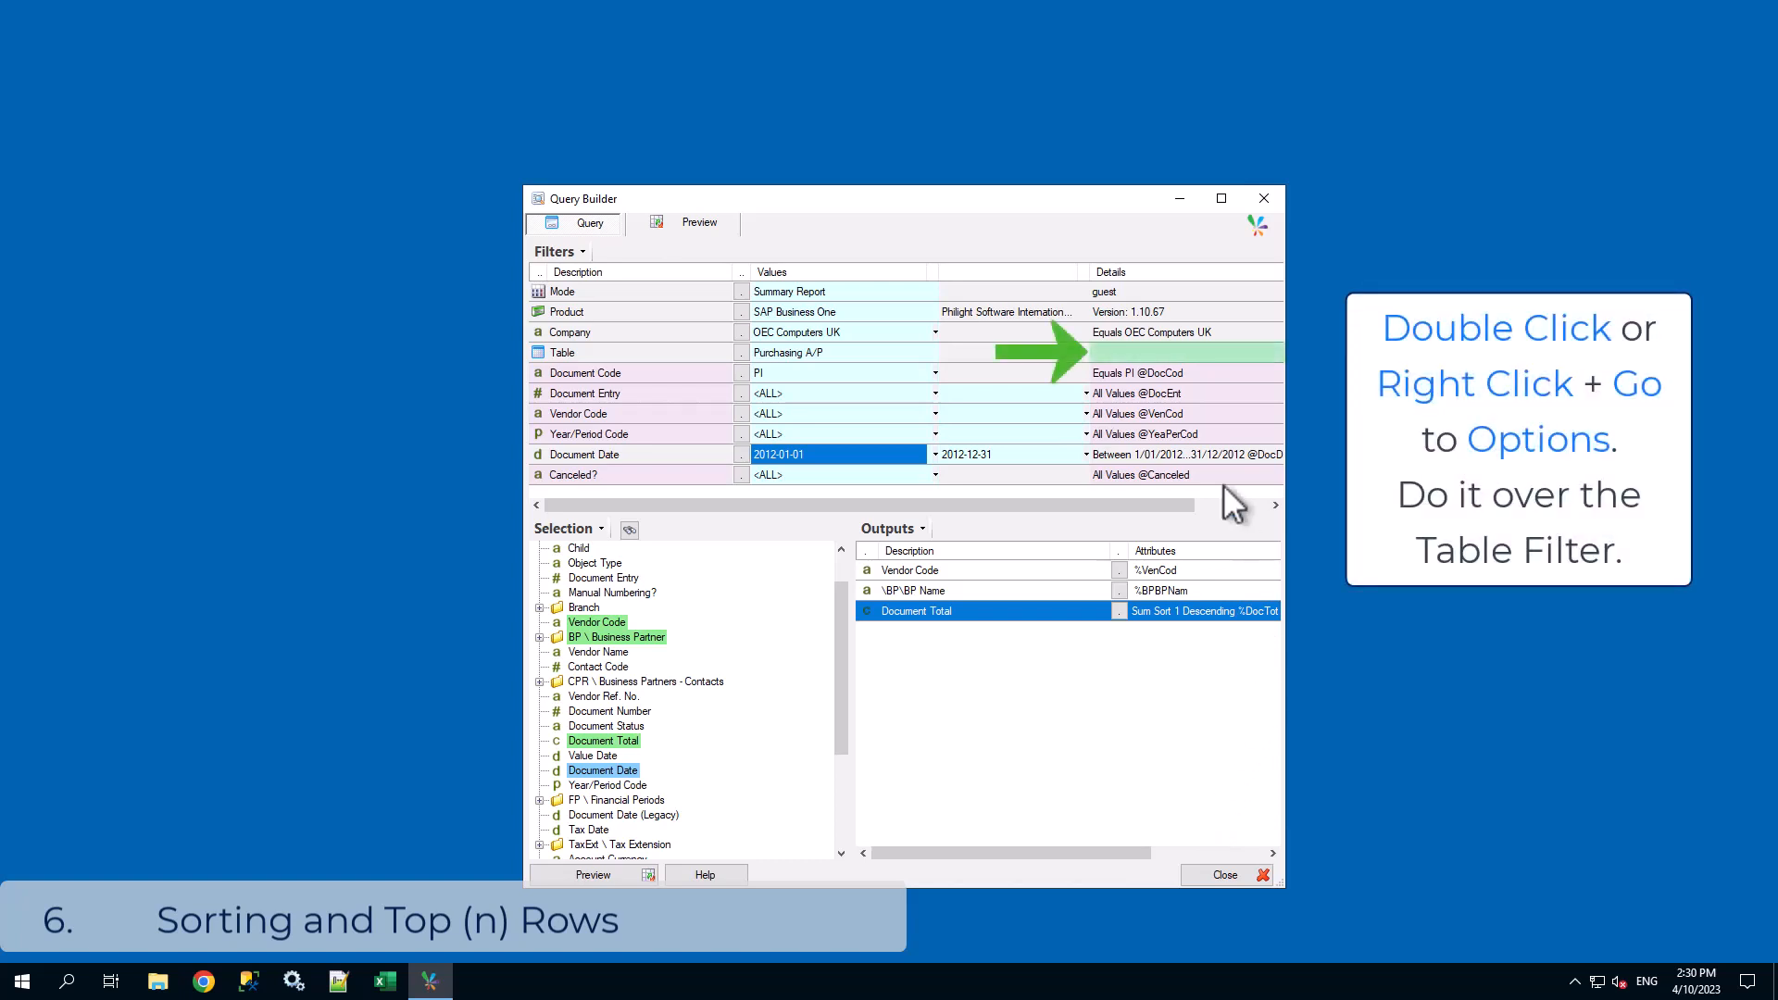
Limit the Table filter to the Top (n) Rows with a value of 5, and preview the query
double_click(1202, 354)
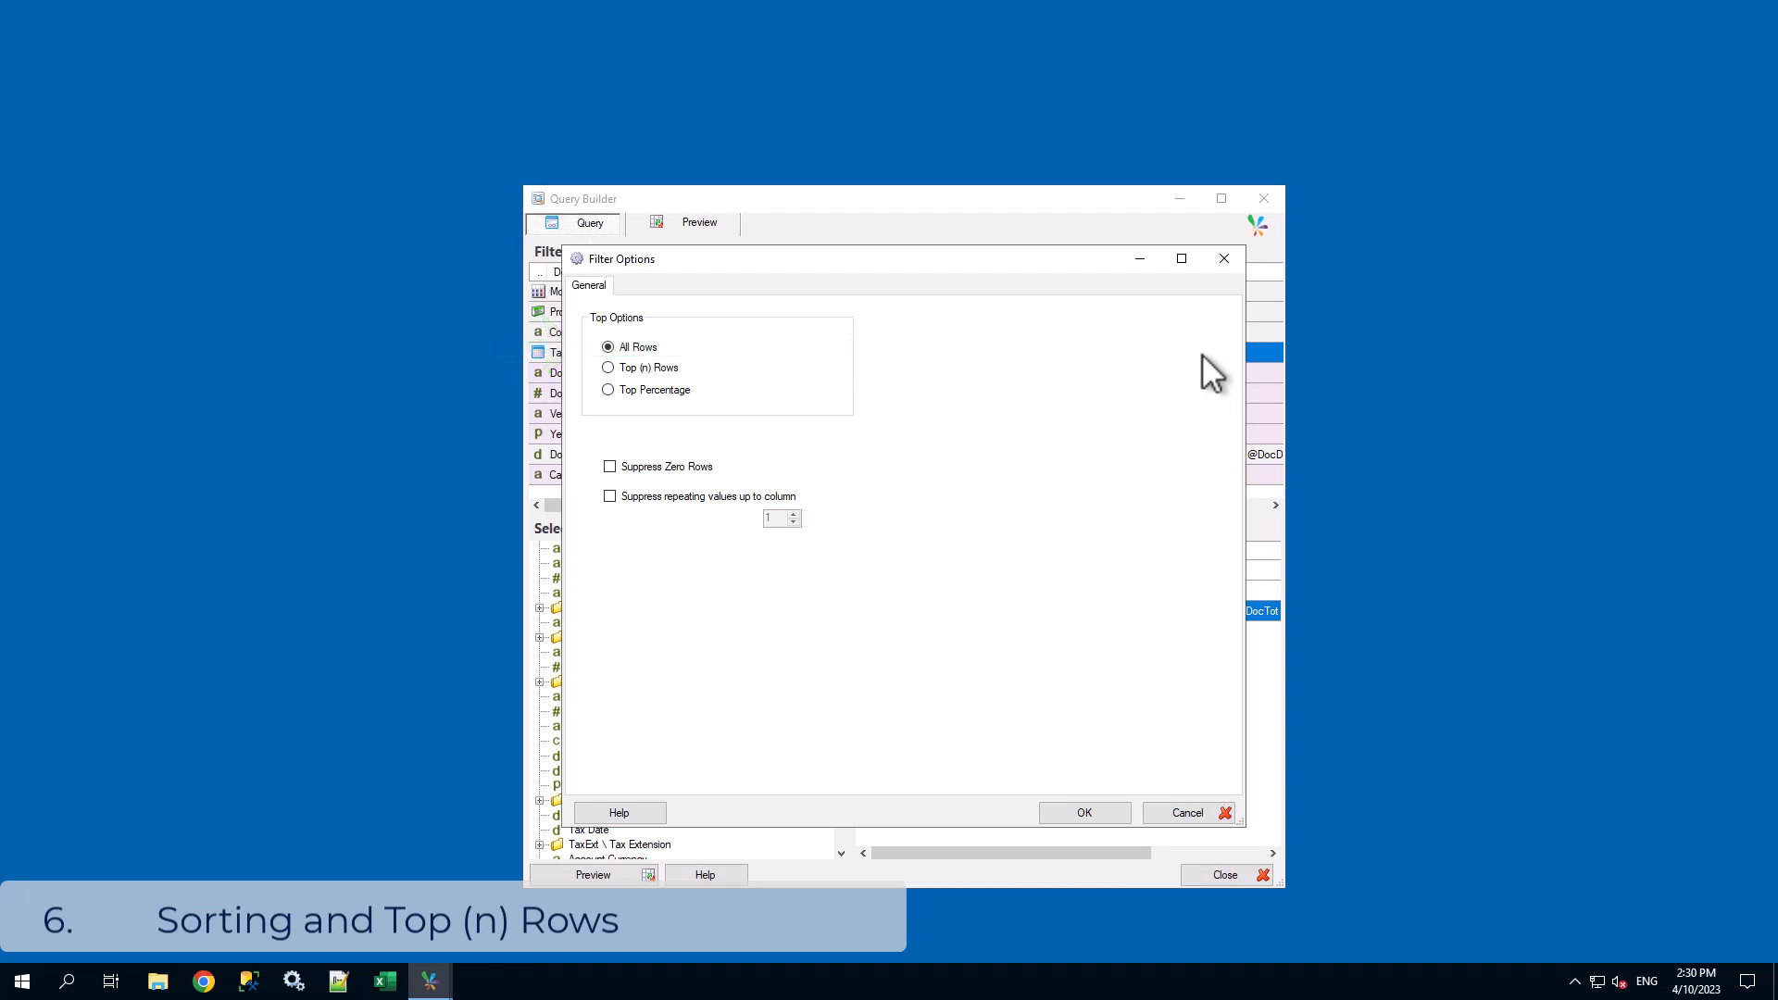
click(668, 371)
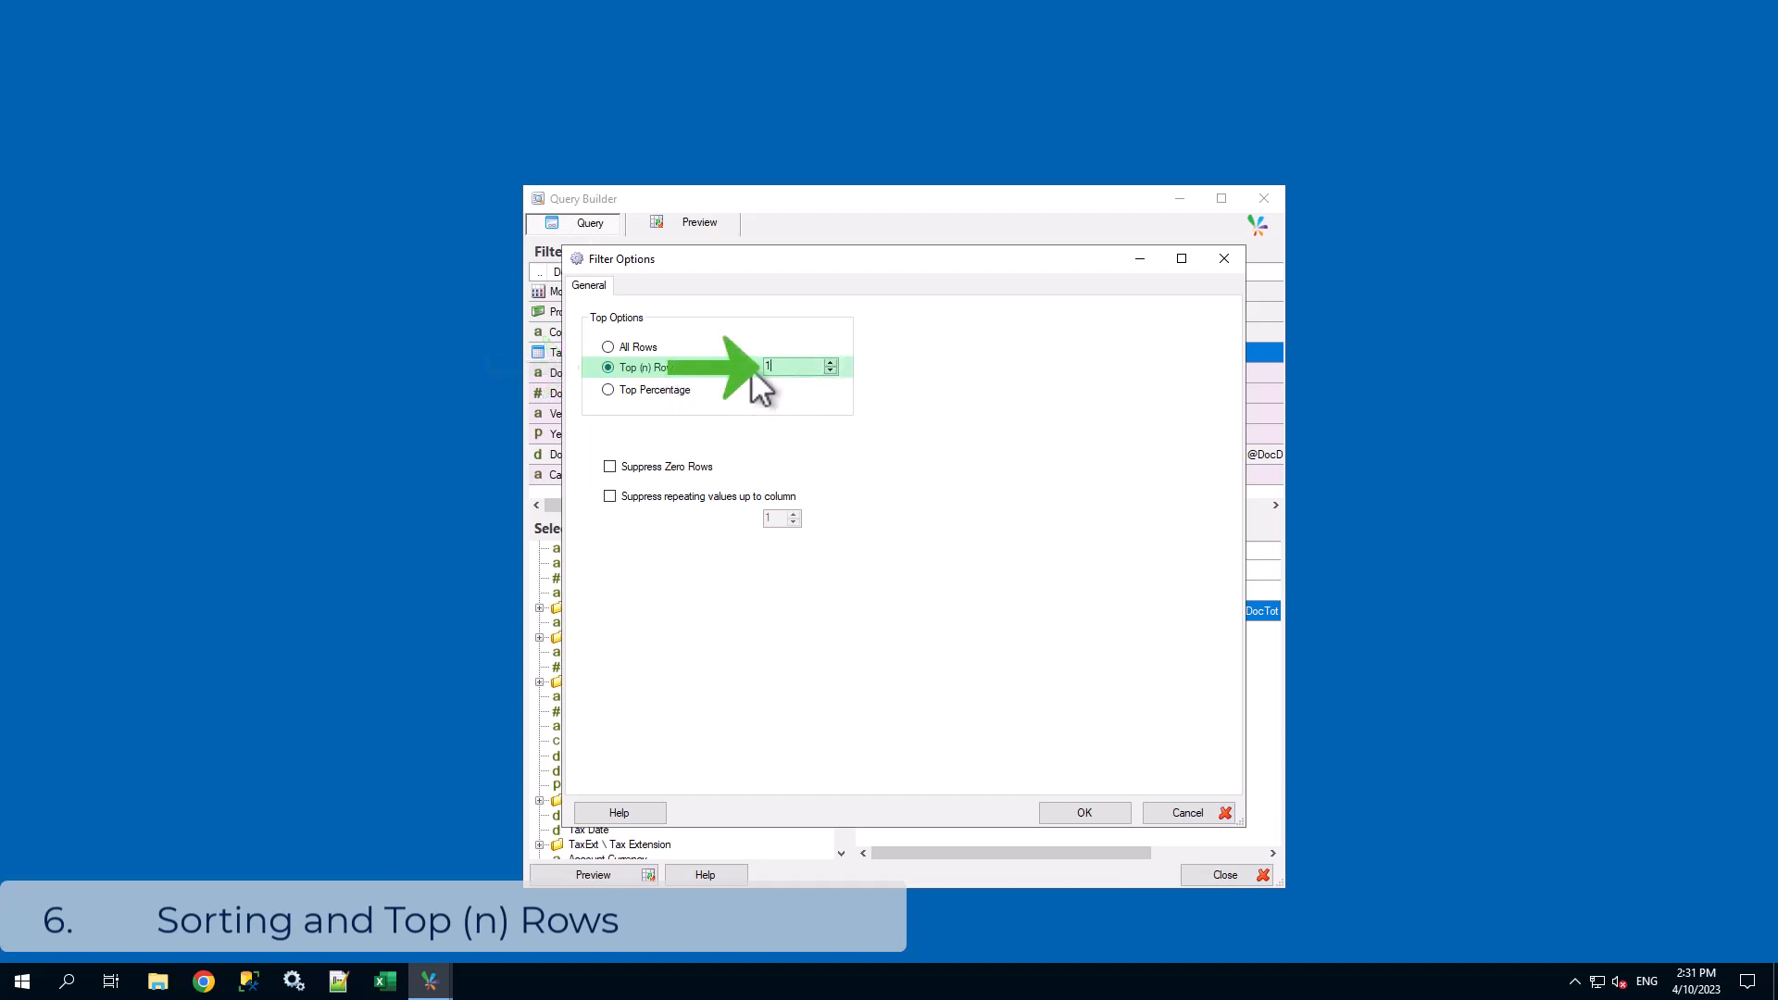
text(5)
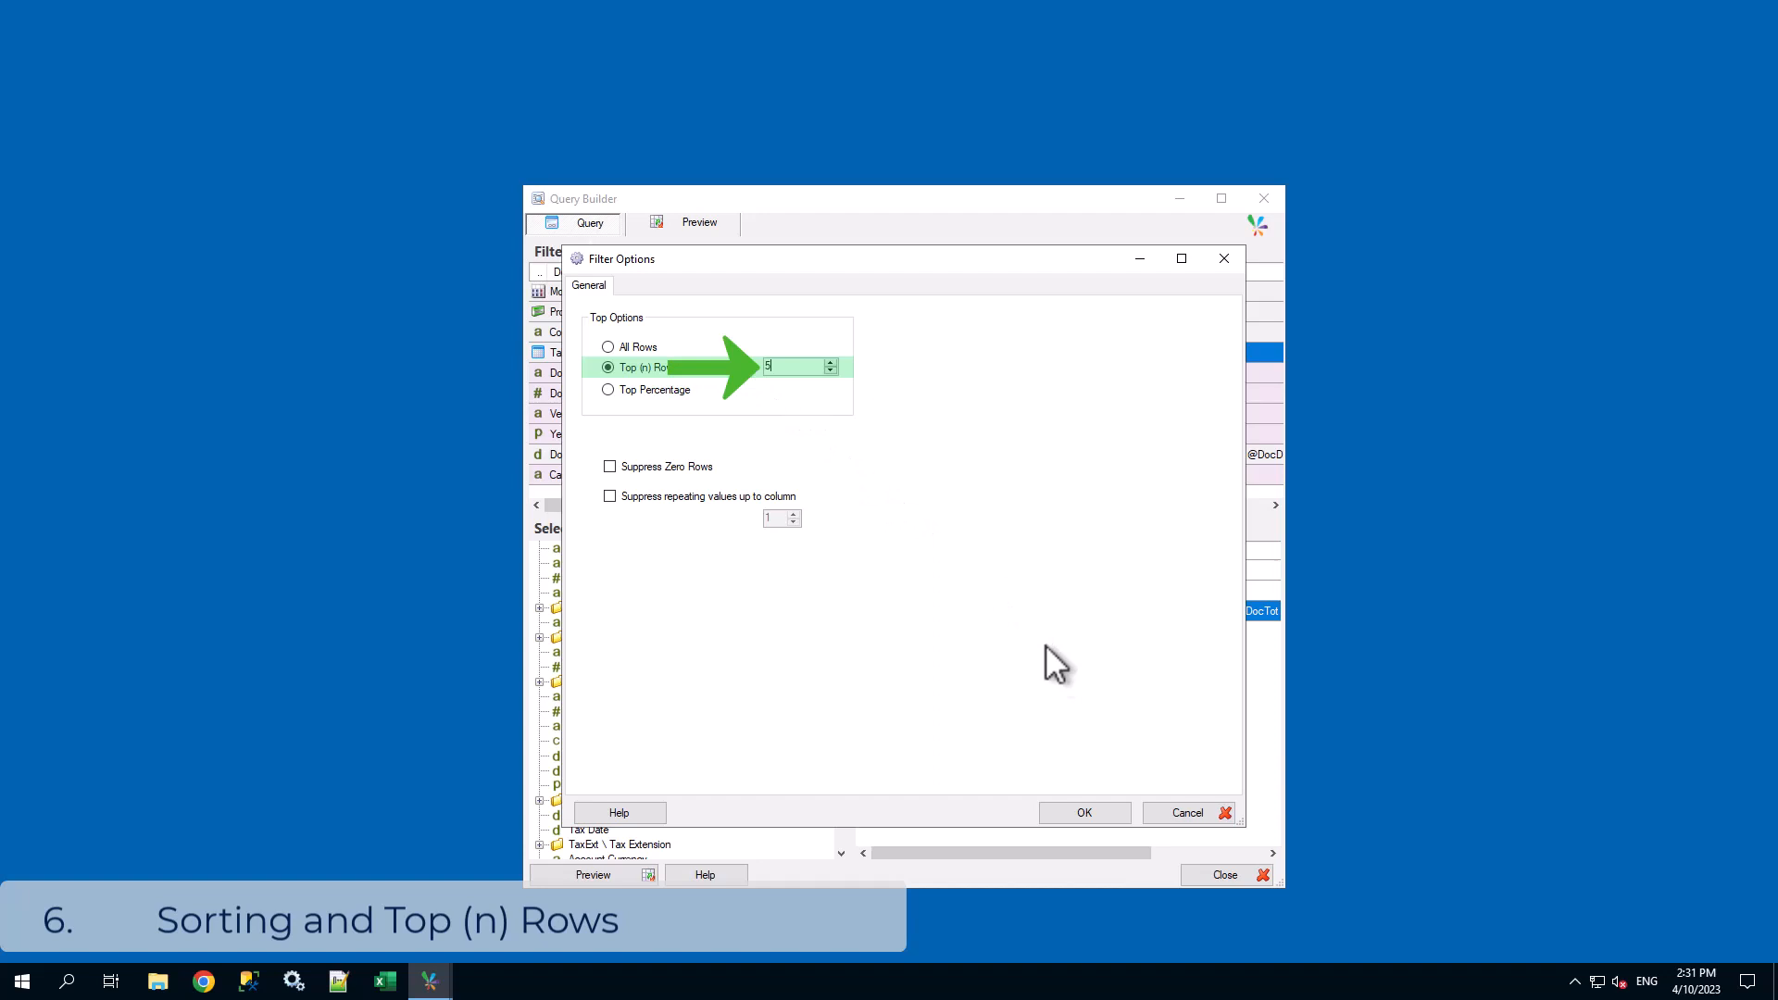
click(1079, 815)
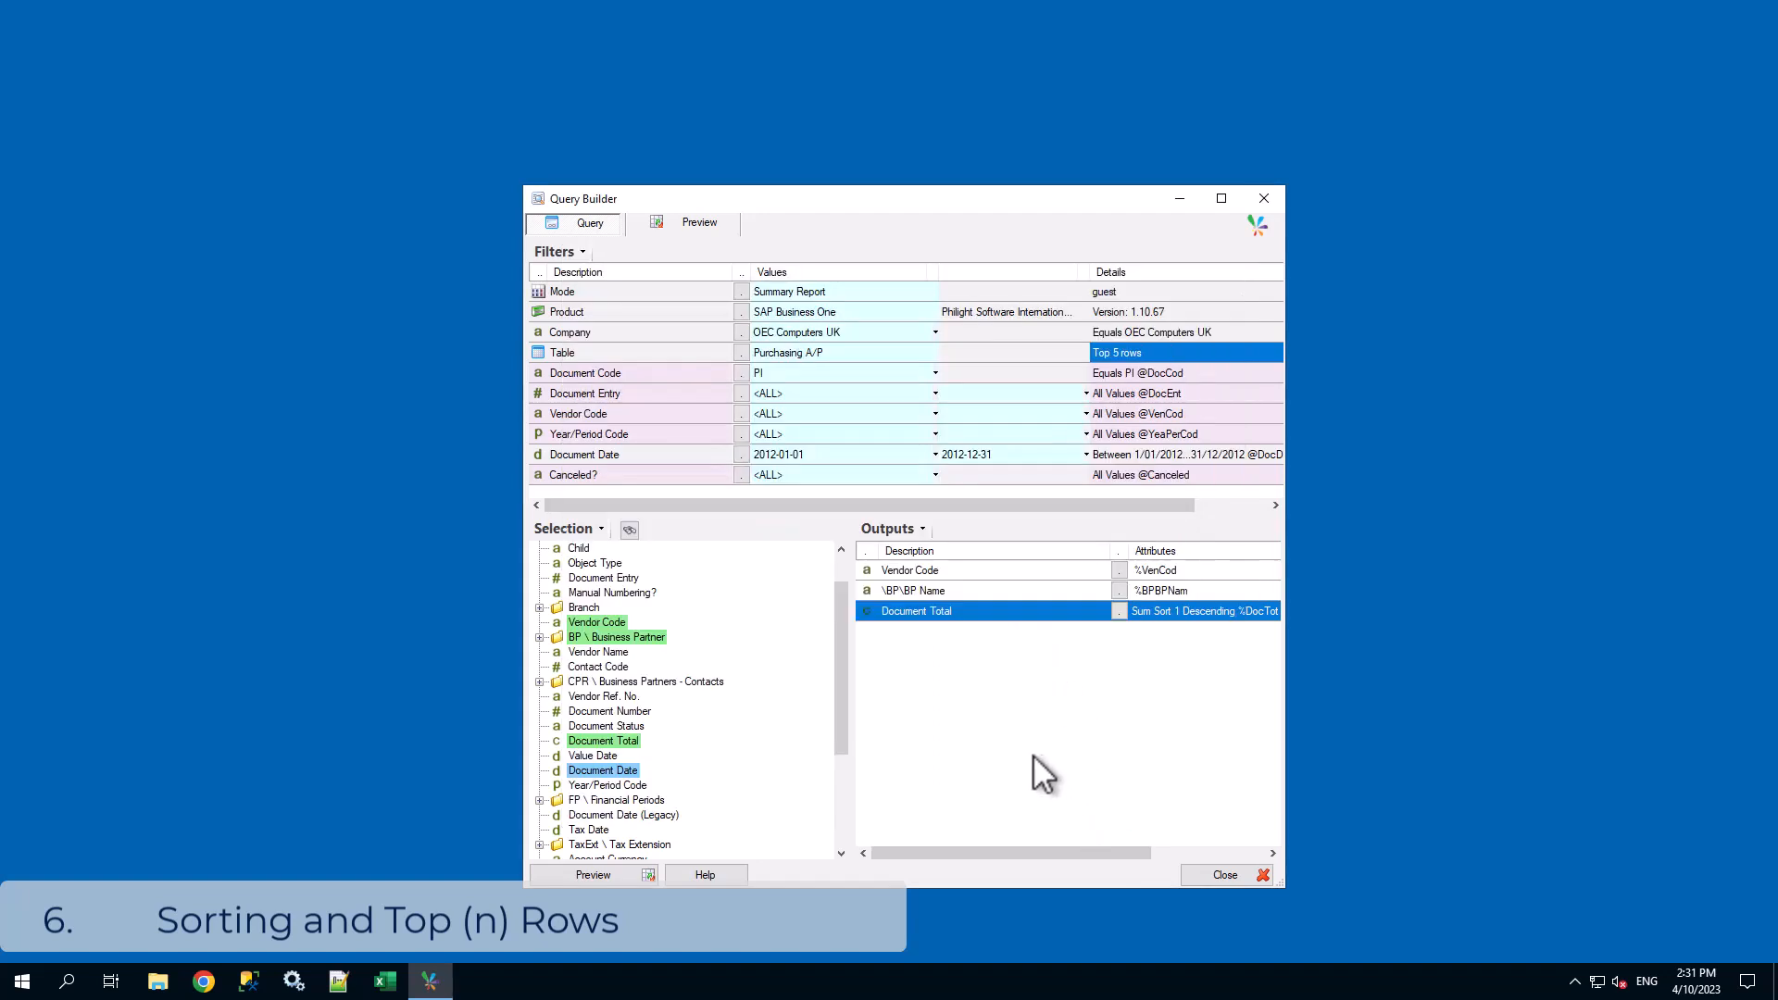
click(607, 871)
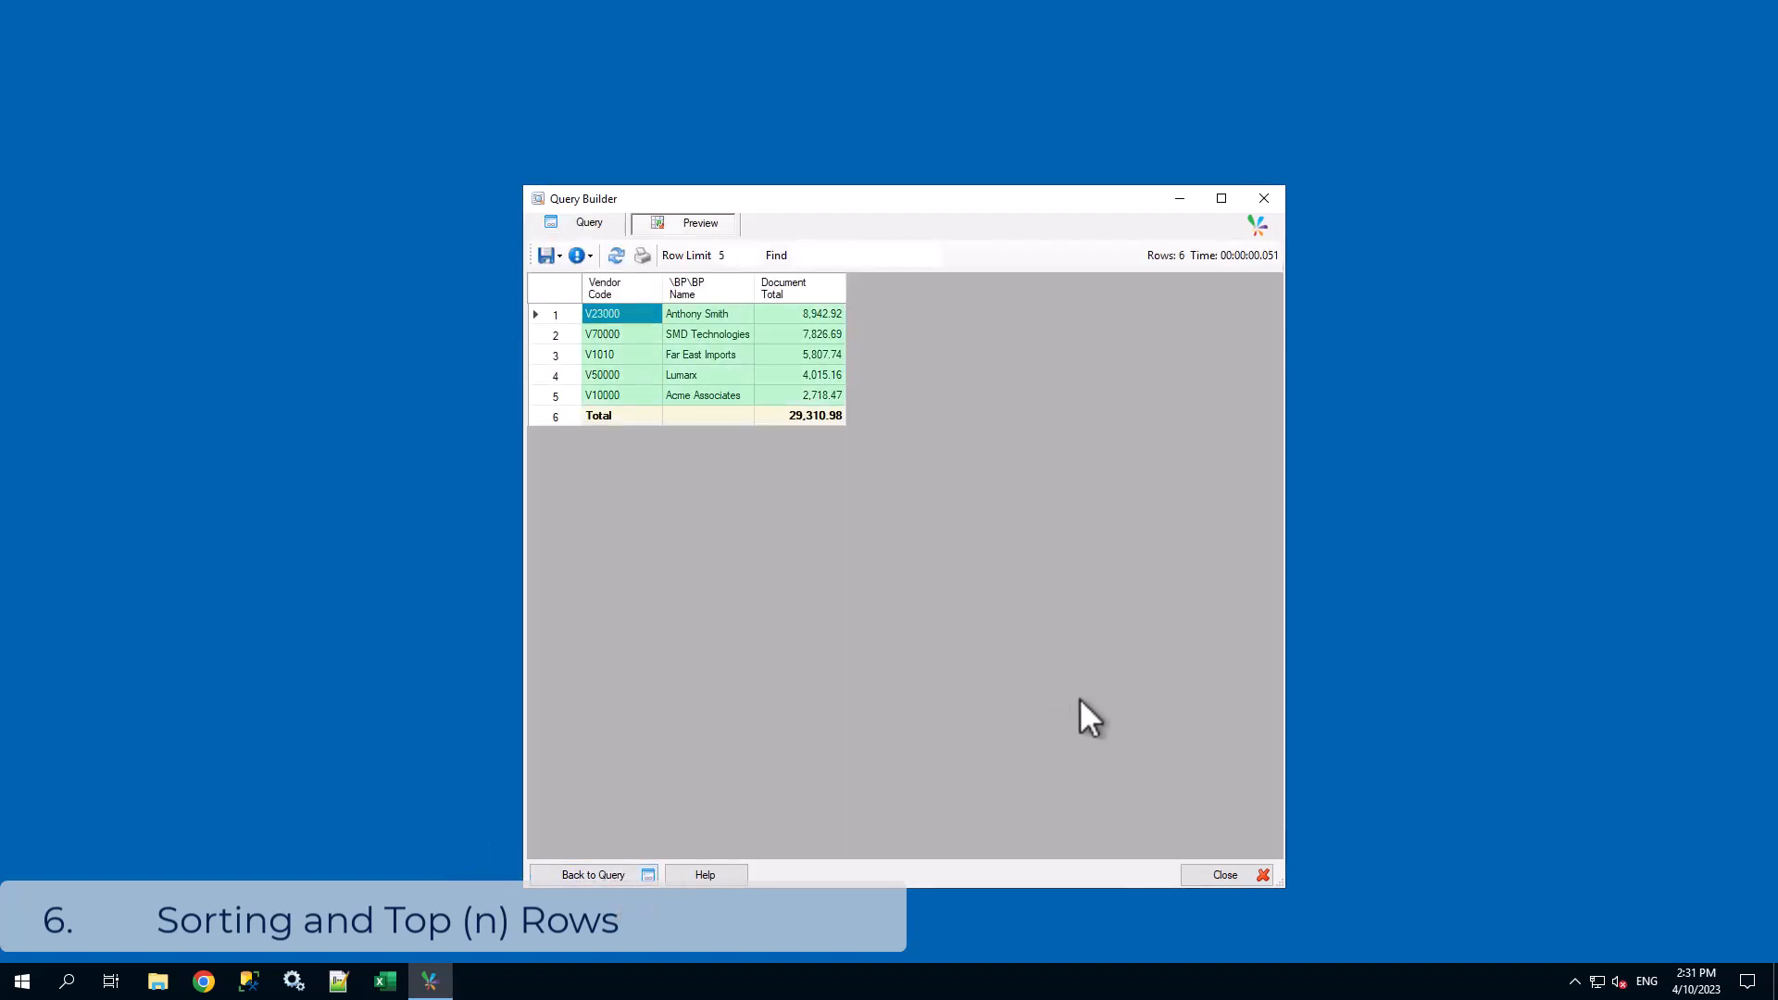